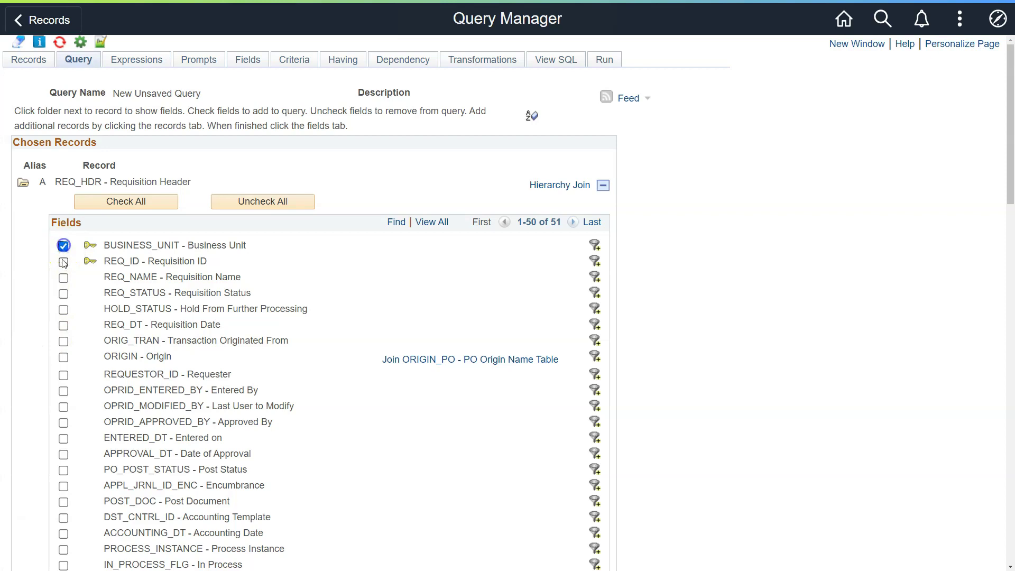
Step: Add the REQ_ID, REQ_DT, ORIGIN and REQ_STATUS fields of REQ_HDR to the query and show the resulting field list
{"action": "left_click", "coordinate": [62, 262]}
{"action": "left_click", "coordinate": [63, 326]}
{"action": "left_click", "coordinate": [64, 358]}
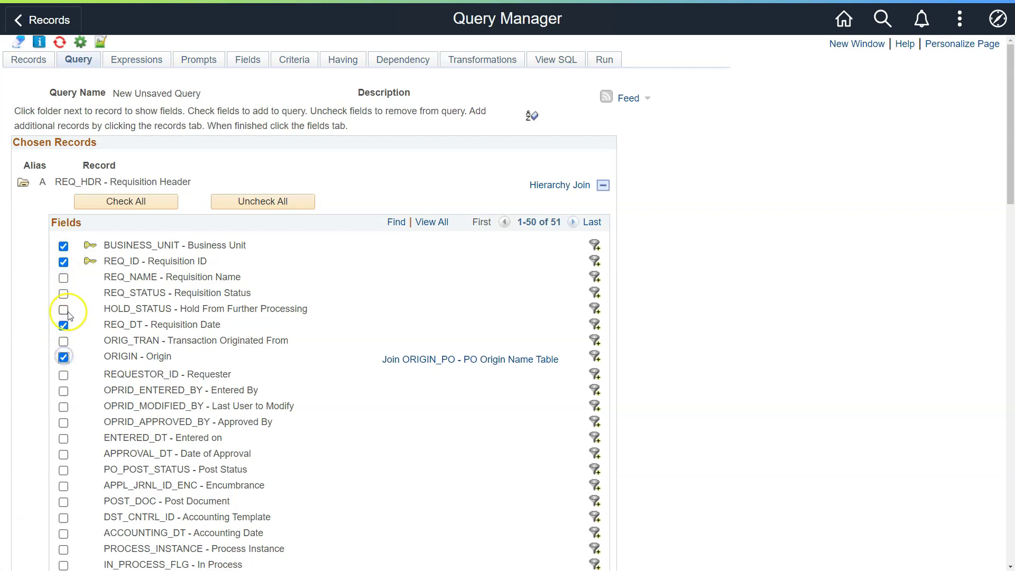
{"action": "left_click", "coordinate": [63, 294]}
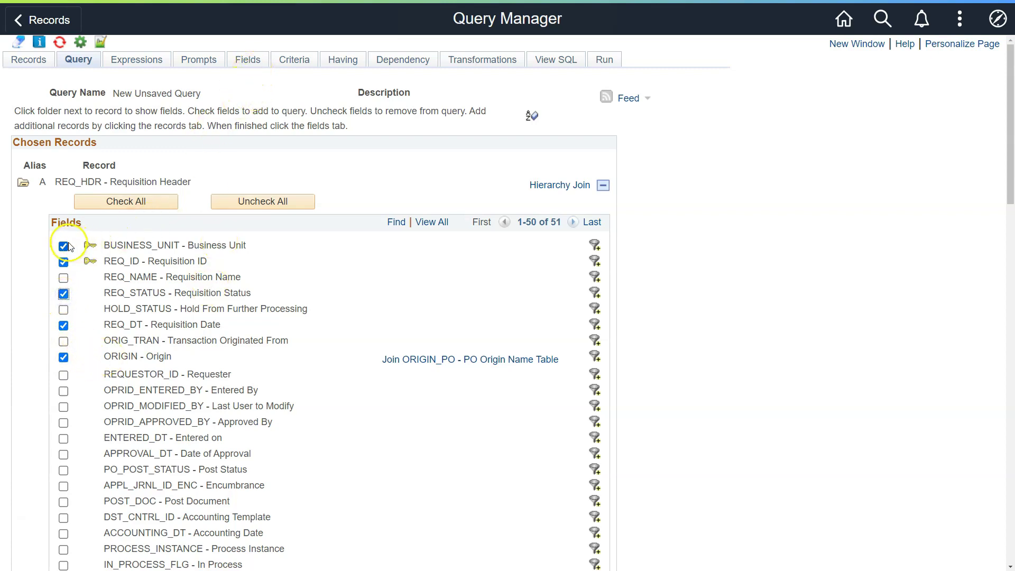
{"action": "left_click", "coordinate": [255, 64]}
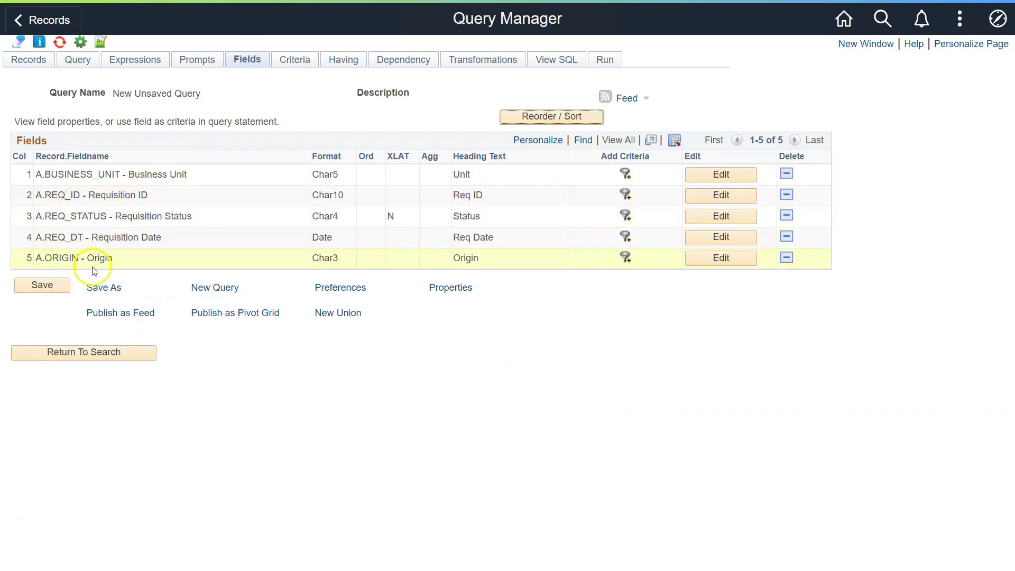
Step: Find the REQ_LINE record and join it to A = REQ_HDR - Requisition Header with a standard join
{"action": "left_click", "coordinate": [77, 64]}
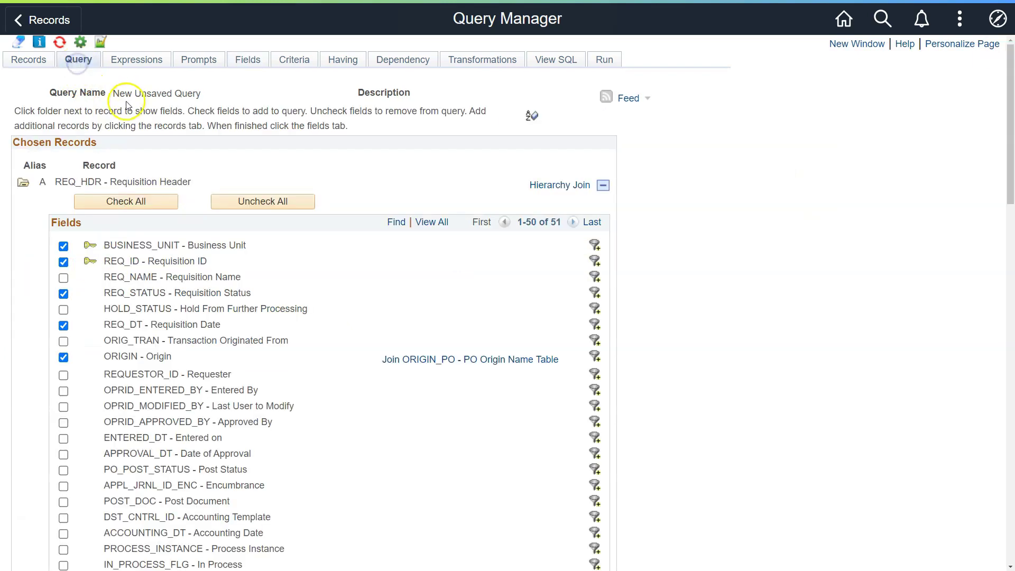
{"action": "left_click", "coordinate": [41, 62]}
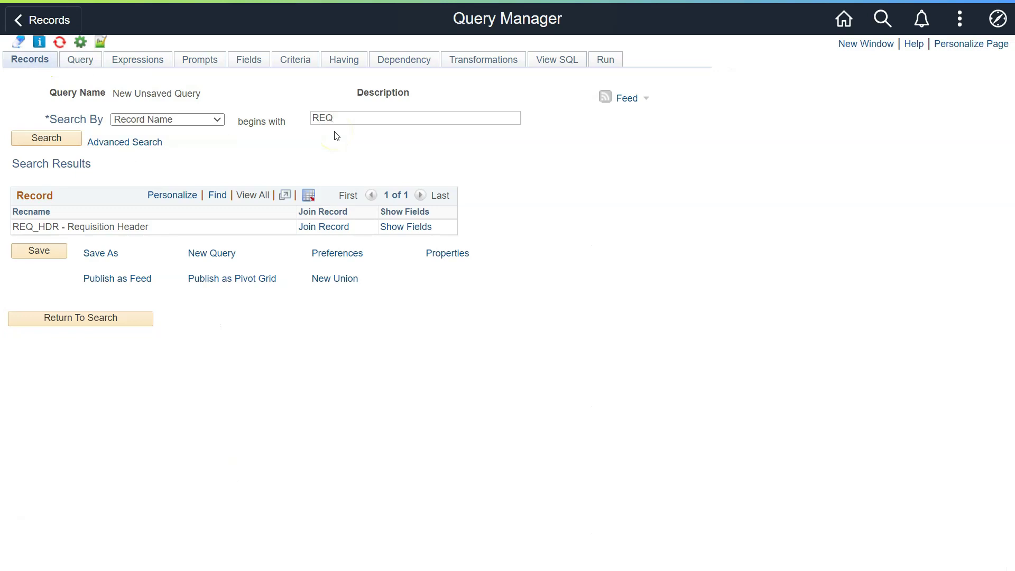
{"action": "type", "text": "REQ_LINE"}
{"action": "key", "text": "Return"}
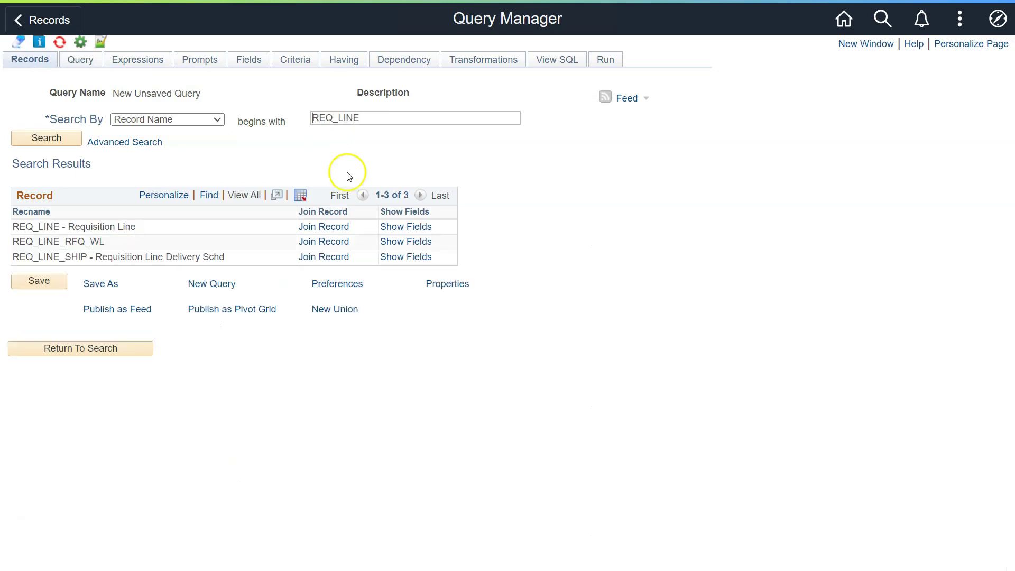
{"action": "left_click", "coordinate": [337, 233]}
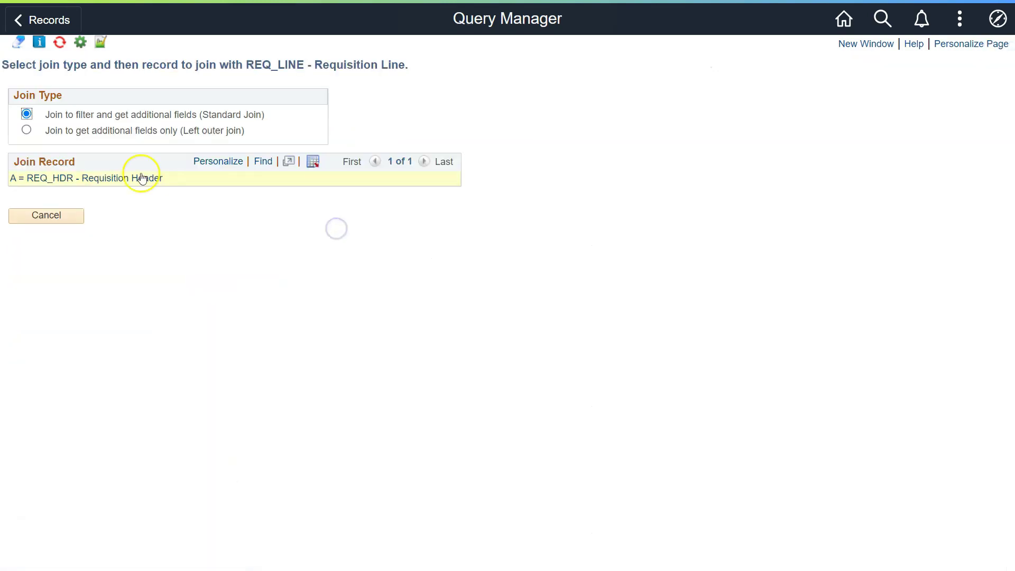
{"action": "left_click", "coordinate": [98, 183]}
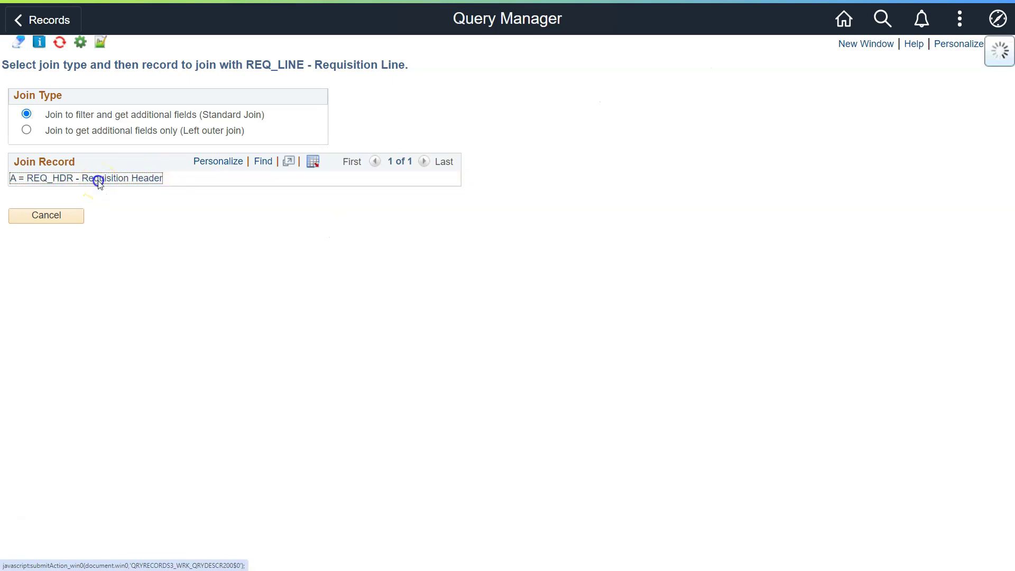
{"action": "left_click", "coordinate": [138, 197]}
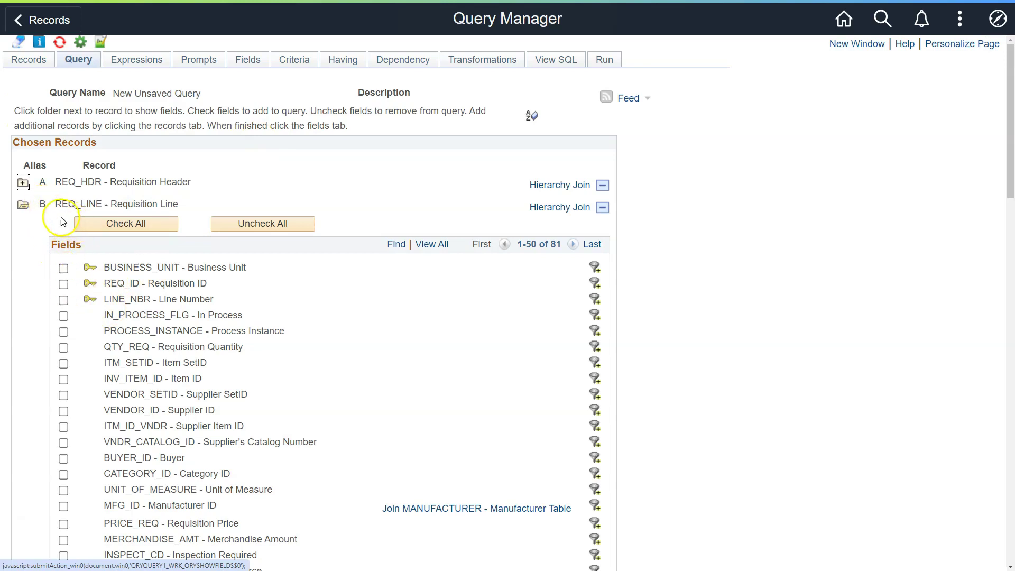
Step: Add LINE_NBR, IN_PROCESS_FLG, PROCESS_INSTANCE, ITM_SETID and INV_ITEM_ID from REQ_LINE to the query and show the field list
{"action": "left_click", "coordinate": [63, 300]}
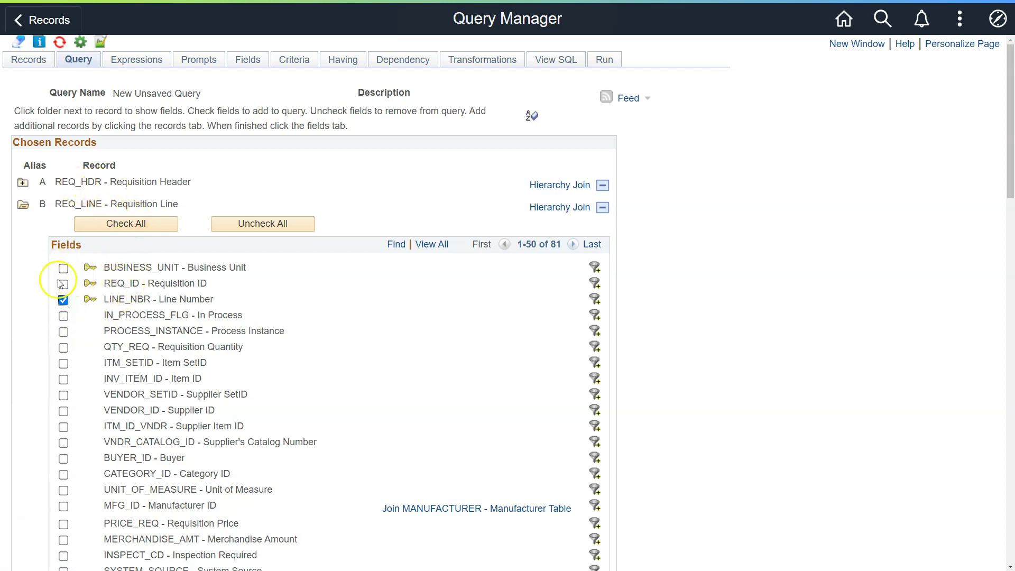
{"action": "left_click", "coordinate": [64, 317]}
{"action": "left_click", "coordinate": [64, 365]}
{"action": "left_click", "coordinate": [248, 63]}
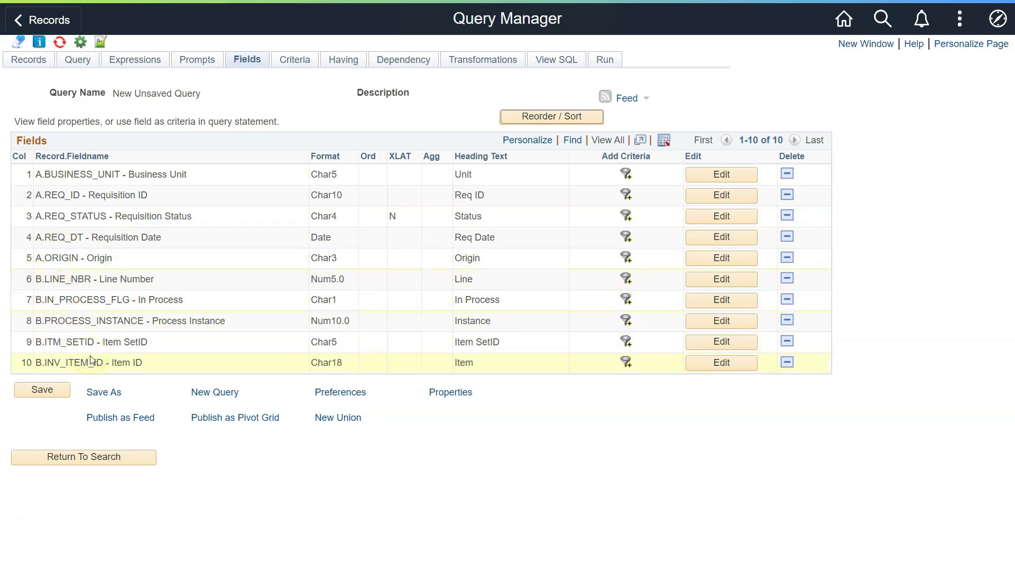
Step: Compare the A and B prefixes in the query's field list with the aliases of the chosen records
{"action": "left_click", "coordinate": [79, 60]}
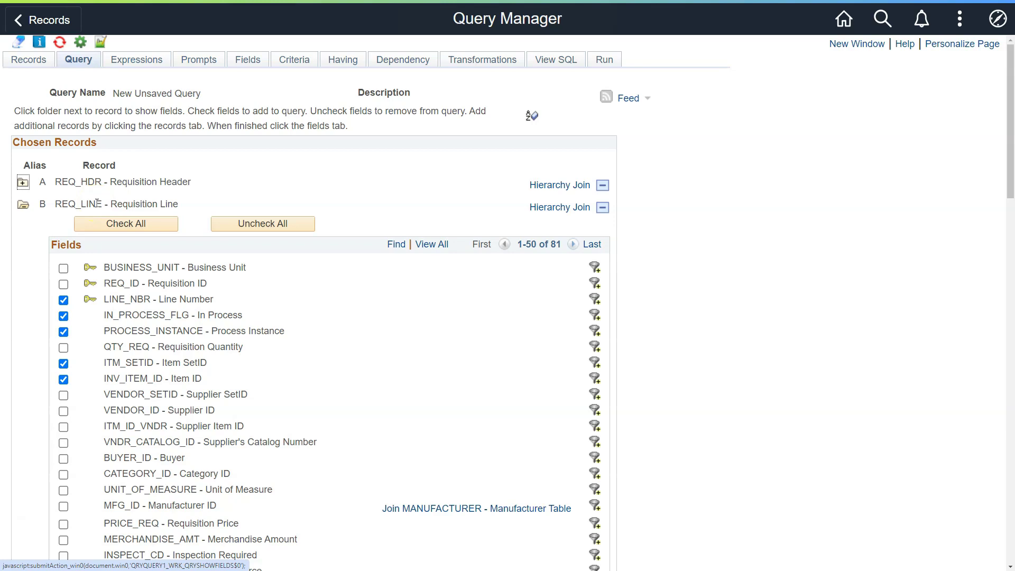
{"action": "left_click", "coordinate": [248, 66]}
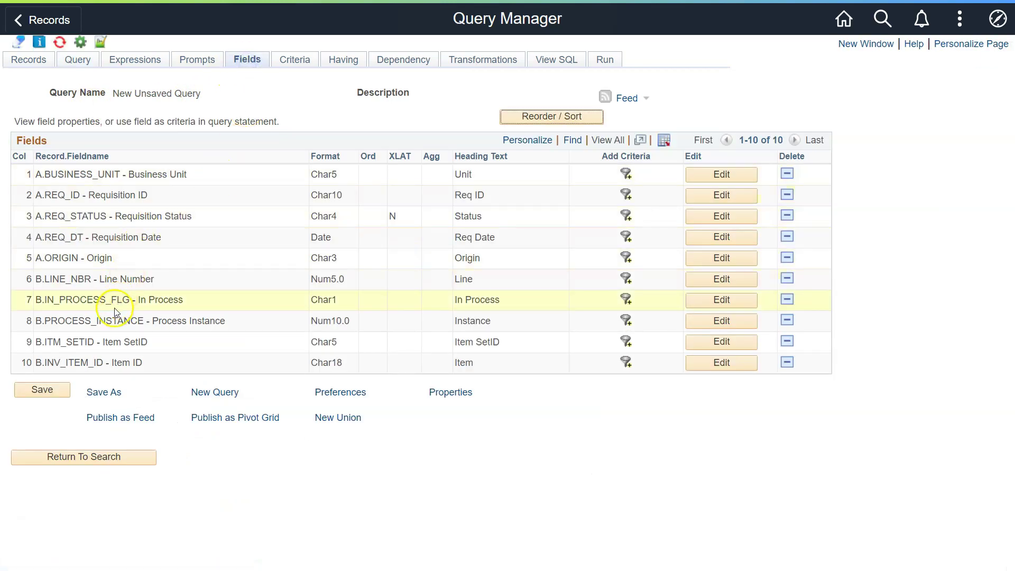
{"action": "left_click_drag", "start_coordinate": [51, 323], "coordinate": [141, 321]}
{"action": "left_click", "coordinate": [64, 323]}
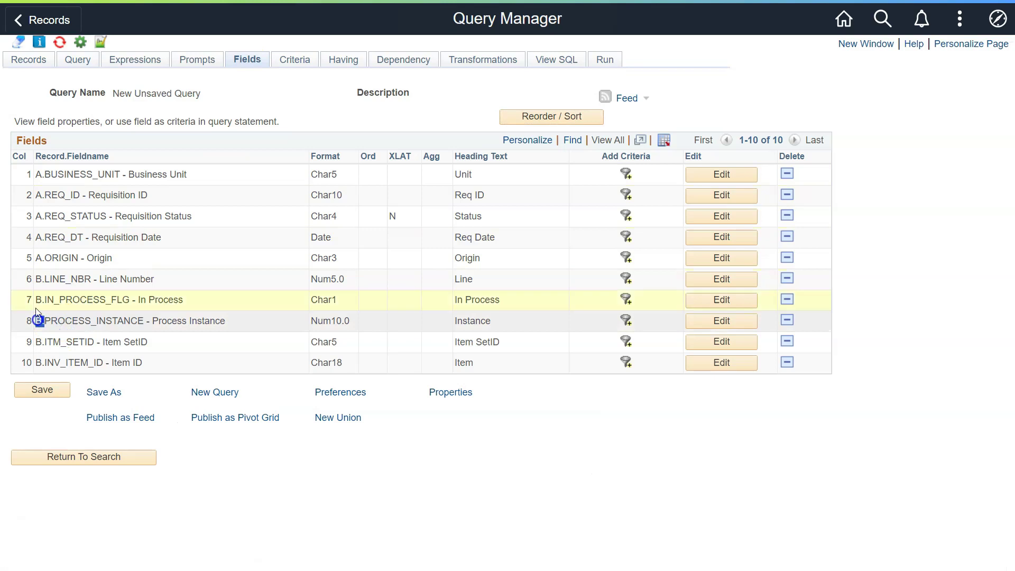
{"action": "left_click", "coordinate": [78, 59]}
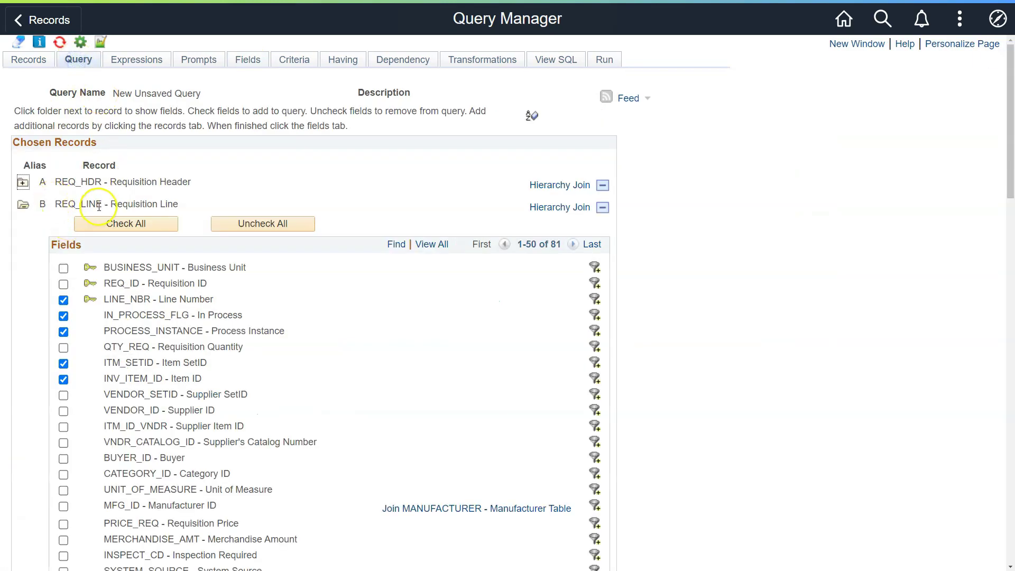
{"action": "left_click", "coordinate": [258, 58]}
{"action": "left_click_drag", "start_coordinate": [45, 216], "coordinate": [67, 230]}
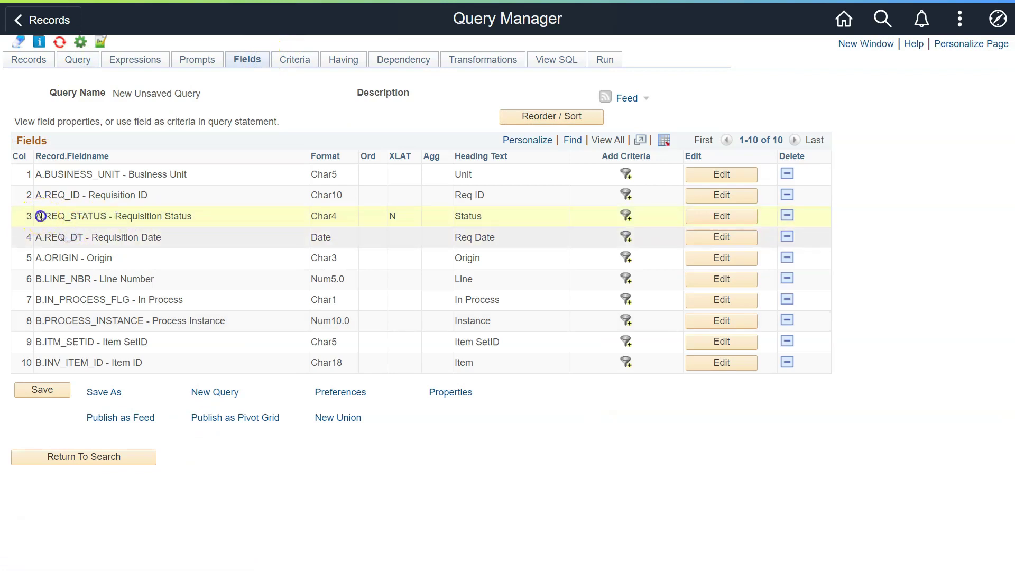
{"action": "left_click", "coordinate": [71, 60]}
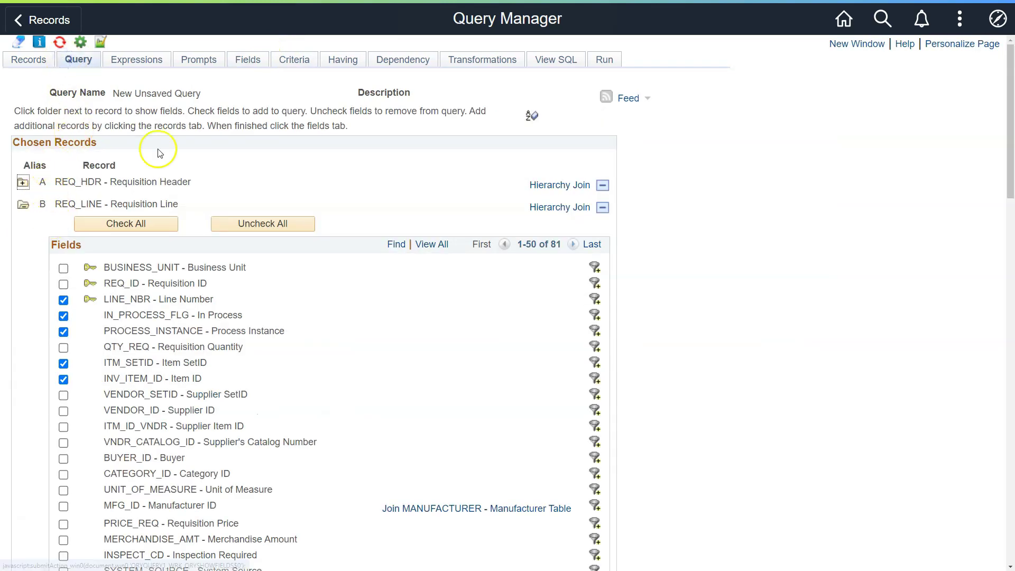
{"action": "left_click", "coordinate": [267, 64]}
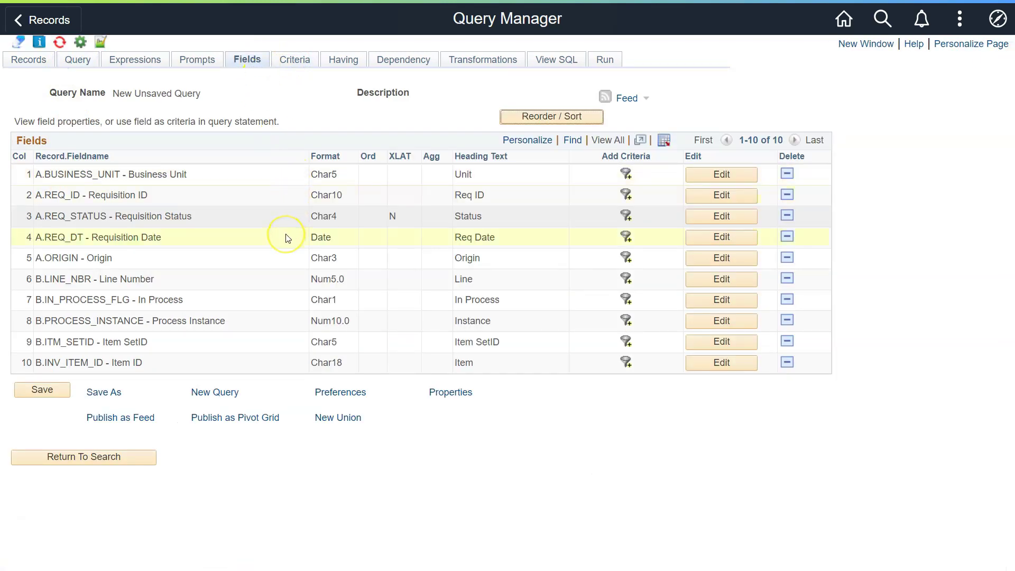
Step: Run the query and examine the column order in the results, especially Origin and In Process
{"action": "left_click", "coordinate": [600, 60]}
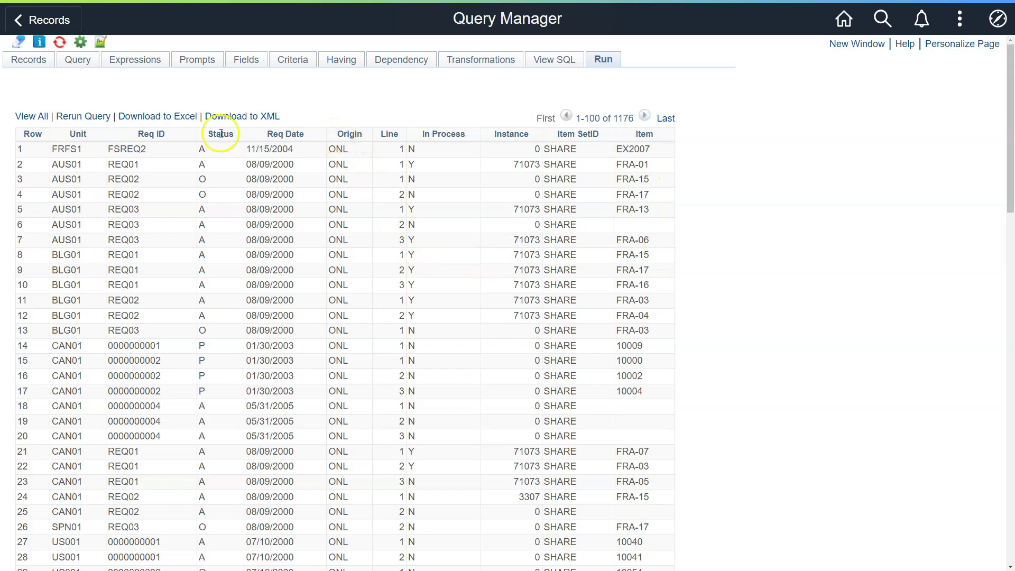
{"action": "left_click_drag", "start_coordinate": [335, 131], "coordinate": [368, 135]}
{"action": "left_click", "coordinate": [347, 172]}
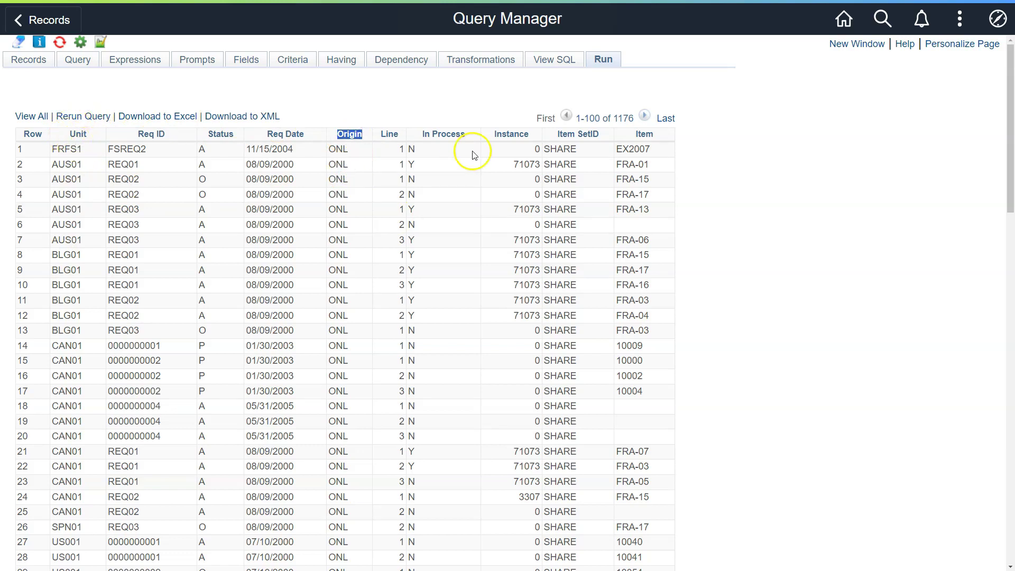
{"action": "left_click_drag", "start_coordinate": [422, 133], "coordinate": [479, 136]}
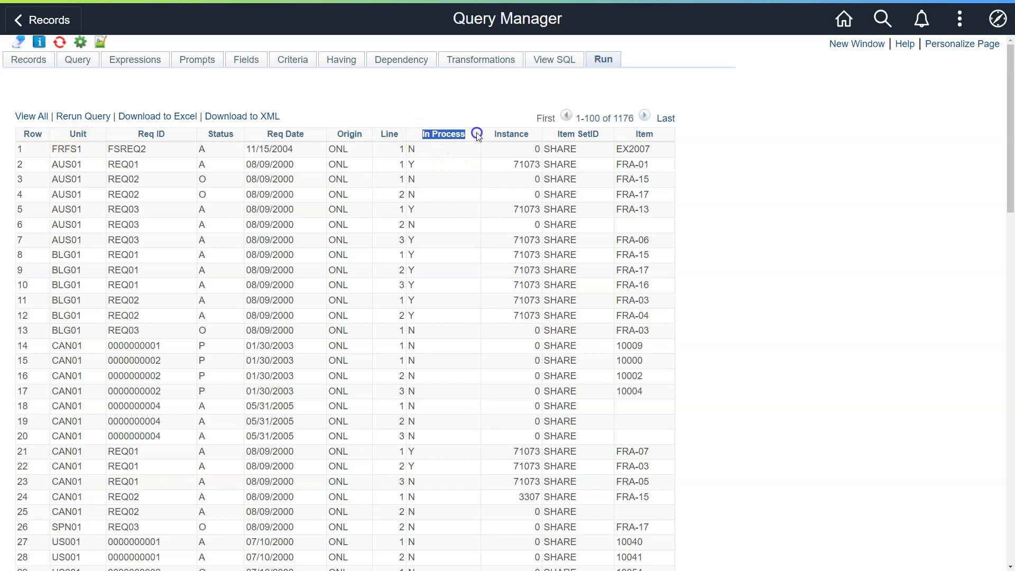
{"action": "left_click", "coordinate": [451, 149]}
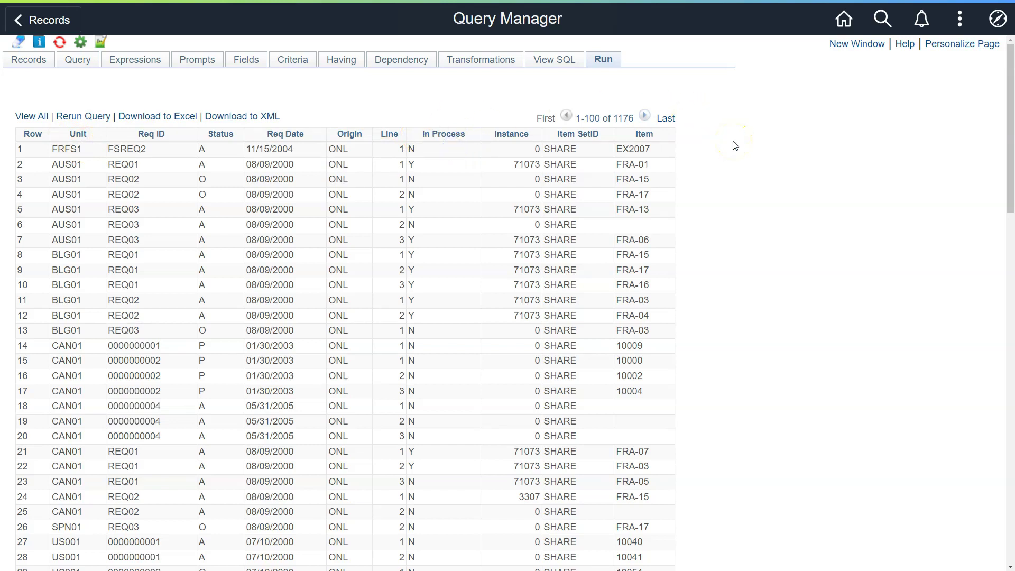
{"action": "left_click", "coordinate": [500, 148]}
{"action": "left_click", "coordinate": [337, 169]}
{"action": "left_click_drag", "start_coordinate": [365, 135], "coordinate": [337, 135]}
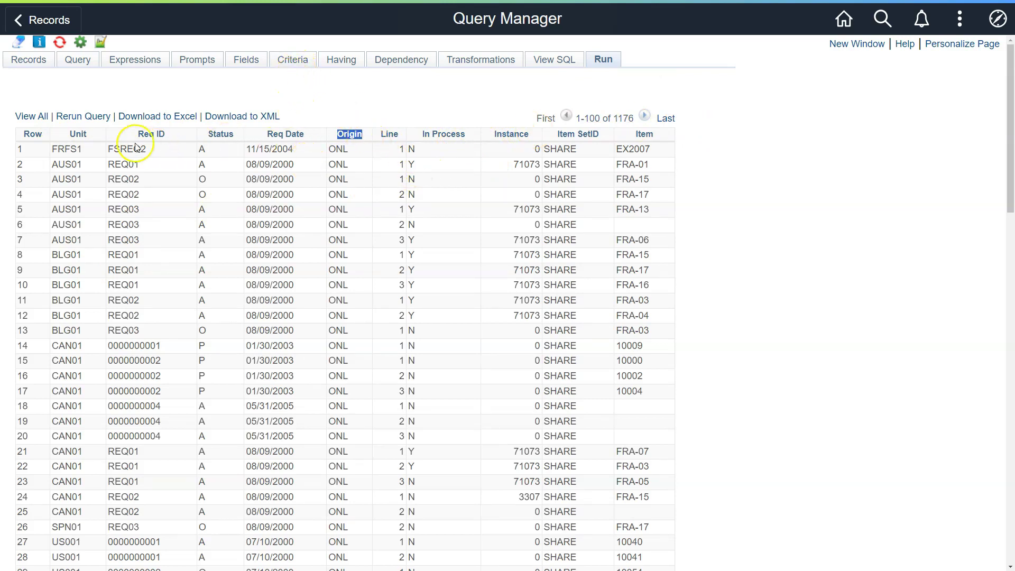
Step: Reorder the query columns, setting A.ORIGIN to 1, B.IN_PROCESS_FLG to 9 and B.PROCESS_INSTANCE to 10
{"action": "left_click", "coordinate": [244, 60]}
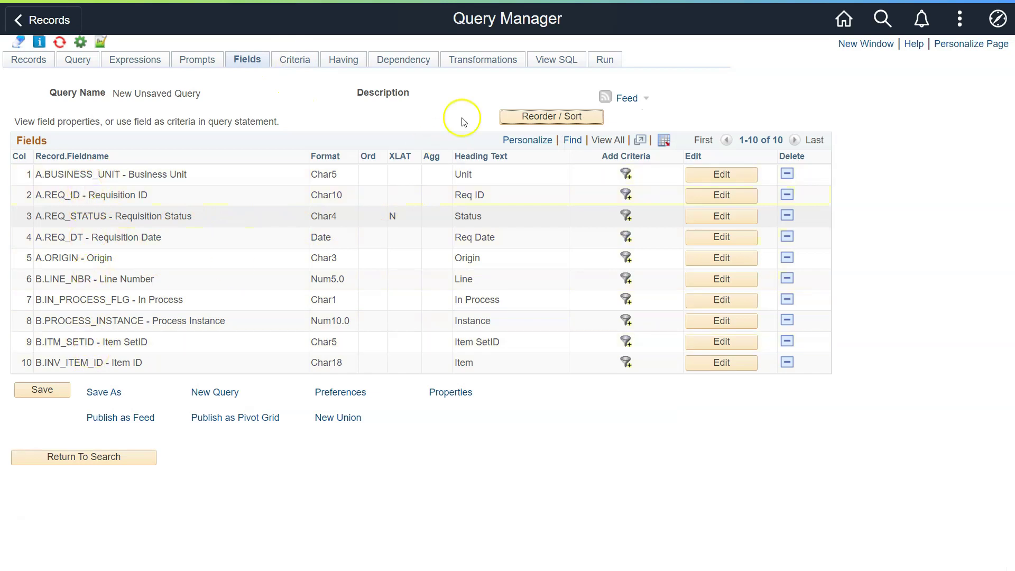
{"action": "left_click", "coordinate": [549, 117]}
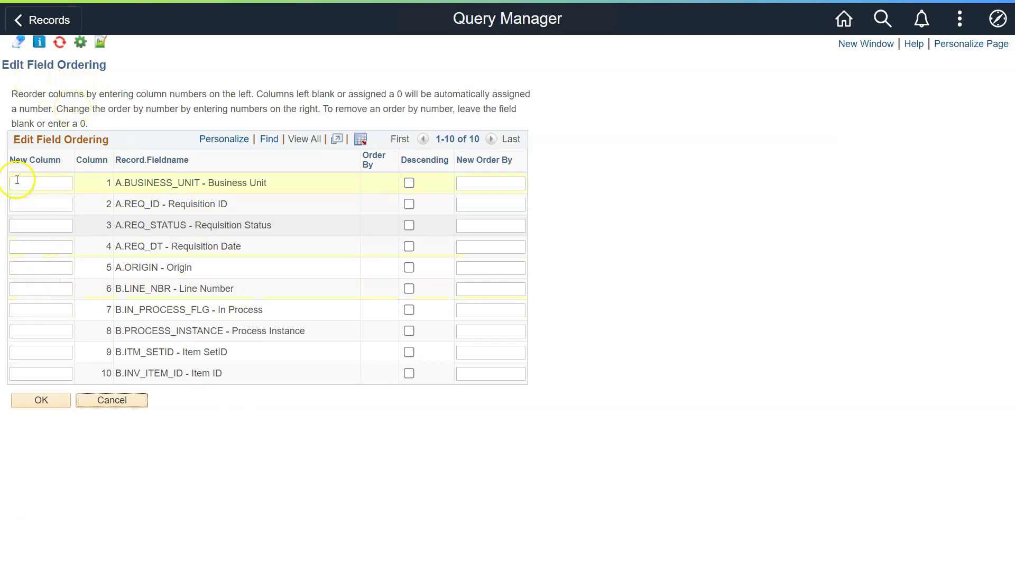
{"action": "left_click_drag", "start_coordinate": [114, 268], "coordinate": [163, 267]}
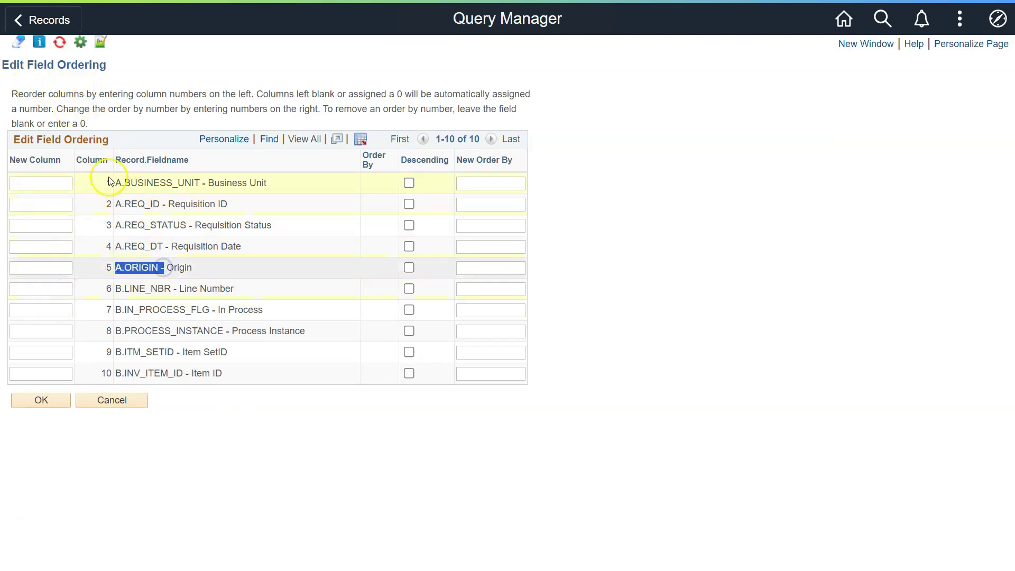
{"action": "left_click", "coordinate": [45, 270]}
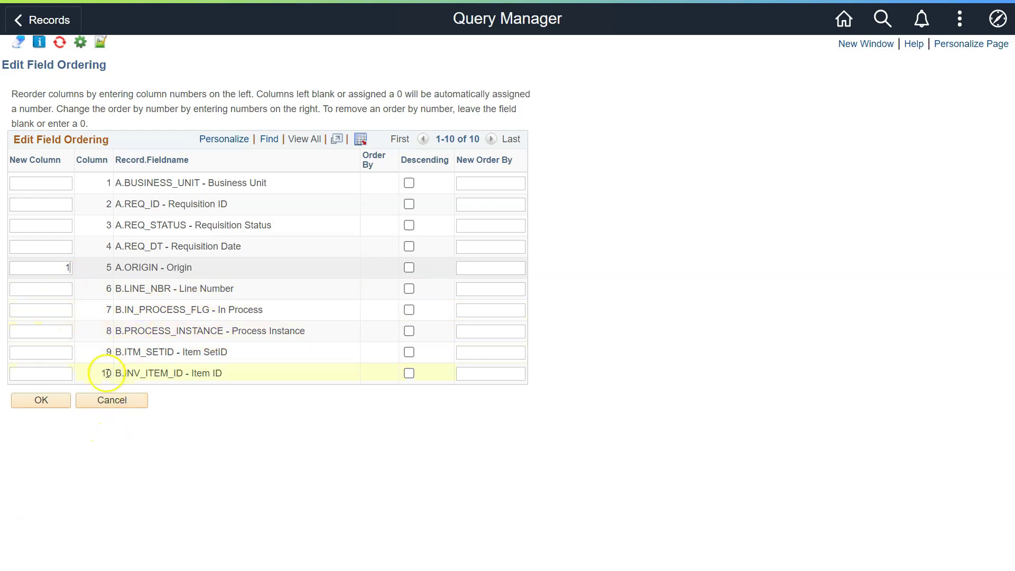
{"action": "left_click", "coordinate": [53, 314]}
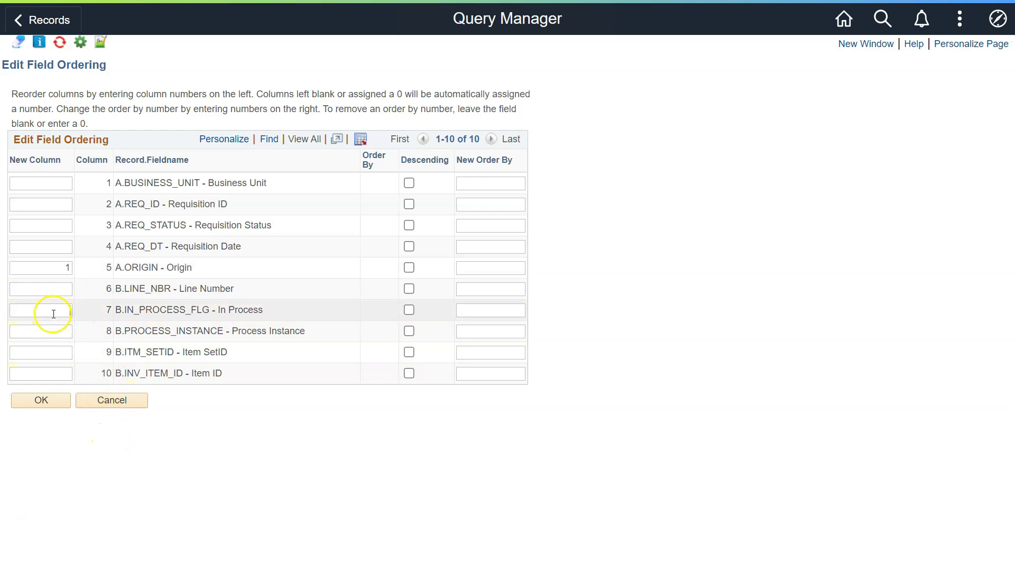
{"action": "left_click", "coordinate": [60, 326]}
{"action": "left_click", "coordinate": [60, 330]}
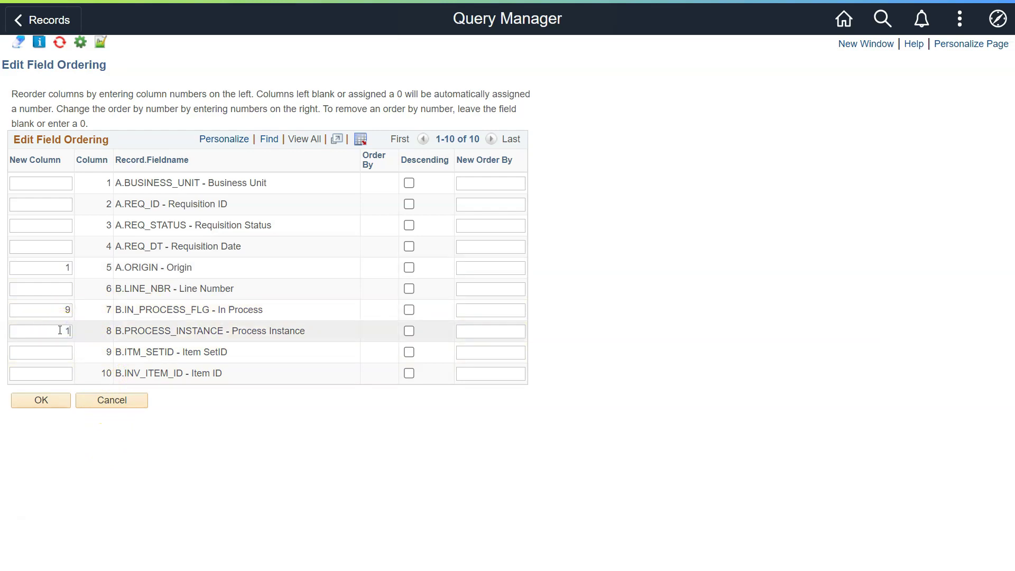
{"action": "left_click", "coordinate": [55, 404]}
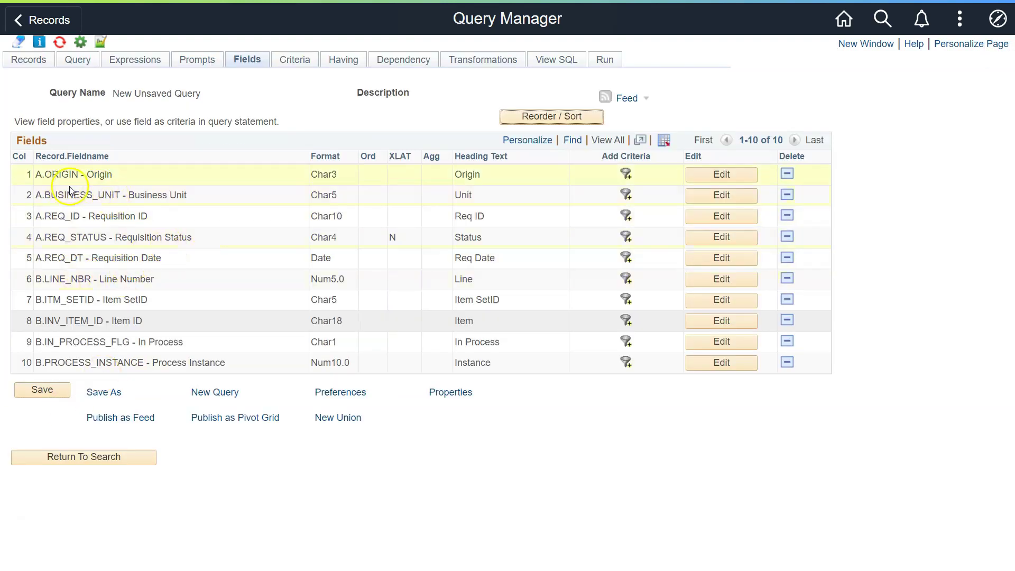
Step: Check the positions of Origin, In Process and Process Instance in the field list and in the query's run results
{"action": "left_click_drag", "start_coordinate": [44, 174], "coordinate": [117, 182]}
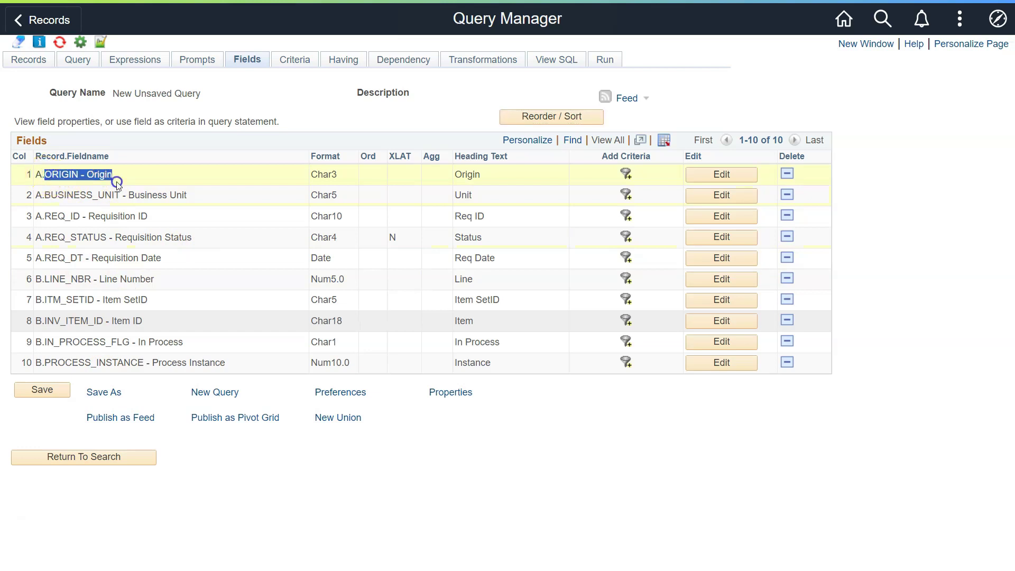
{"action": "left_click_drag", "start_coordinate": [43, 342], "coordinate": [135, 342]}
{"action": "double_click", "coordinate": [62, 363]}
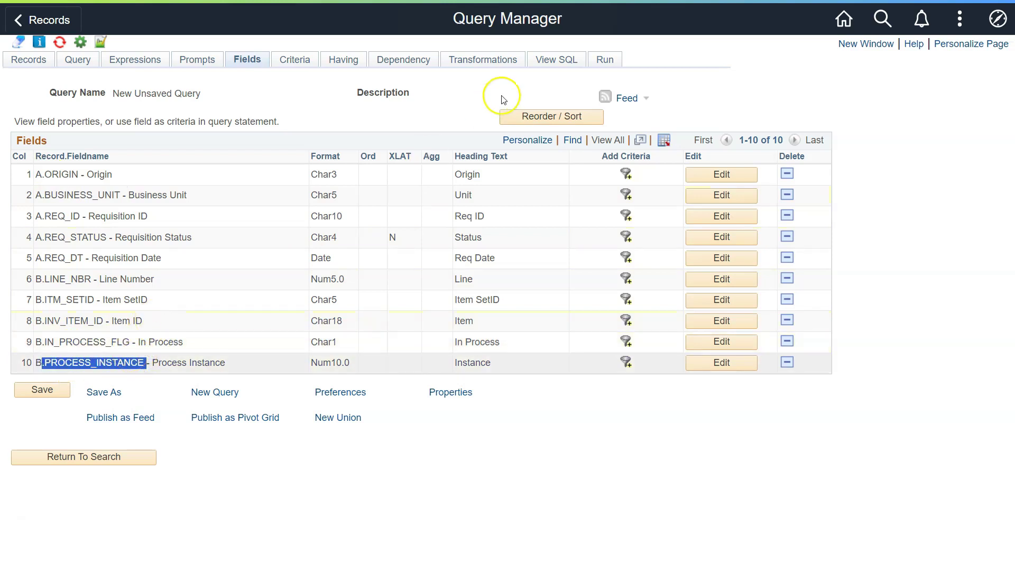
{"action": "left_click", "coordinate": [605, 60]}
{"action": "left_click_drag", "start_coordinate": [59, 134], "coordinate": [100, 134]}
{"action": "left_click_drag", "start_coordinate": [556, 134], "coordinate": [664, 134]}
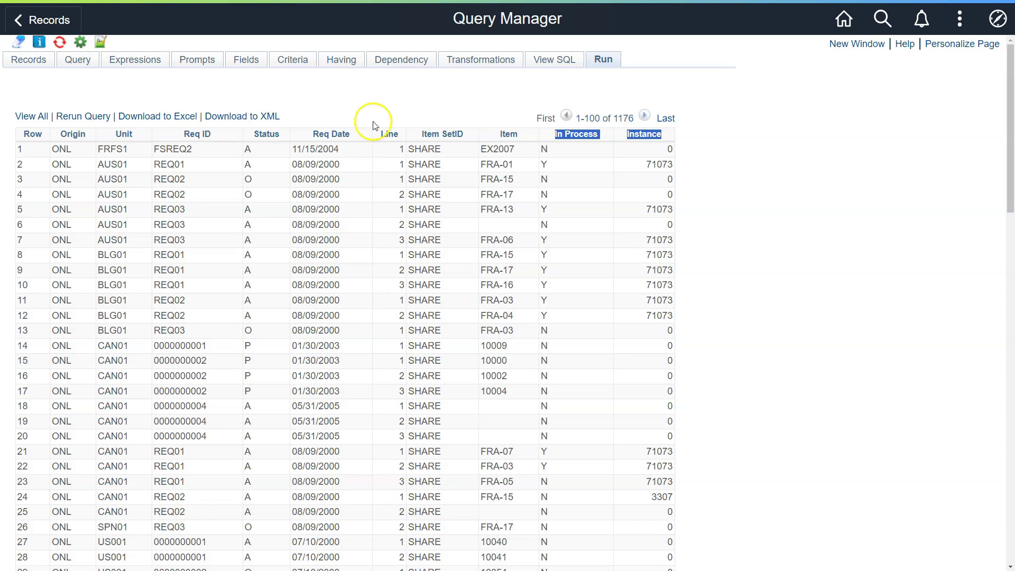
{"action": "left_click", "coordinate": [253, 61]}
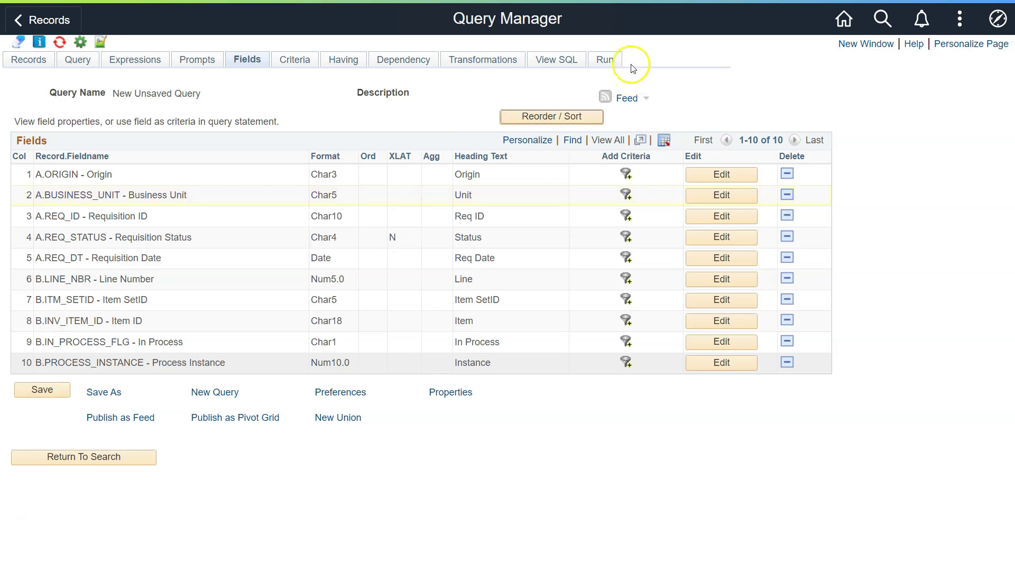
{"action": "left_click", "coordinate": [604, 59]}
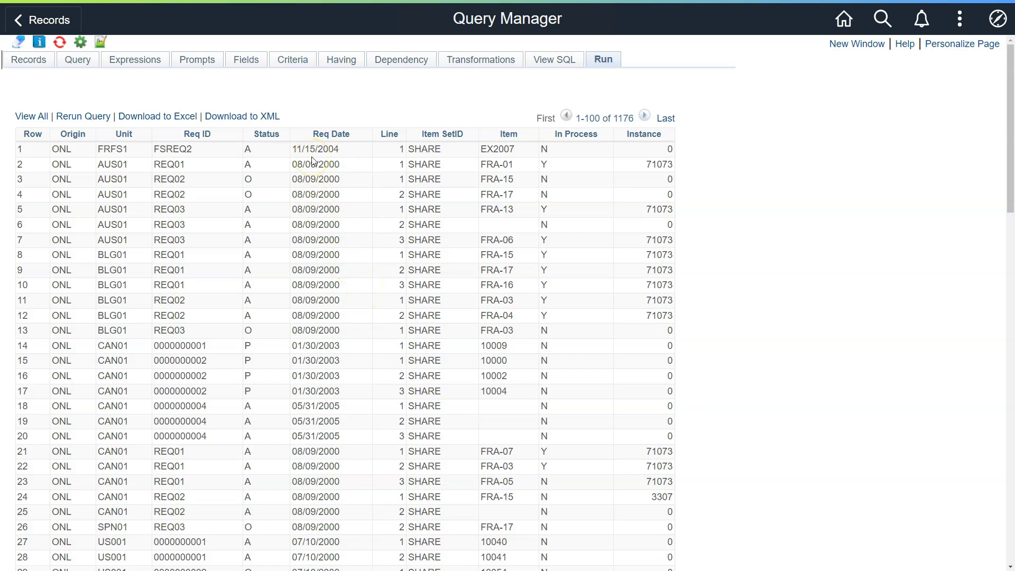
Step: Examine the Req Date order in the query results and the sort options on the field ordering page
{"action": "left_click_drag", "start_coordinate": [316, 150], "coordinate": [346, 163]}
{"action": "left_click_drag", "start_coordinate": [318, 361], "coordinate": [349, 363]}
{"action": "left_click", "coordinate": [258, 66]}
{"action": "left_click", "coordinate": [540, 120]}
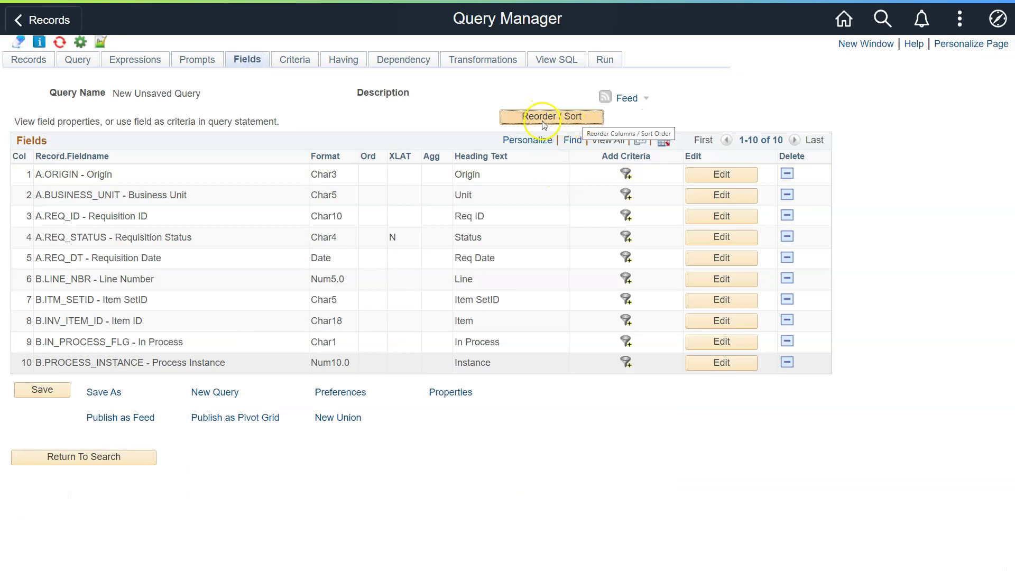
{"action": "left_click", "coordinate": [569, 118]}
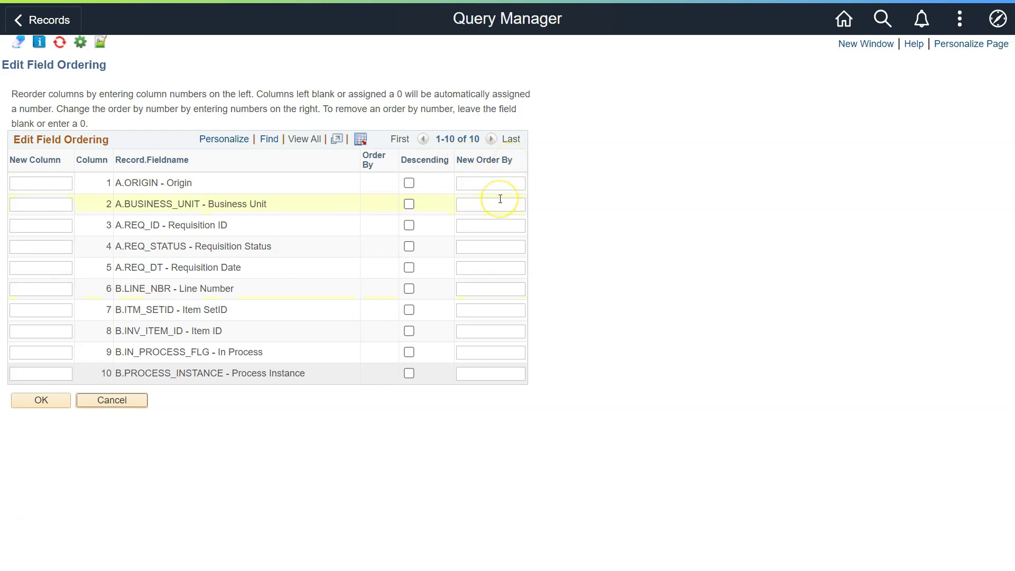
{"action": "left_click", "coordinate": [119, 400]}
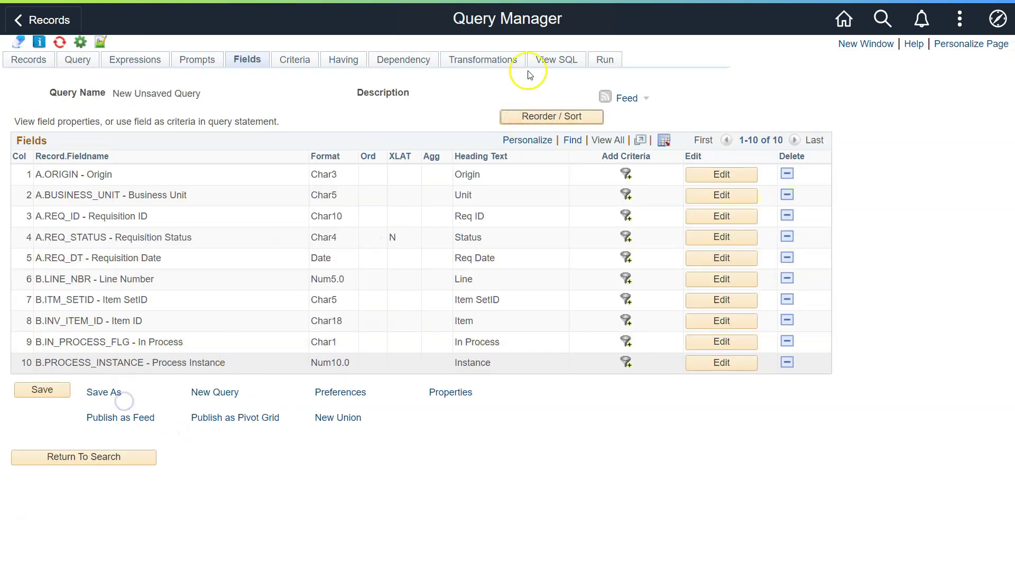
Step: Examine the SELECT, FROM and WHERE clauses in the query's generated SQL
{"action": "left_click", "coordinate": [534, 62]}
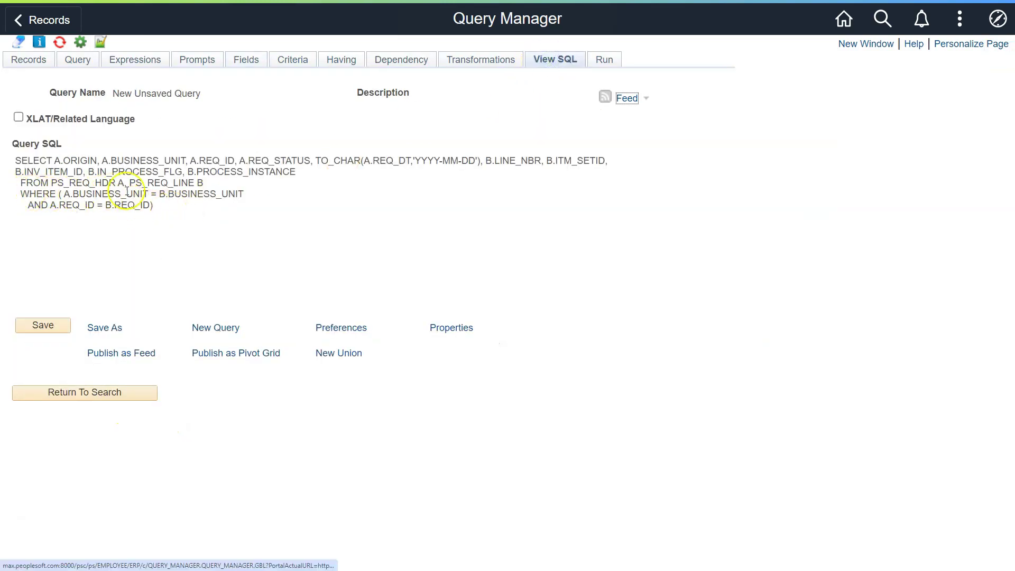
{"action": "left_click_drag", "start_coordinate": [22, 160], "coordinate": [158, 159]}
{"action": "left_click_drag", "start_coordinate": [57, 183], "coordinate": [173, 183]}
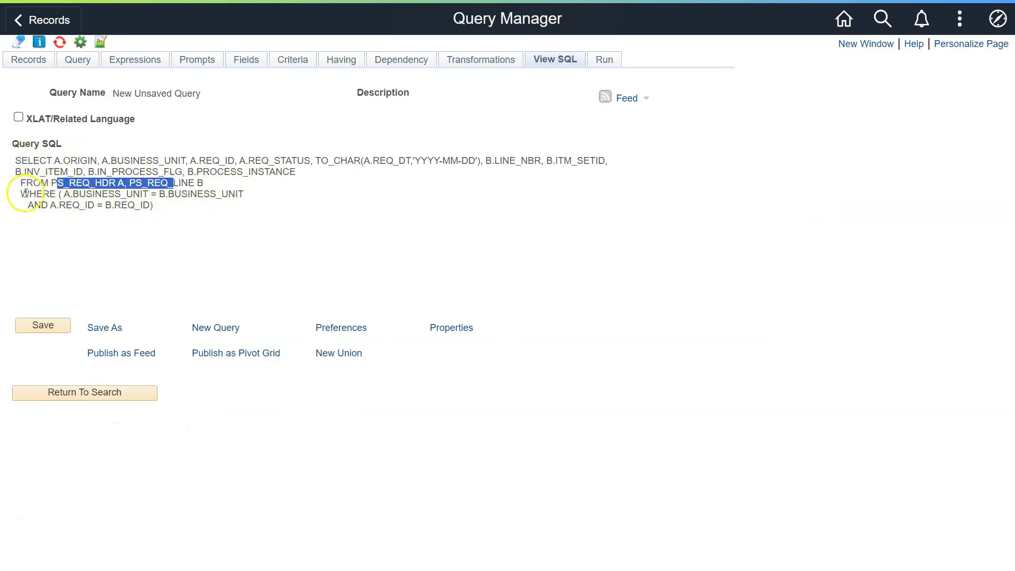
{"action": "left_click_drag", "start_coordinate": [28, 193], "coordinate": [159, 207]}
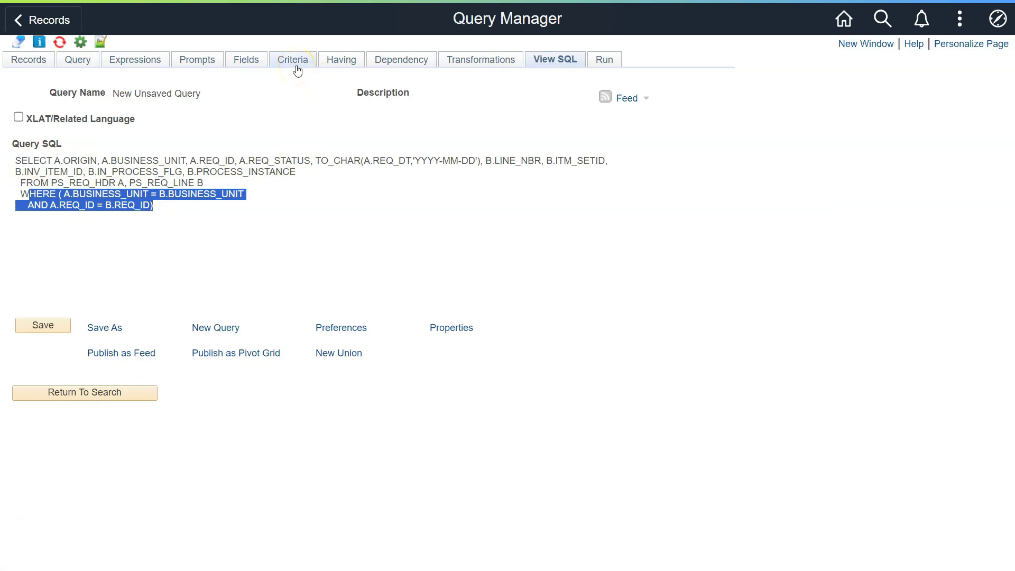
Step: Sort the query by A.REQ_DT - Requisition Date by setting its new order-by number to 1
{"action": "left_click", "coordinate": [239, 63]}
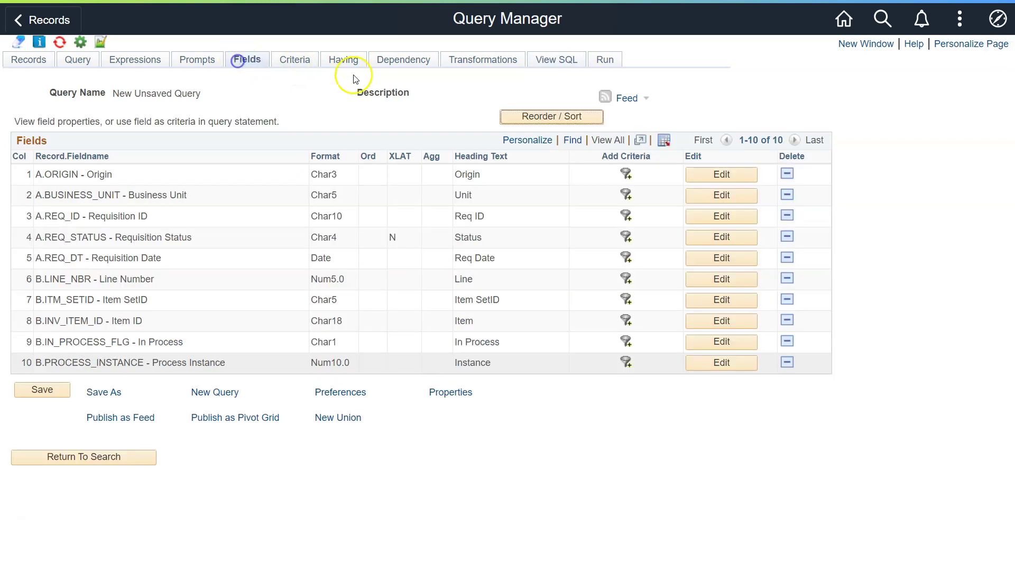
{"action": "left_click", "coordinate": [552, 116]}
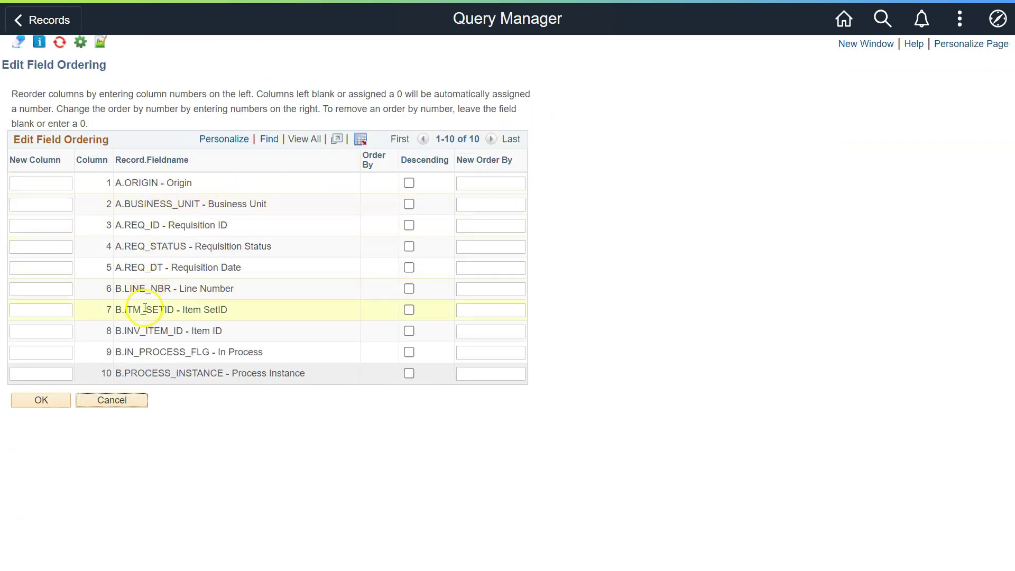
{"action": "left_click_drag", "start_coordinate": [124, 269], "coordinate": [193, 272]}
{"action": "left_click", "coordinate": [490, 271]}
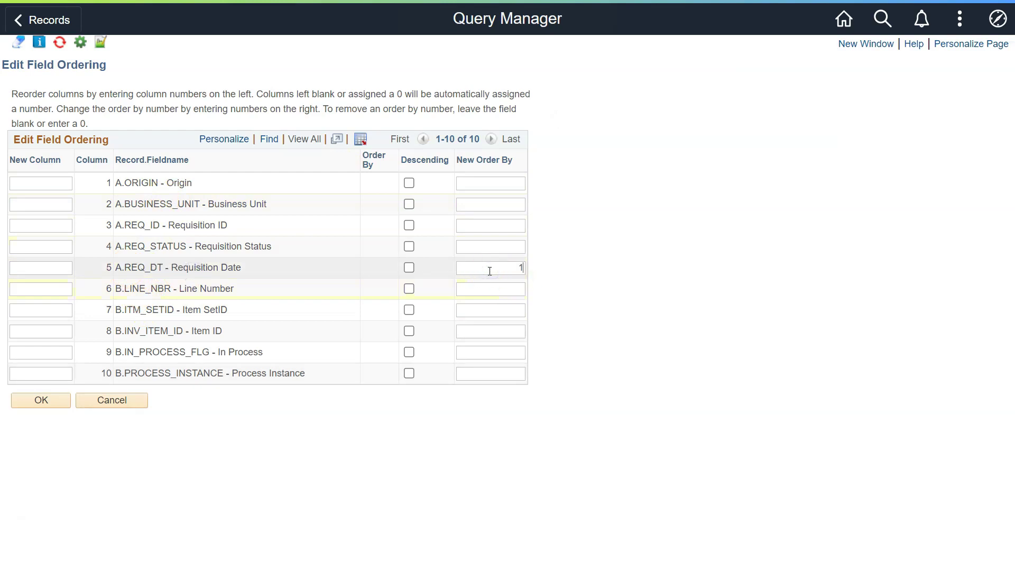
{"action": "double_click", "coordinate": [521, 268]}
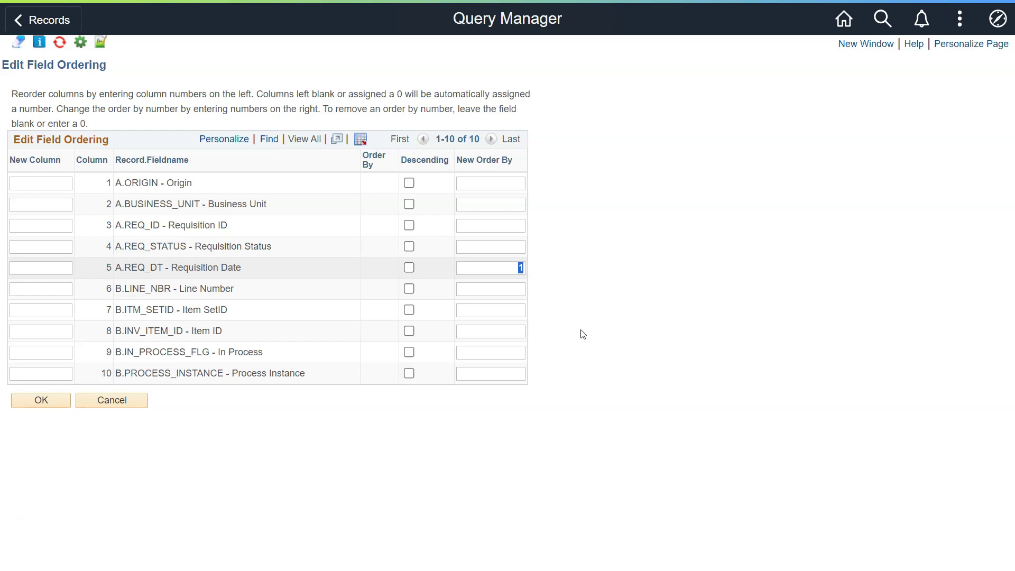
{"action": "left_click", "coordinate": [123, 266]}
{"action": "left_click_drag", "start_coordinate": [122, 266], "coordinate": [179, 267]}
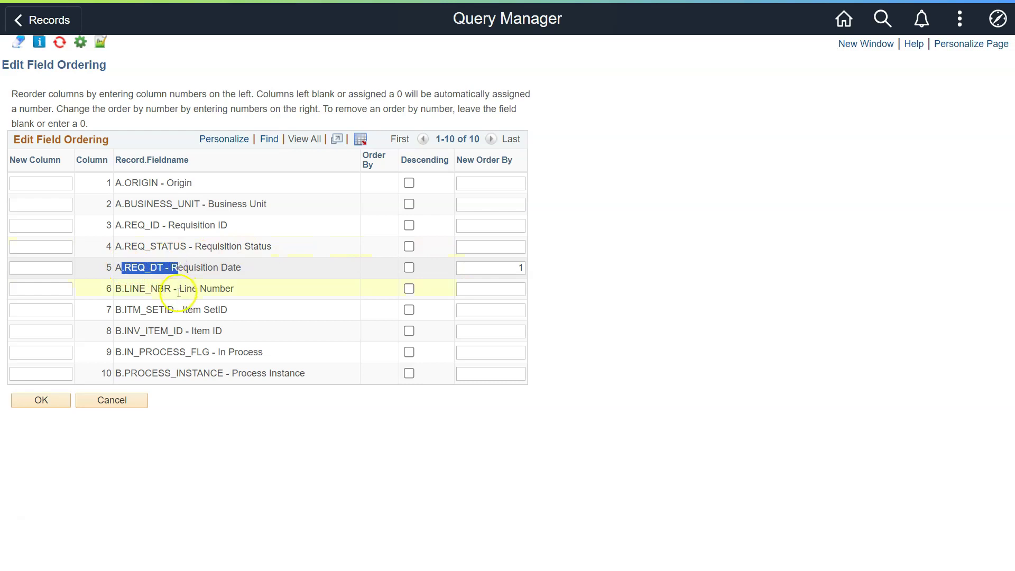
{"action": "left_click_drag", "start_coordinate": [123, 204], "coordinate": [202, 204]}
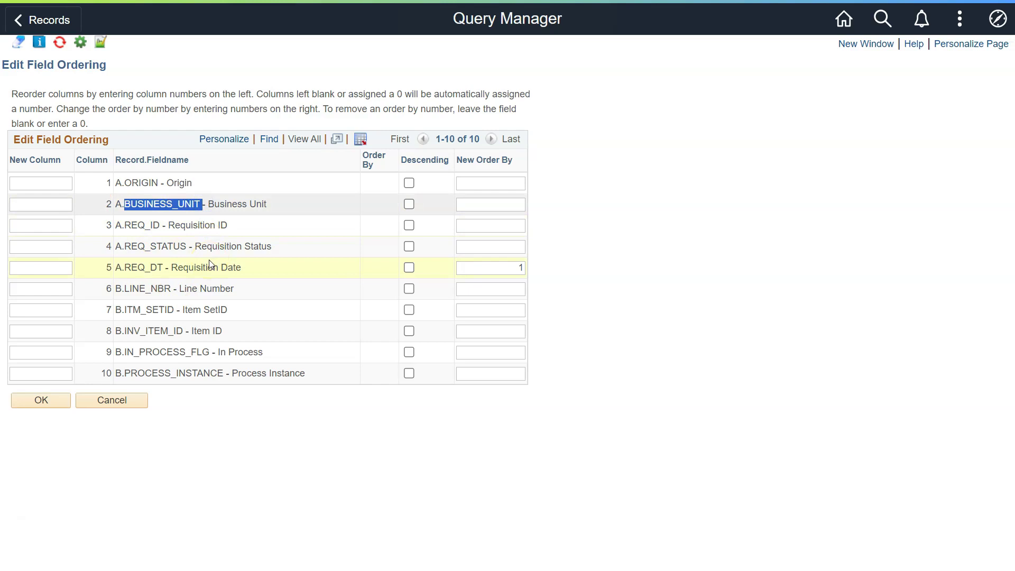
{"action": "left_click", "coordinate": [144, 227]}
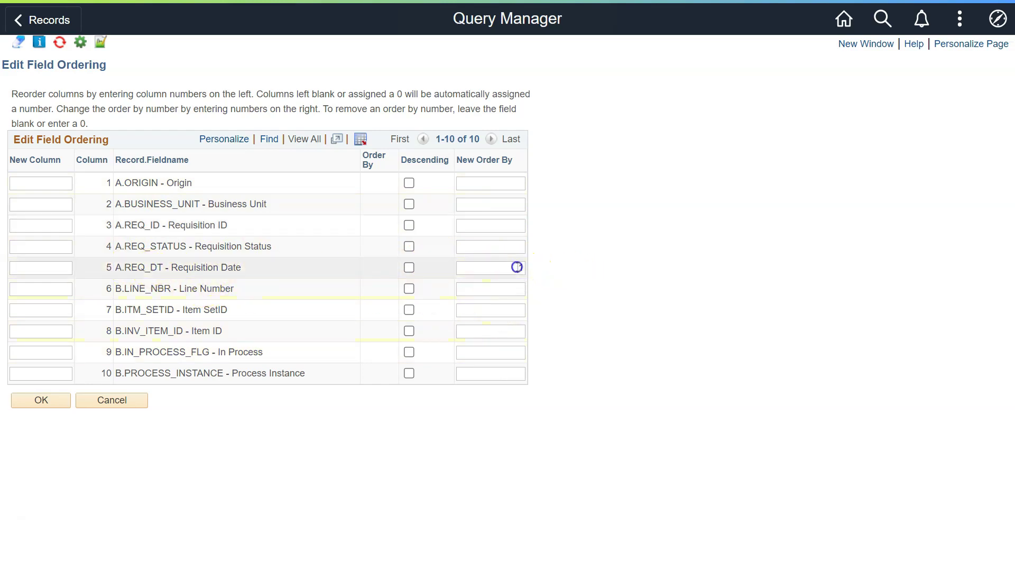
{"action": "left_click", "coordinate": [41, 400]}
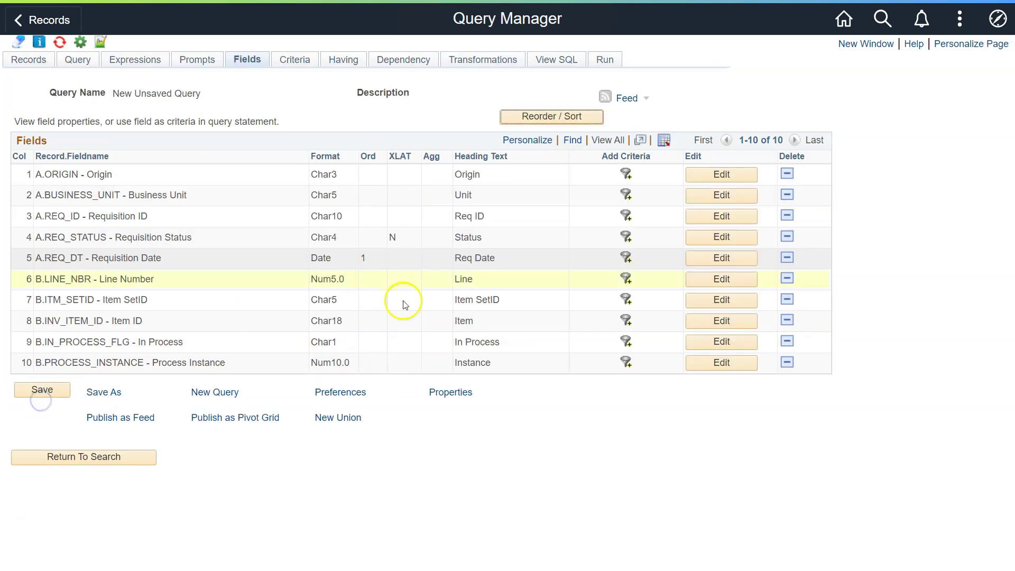
Step: Run the query and page through the results to examine how the Req Date column is sorted
{"action": "left_click", "coordinate": [603, 63]}
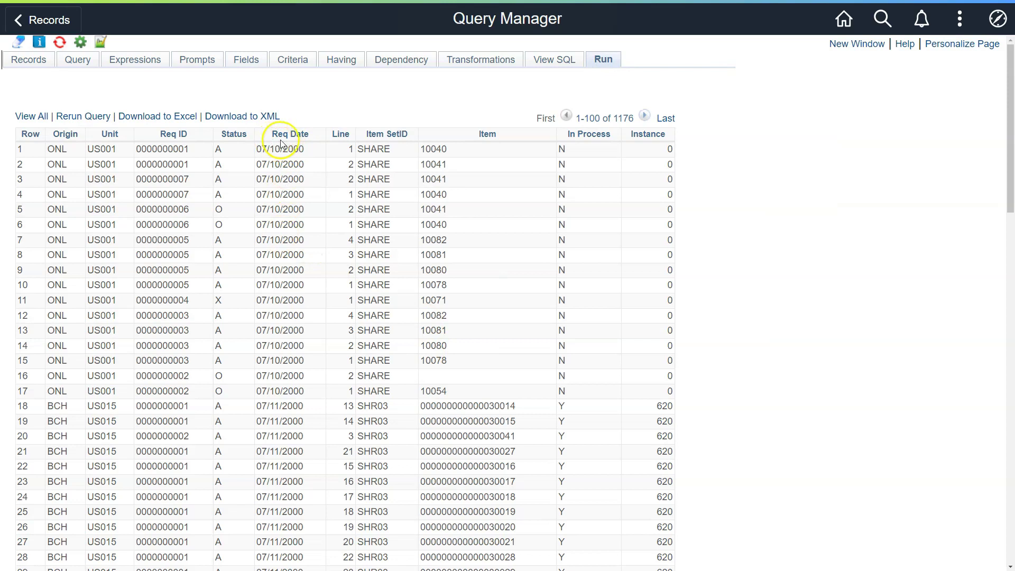
{"action": "left_click_drag", "start_coordinate": [273, 135], "coordinate": [311, 134]}
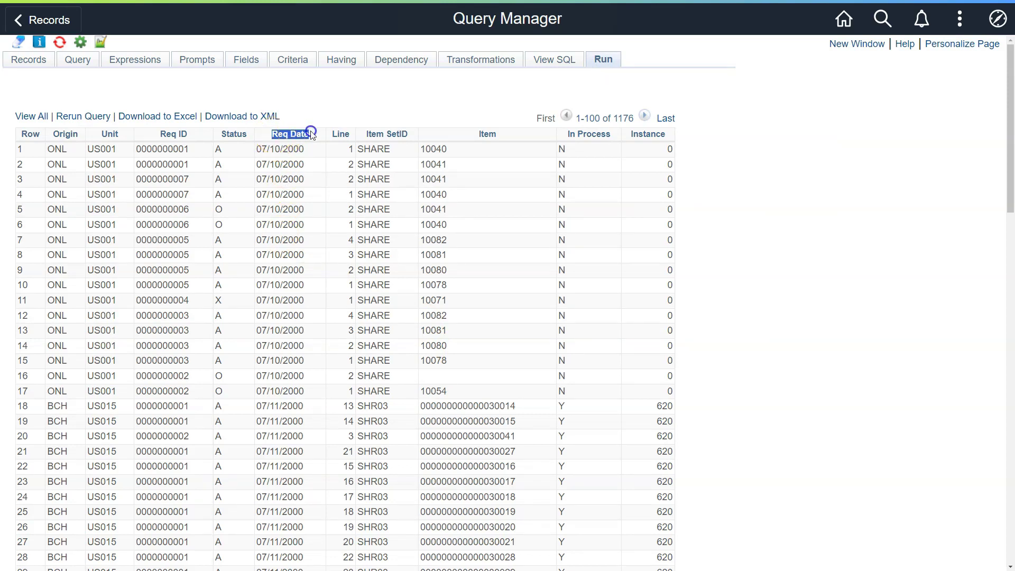
{"action": "scroll", "coordinate": [295, 249], "scroll_direction": "down", "scroll_amount": 4}
{"action": "scroll", "coordinate": [294, 210], "scroll_direction": "up", "scroll_amount": 4}
{"action": "left_click_drag", "start_coordinate": [282, 150], "coordinate": [304, 149]}
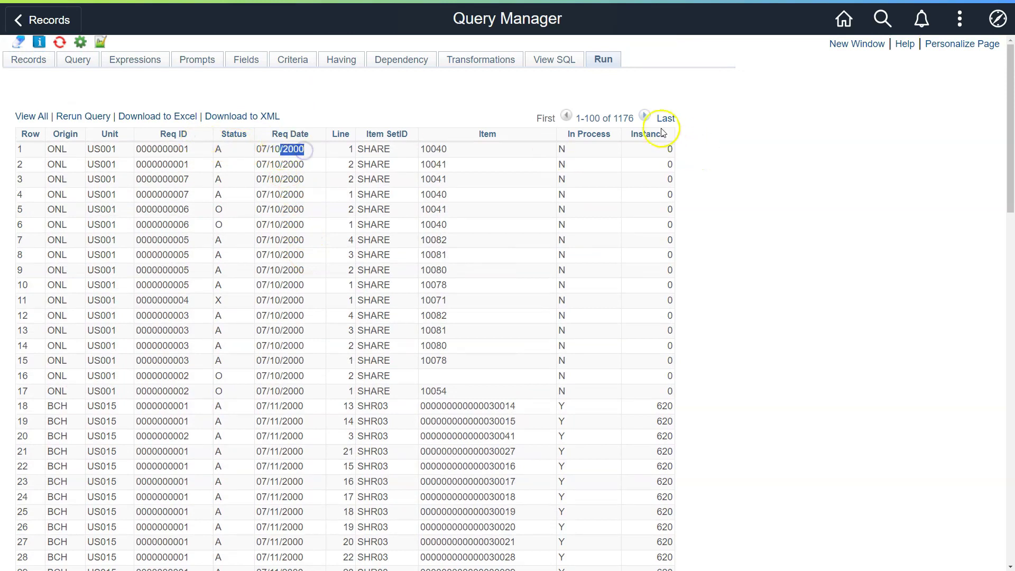
{"action": "left_click", "coordinate": [644, 116]}
{"action": "left_click", "coordinate": [644, 117]}
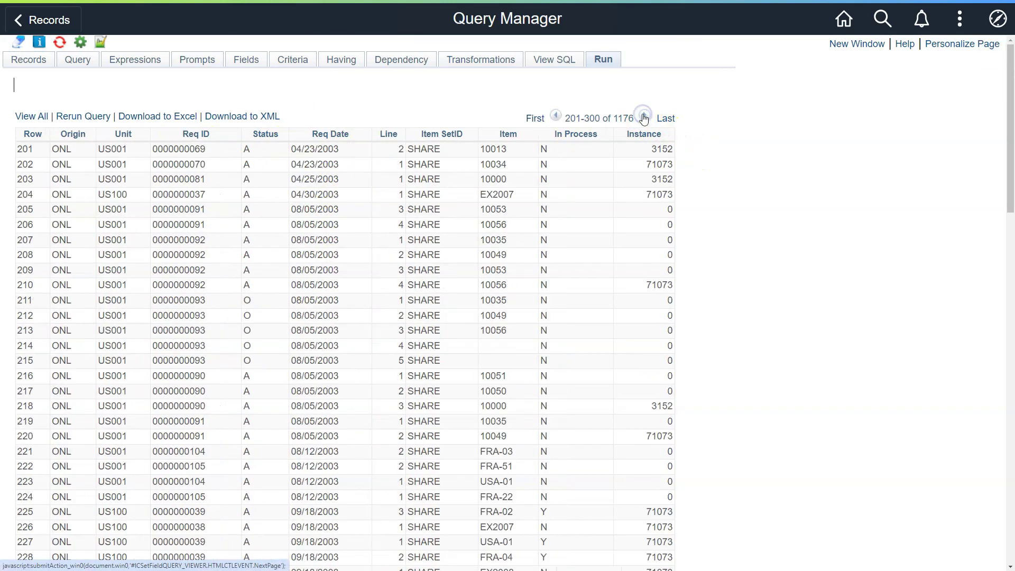
{"action": "left_click", "coordinate": [641, 117]}
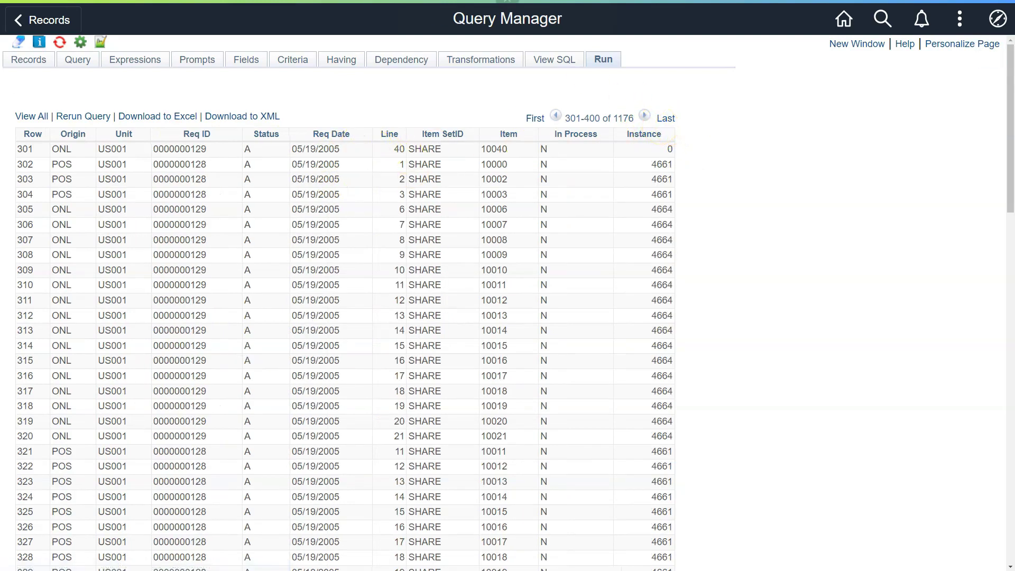
Step: Check Requisition Date's sort setting in the field list, the run results and the field ordering page
{"action": "left_click", "coordinate": [246, 60]}
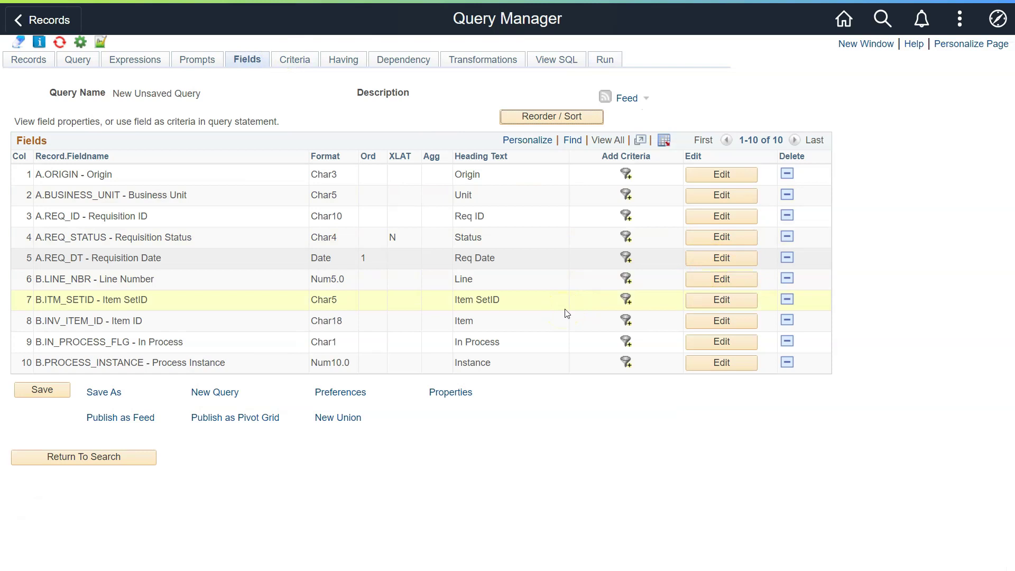
{"action": "left_click", "coordinate": [606, 60]}
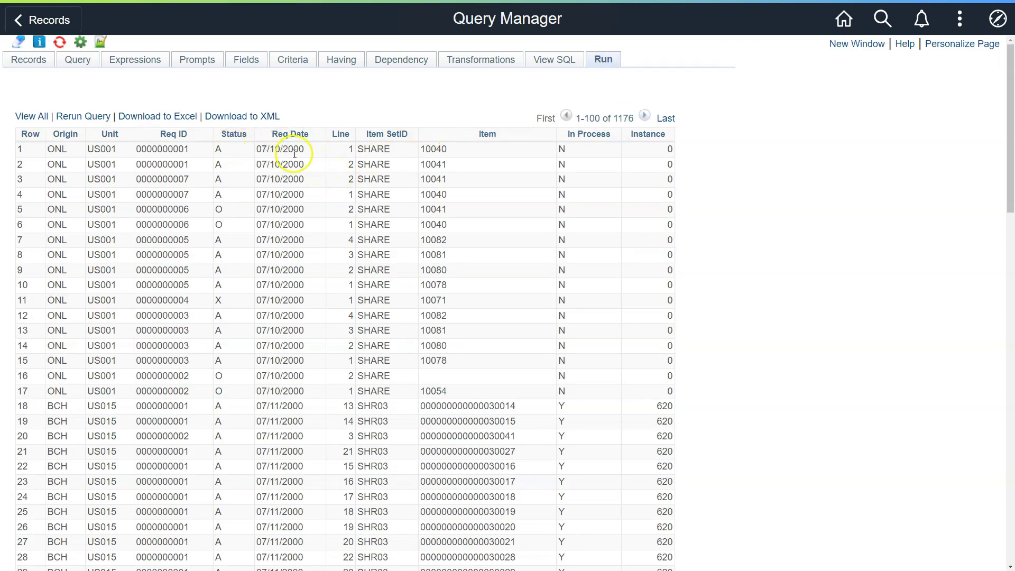
{"action": "left_click", "coordinate": [253, 61]}
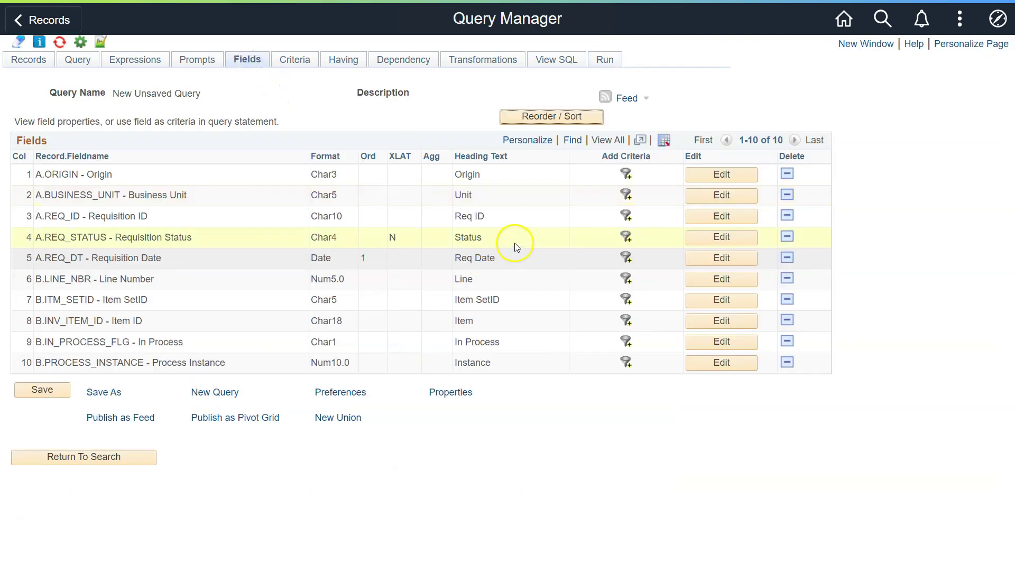
{"action": "left_click", "coordinate": [573, 121]}
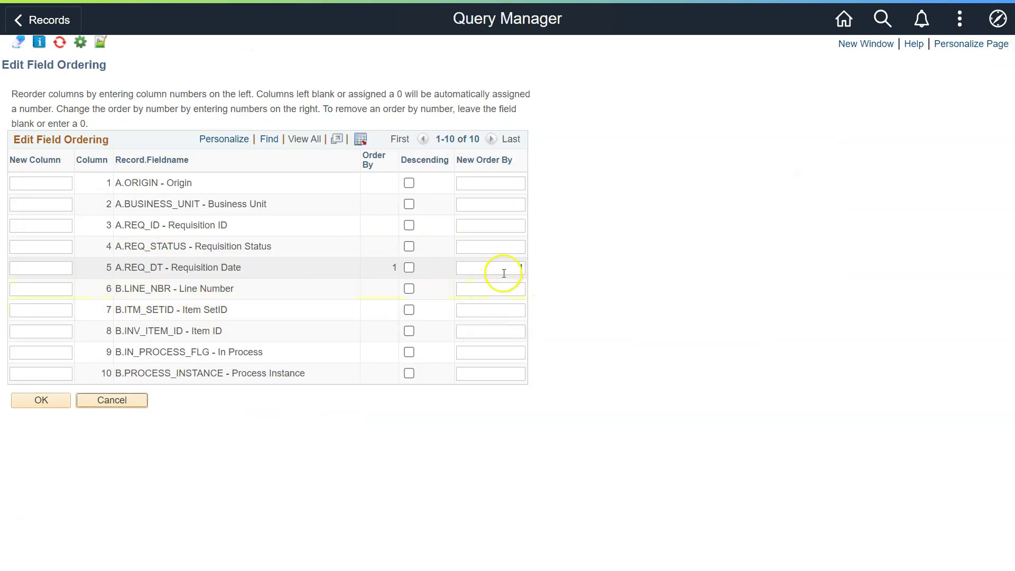
{"action": "left_click", "coordinate": [516, 268]}
{"action": "left_click", "coordinate": [507, 268]}
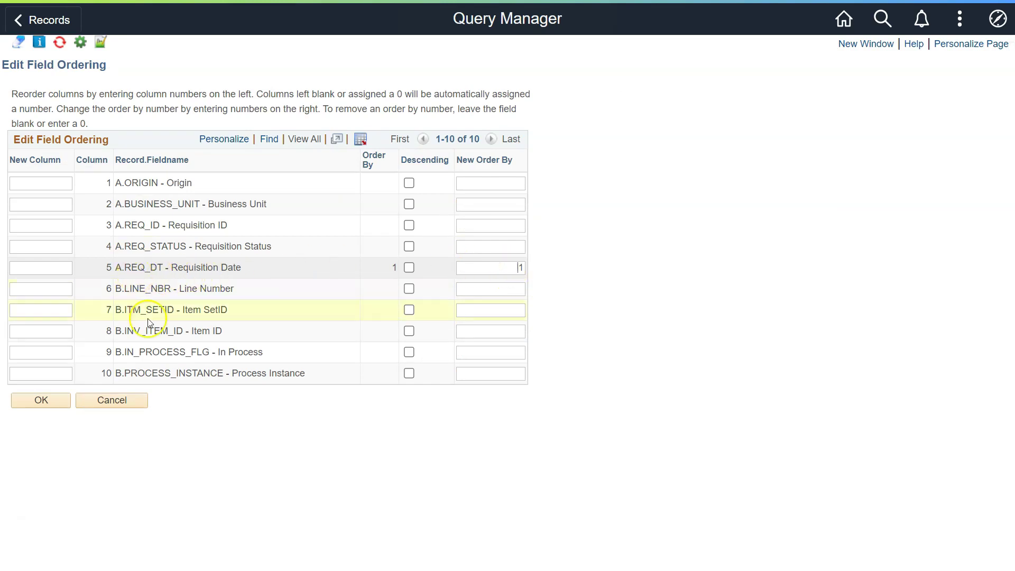
{"action": "left_click", "coordinate": [133, 400]}
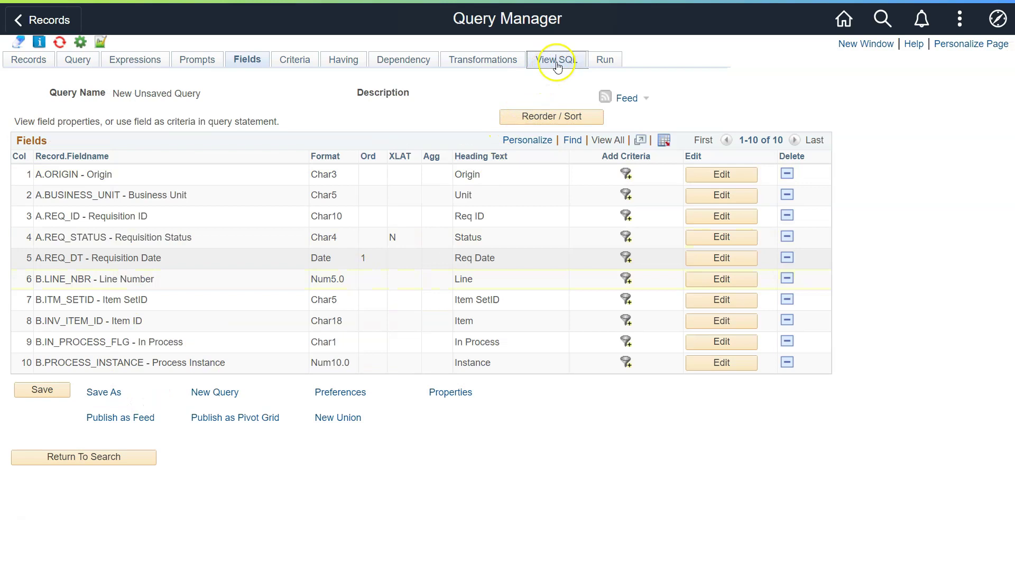
Step: Examine the ORDER BY clause at the end of the query's generated SQL
{"action": "left_click", "coordinate": [557, 65]}
{"action": "left_click_drag", "start_coordinate": [18, 216], "coordinate": [170, 226]}
{"action": "left_click", "coordinate": [177, 226]}
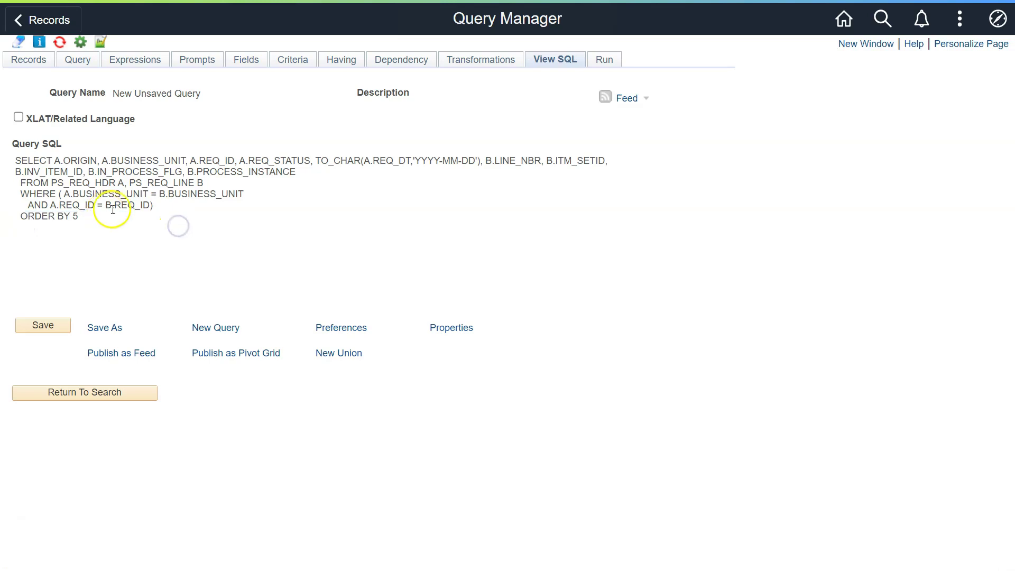
{"action": "left_click", "coordinate": [247, 61]}
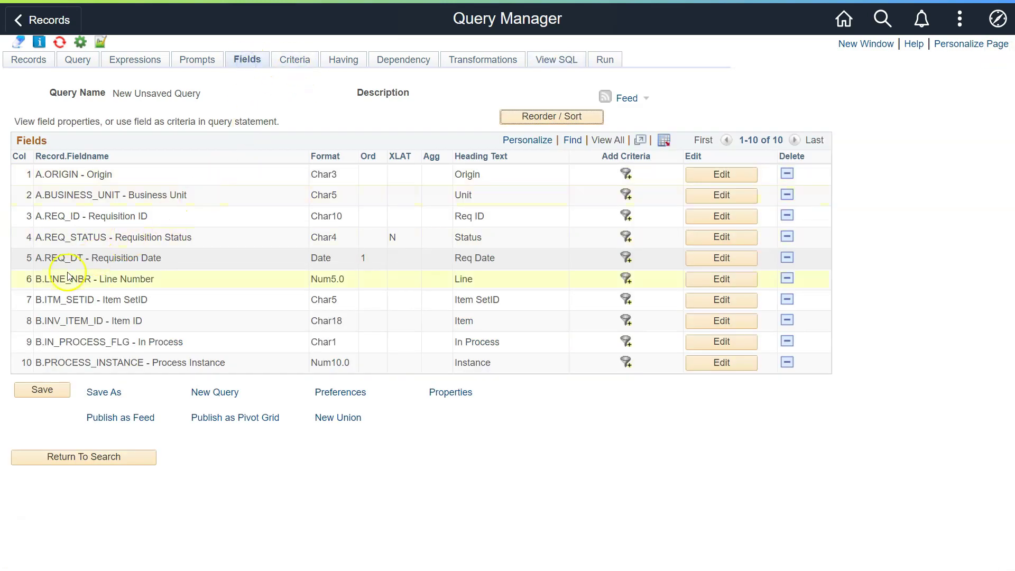
{"action": "left_click_drag", "start_coordinate": [42, 257], "coordinate": [183, 257]}
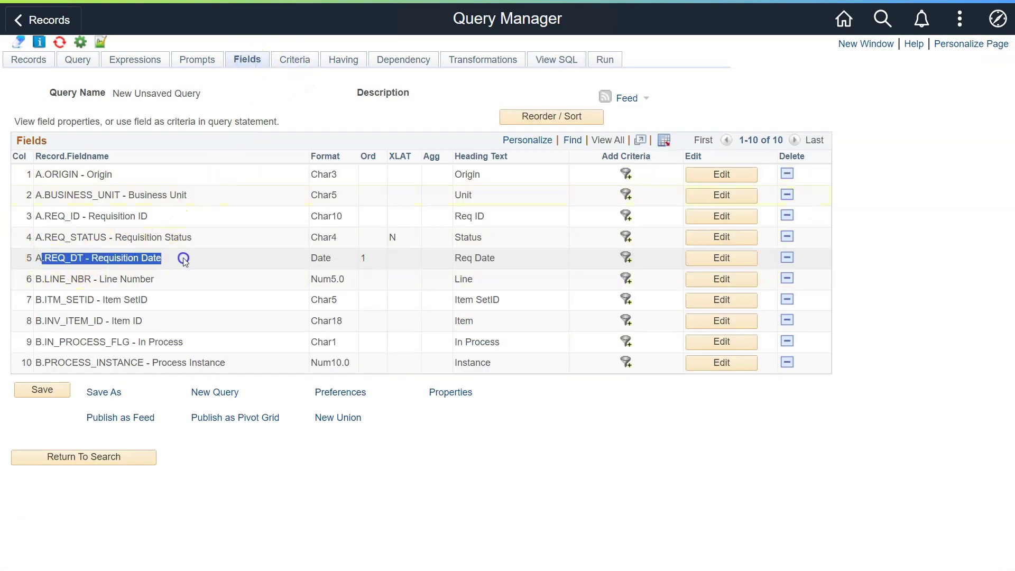
{"action": "left_click", "coordinate": [735, 258]}
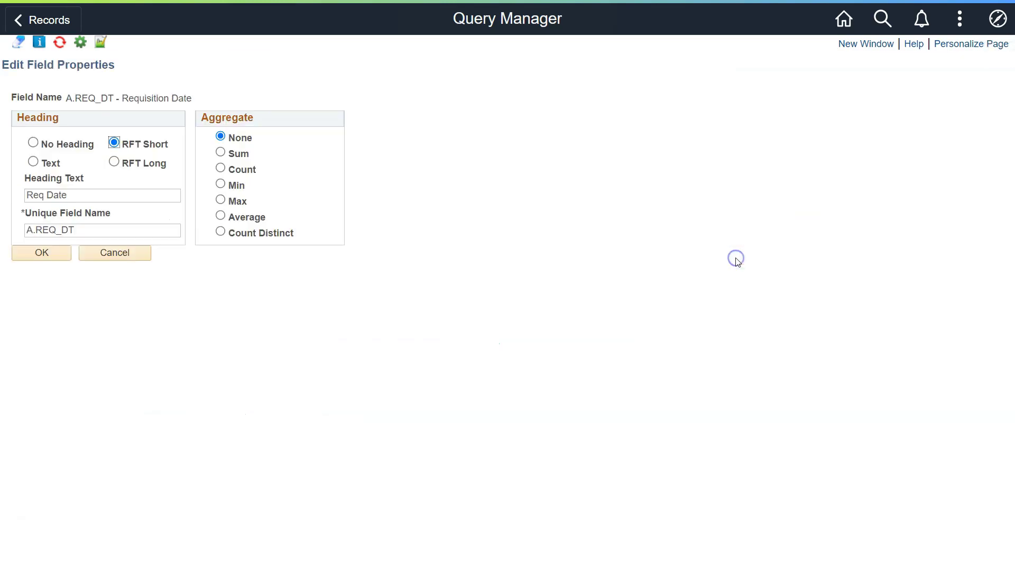
{"action": "left_click", "coordinate": [131, 254]}
Step: Set the sort on A.REQ_DT - Requisition Date to descending in the query's field ordering
{"action": "left_click", "coordinate": [575, 118]}
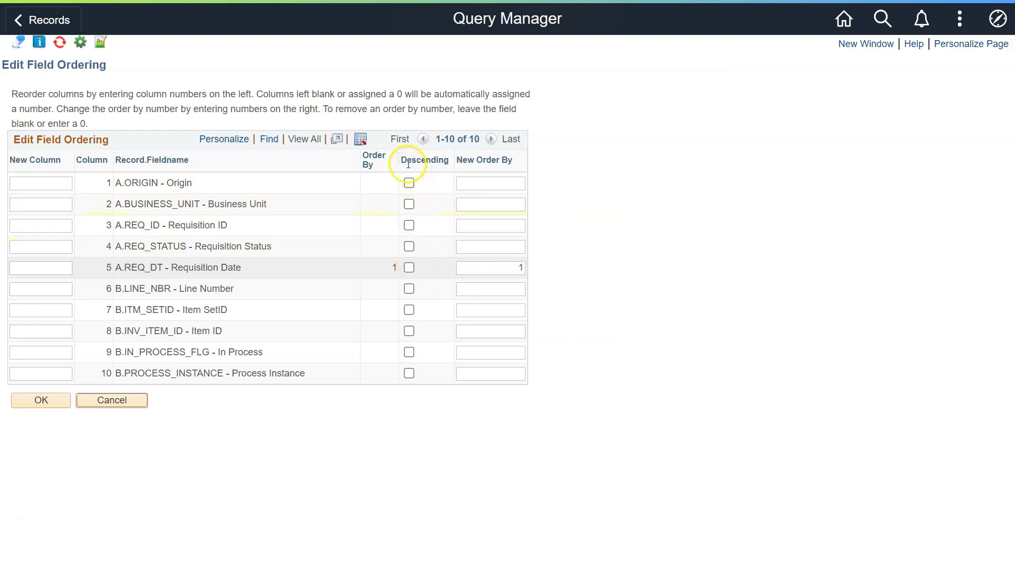
{"action": "left_click_drag", "start_coordinate": [402, 160], "coordinate": [450, 160]}
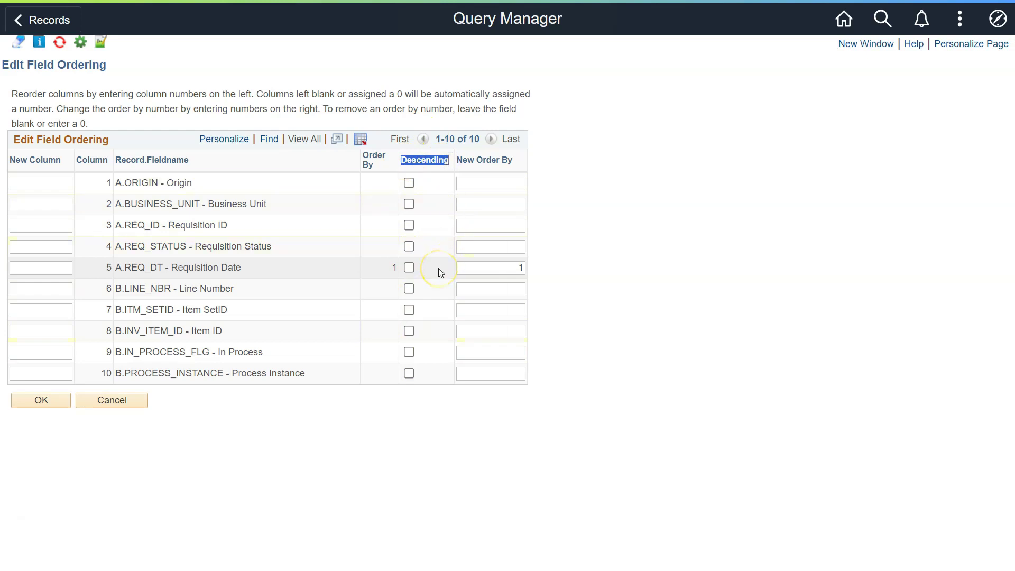
{"action": "left_click", "coordinate": [409, 268]}
{"action": "left_click", "coordinate": [432, 270]}
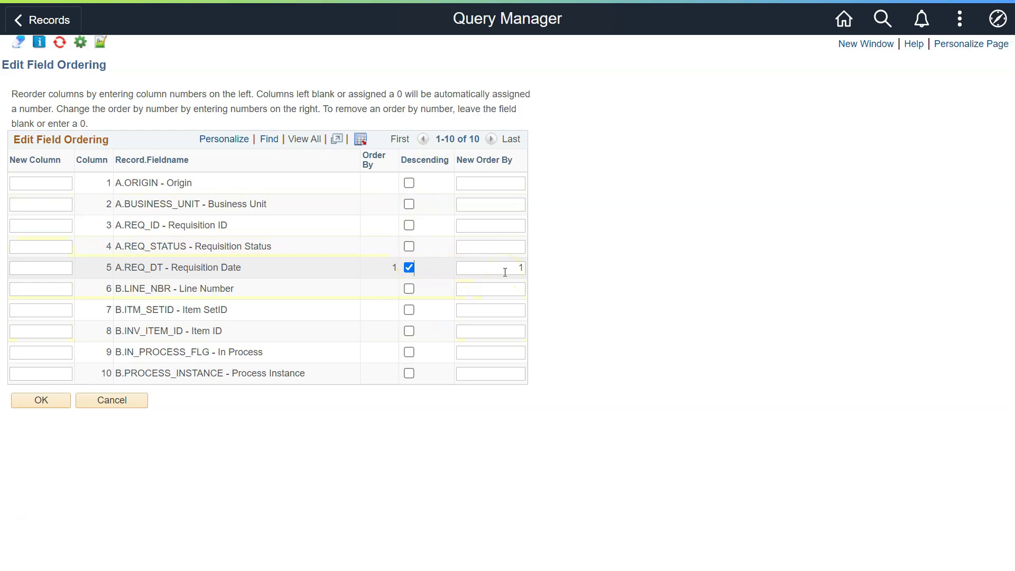
{"action": "left_click", "coordinate": [430, 278]}
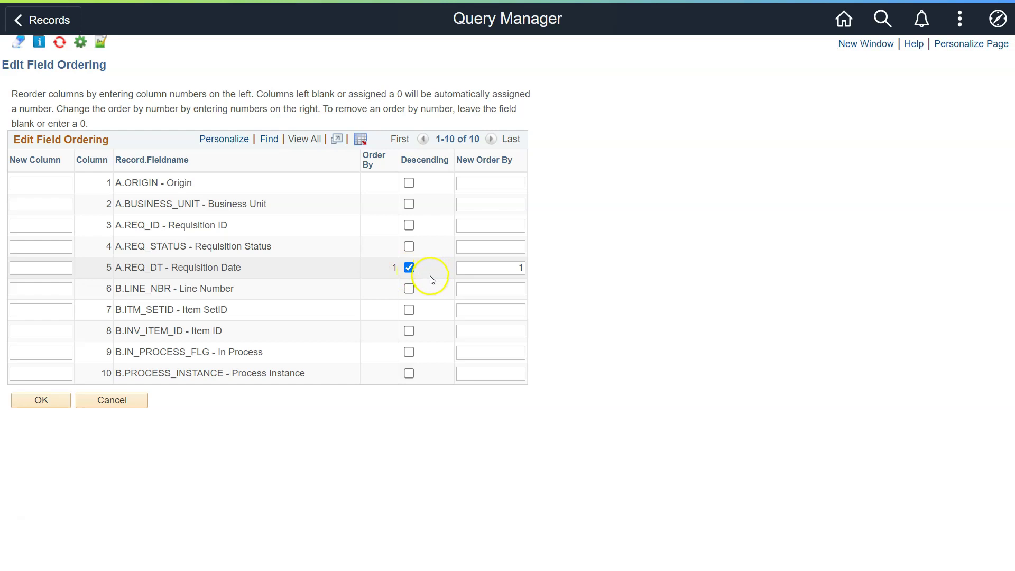
{"action": "left_click", "coordinate": [62, 401]}
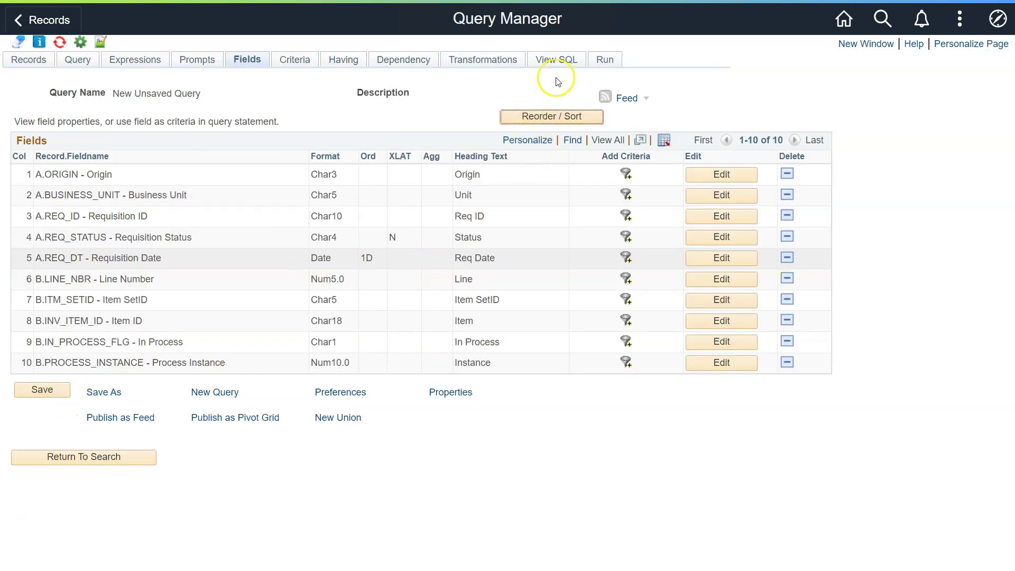
Step: Examine the ORDER BY clause in the generated SQL and run the query to check the Req Date column's sort order
{"action": "left_click", "coordinate": [556, 59]}
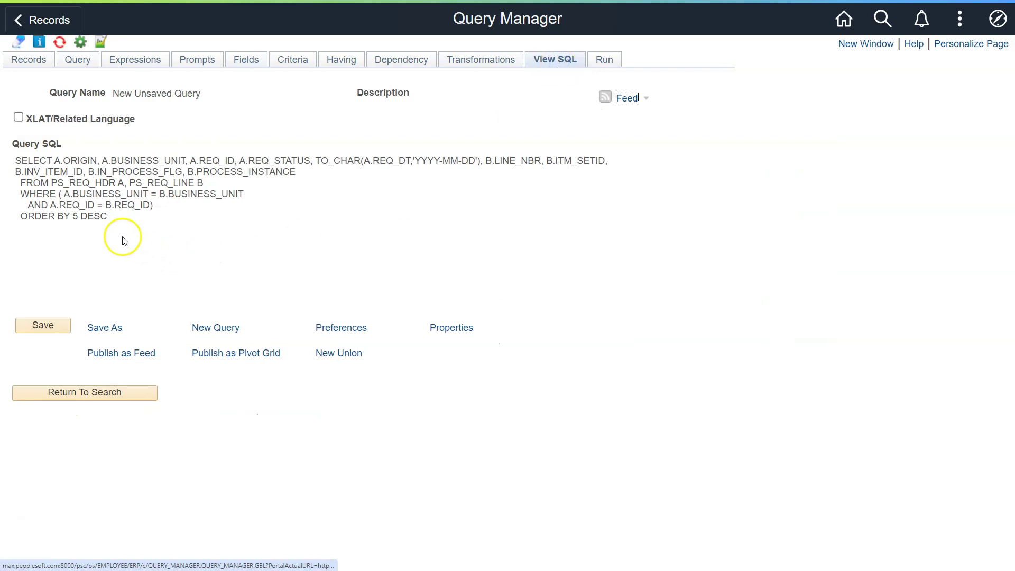
{"action": "left_click_drag", "start_coordinate": [79, 216], "coordinate": [106, 216]}
{"action": "left_click", "coordinate": [600, 64]}
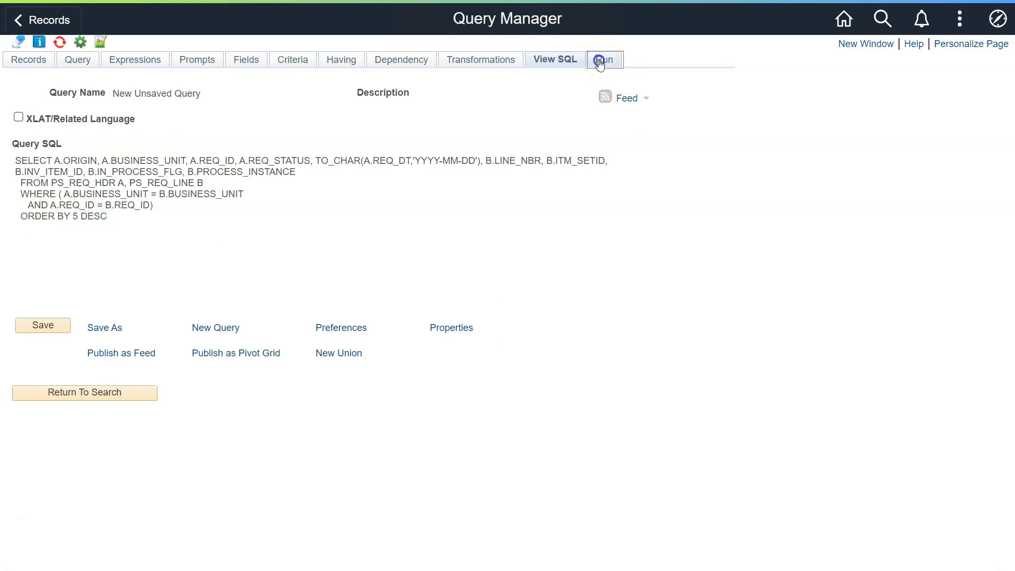
{"action": "left_click_drag", "start_coordinate": [295, 149], "coordinate": [346, 149]}
{"action": "left_click", "coordinate": [347, 149]}
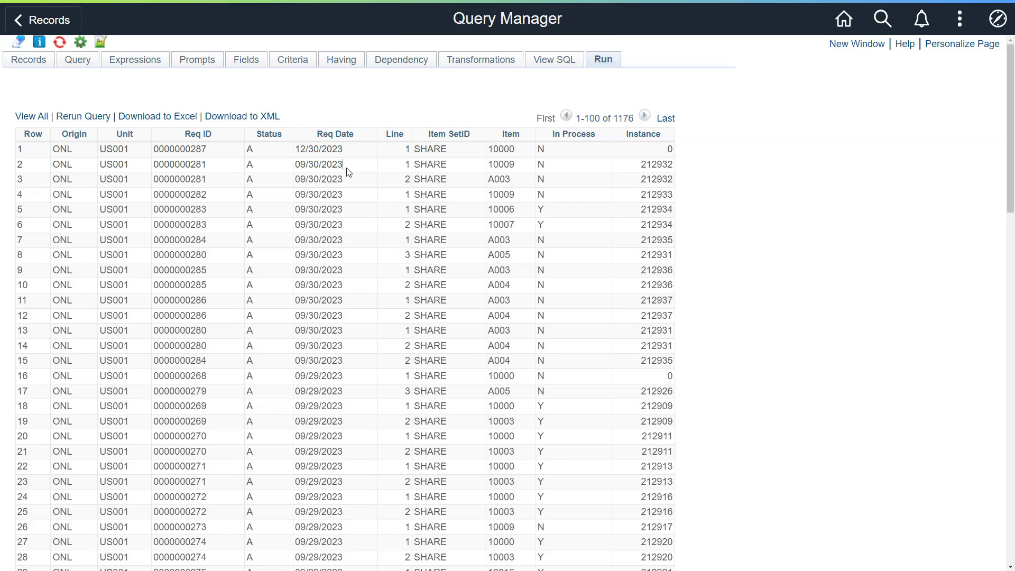
Step: Remove the descending option from A.REQ_DT - Requisition Date in the query's field ordering
{"action": "left_click", "coordinate": [254, 66]}
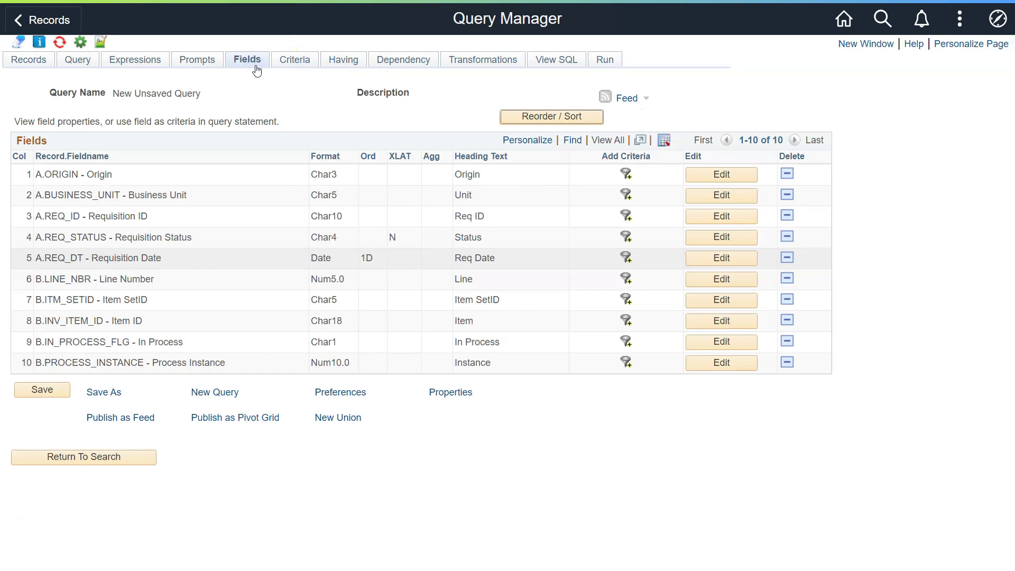
{"action": "left_click", "coordinate": [540, 117]}
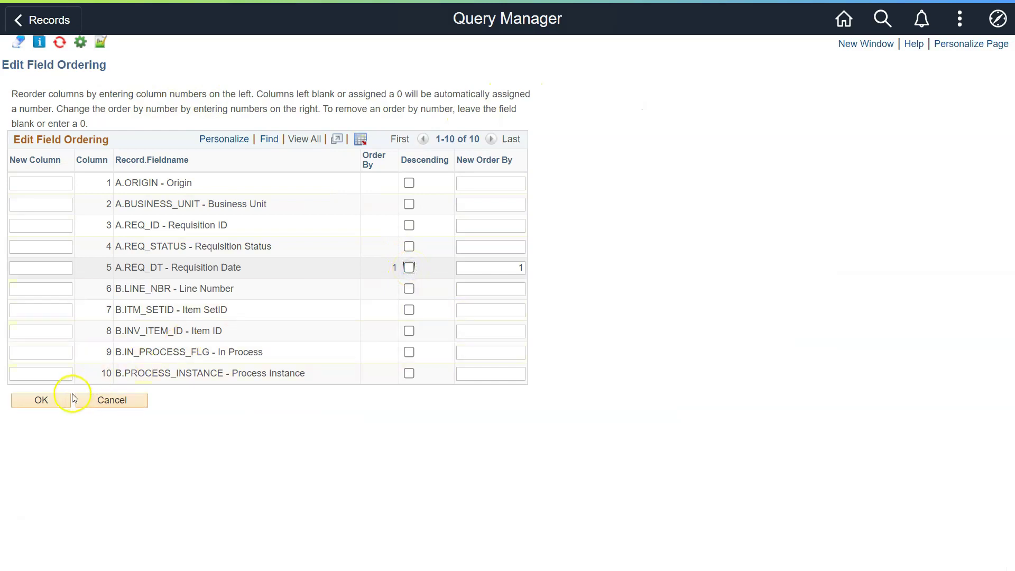
{"action": "left_click", "coordinate": [58, 400]}
Step: Run the query and examine the order of the Req Date and Unit columns in the results
{"action": "left_click", "coordinate": [608, 60]}
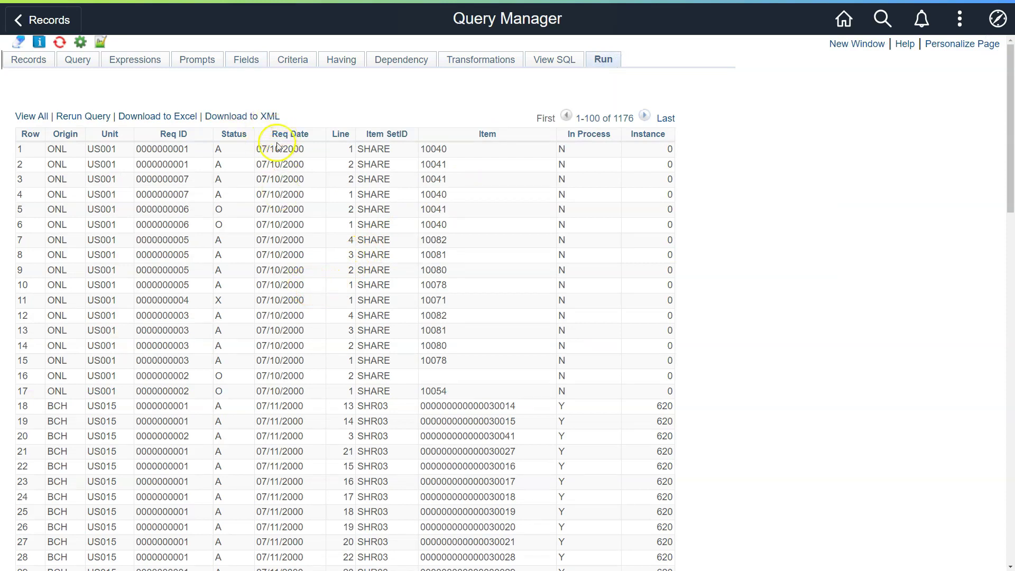
{"action": "left_click_drag", "start_coordinate": [272, 135], "coordinate": [310, 135]}
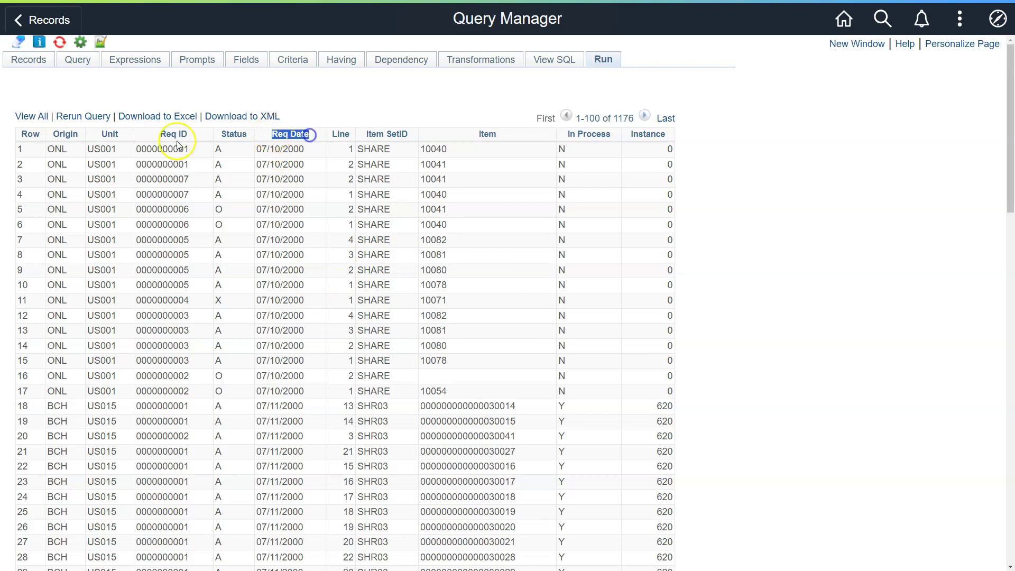
{"action": "double_click", "coordinate": [109, 134]}
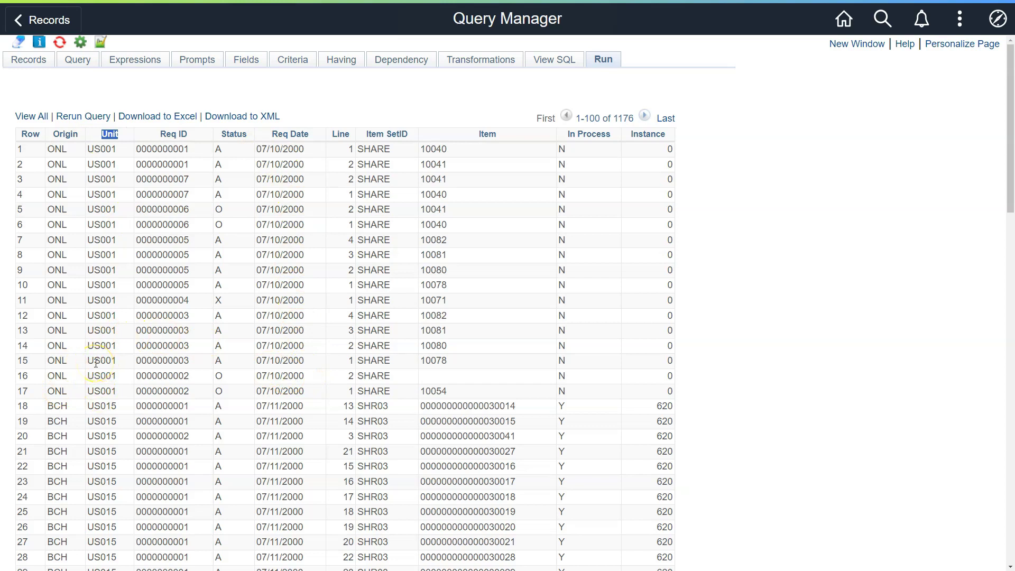
Step: Add A.BUSINESS_UNIT as order-by number 2 and B.INV_ITEM_ID - Item ID as number 3 in the field ordering
{"action": "left_click", "coordinate": [250, 63]}
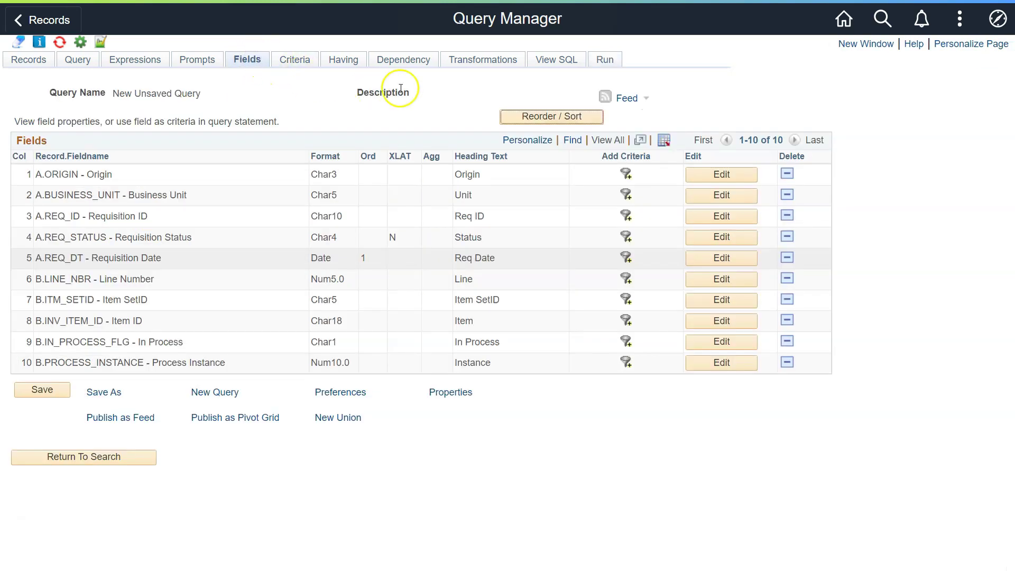
{"action": "left_click", "coordinate": [544, 117]}
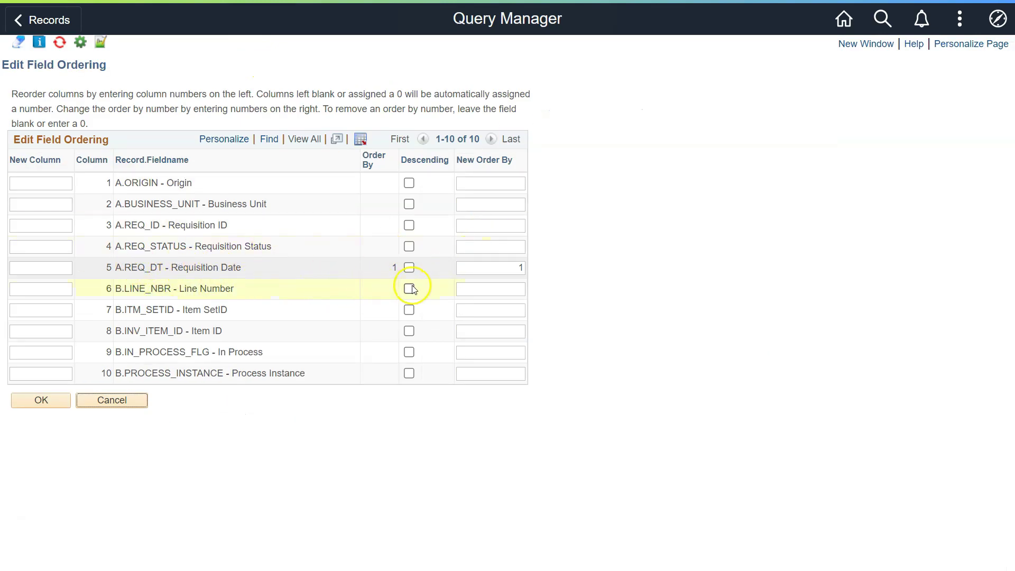
{"action": "left_click", "coordinate": [132, 203]}
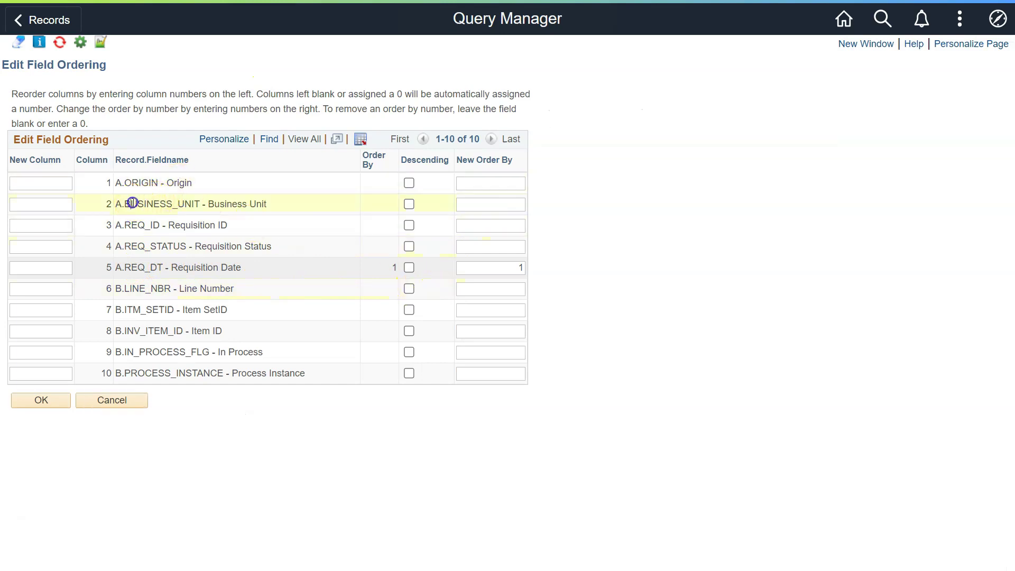
{"action": "left_click_drag", "start_coordinate": [132, 203], "coordinate": [195, 203]}
{"action": "left_click", "coordinate": [576, 249]}
{"action": "left_click", "coordinate": [505, 271]}
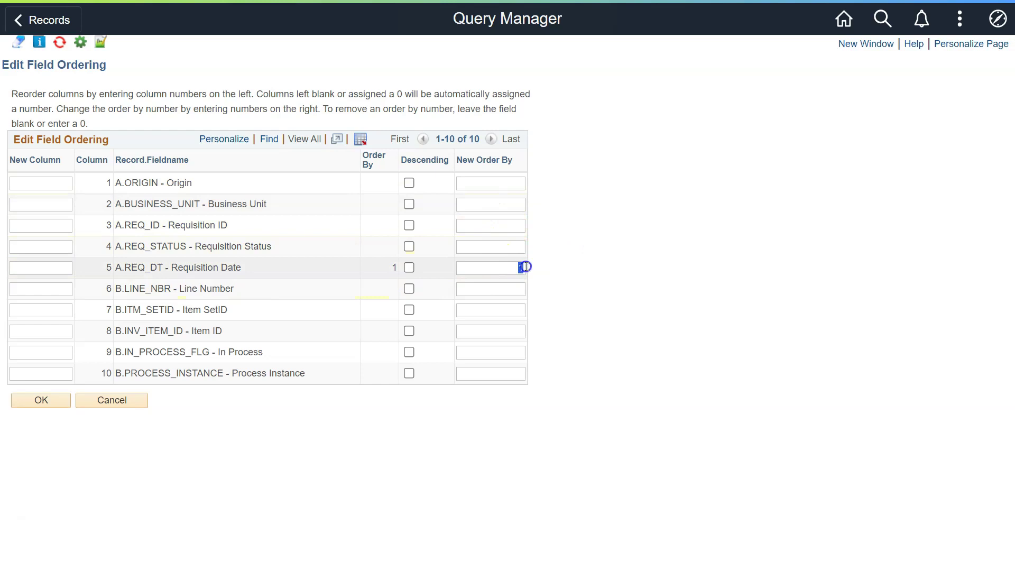
{"action": "left_click", "coordinate": [505, 205]}
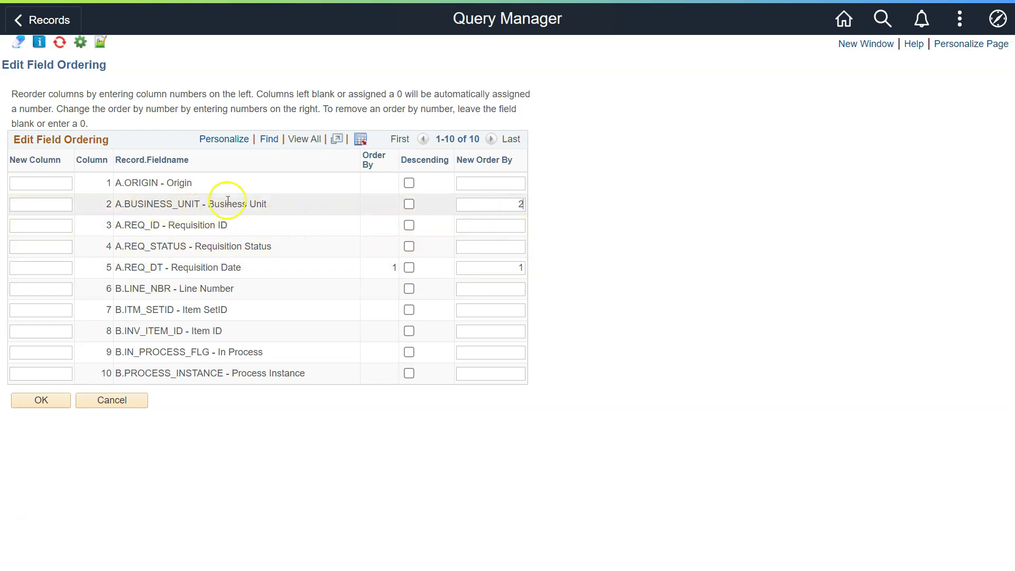
{"action": "left_click", "coordinate": [491, 205]}
{"action": "left_click", "coordinate": [512, 333]}
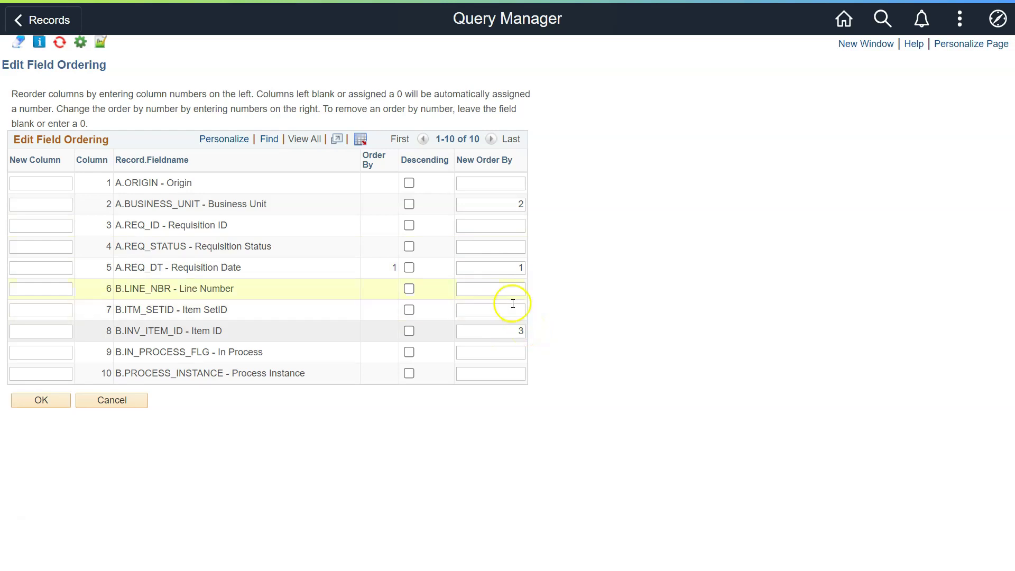
{"action": "left_click", "coordinate": [60, 399]}
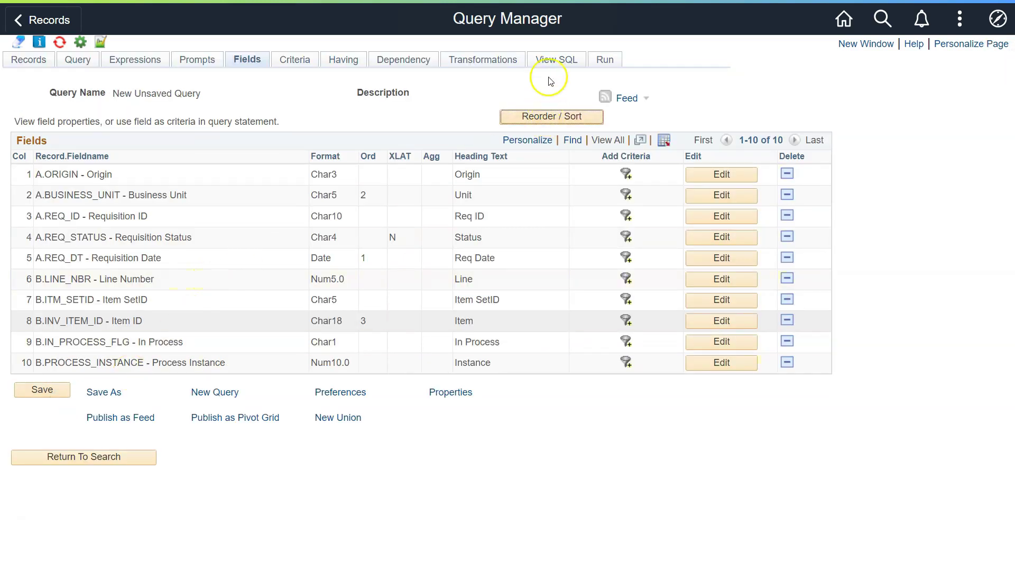
Step: Examine the column numbers in the ORDER BY clause of the query's generated SQL
{"action": "left_click", "coordinate": [559, 60]}
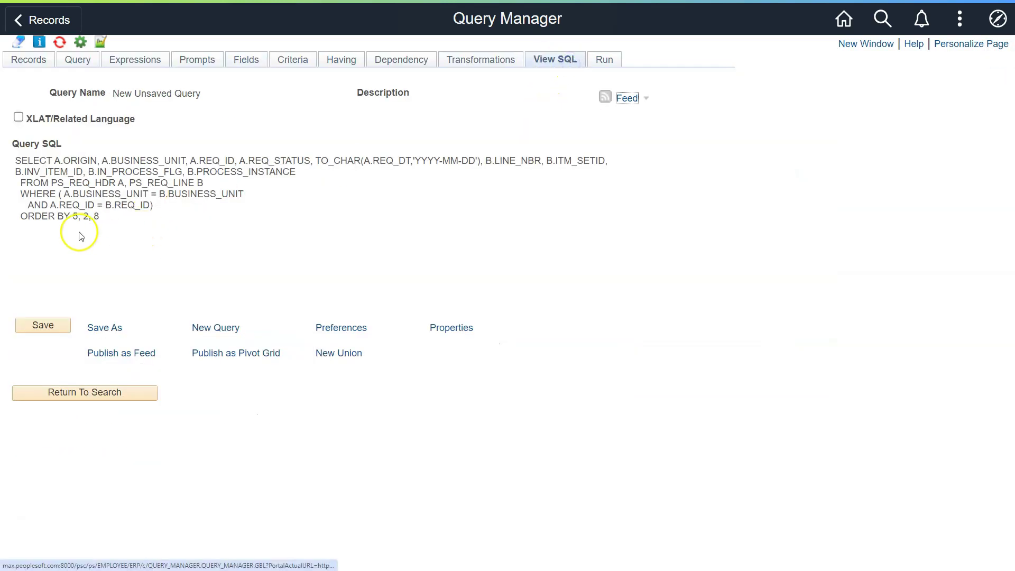
{"action": "left_click", "coordinate": [76, 217]}
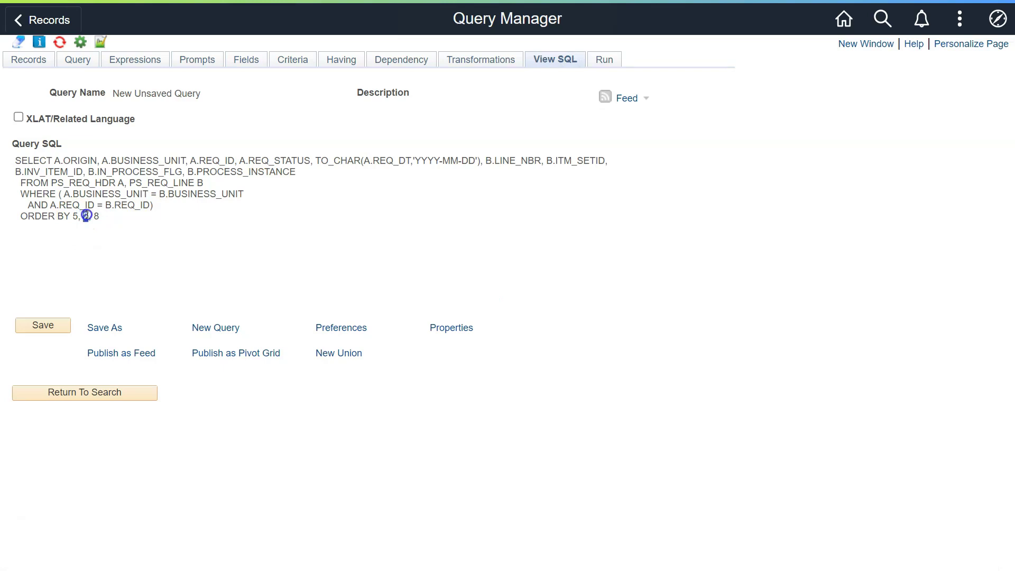
{"action": "left_click", "coordinate": [103, 222]}
Step: Run the query and examine the Instance, Item and Status column headings in the results
{"action": "left_click", "coordinate": [599, 59]}
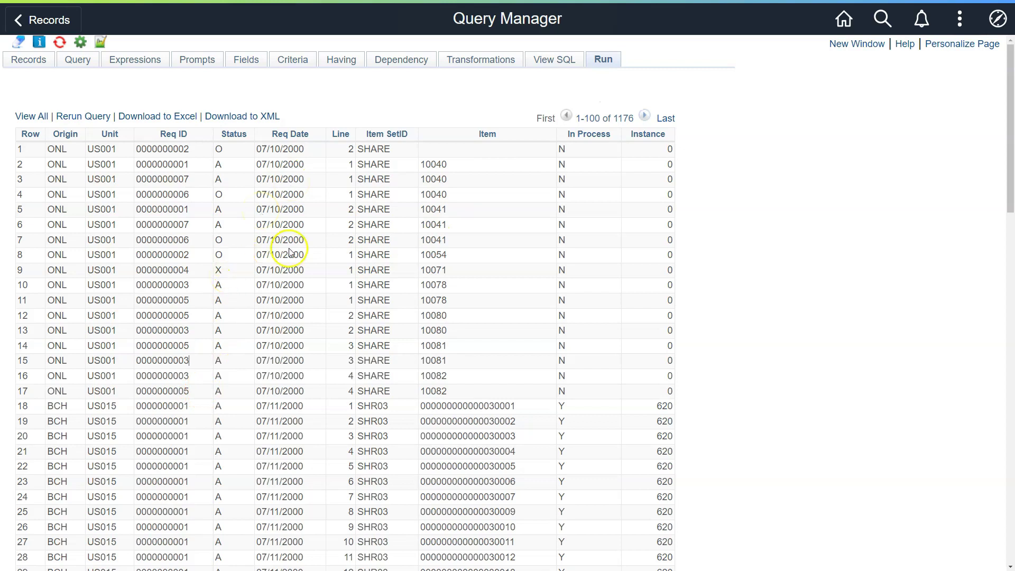
{"action": "double_click", "coordinate": [643, 135]}
{"action": "left_click", "coordinate": [642, 149]}
{"action": "double_click", "coordinate": [486, 134]}
{"action": "left_click", "coordinate": [492, 200]}
{"action": "double_click", "coordinate": [233, 134]}
{"action": "left_click", "coordinate": [238, 166]}
Step: Change the heading of B.INV_ITEM_ID - Item ID to RFT Long in its field properties
{"action": "left_click", "coordinate": [246, 60]}
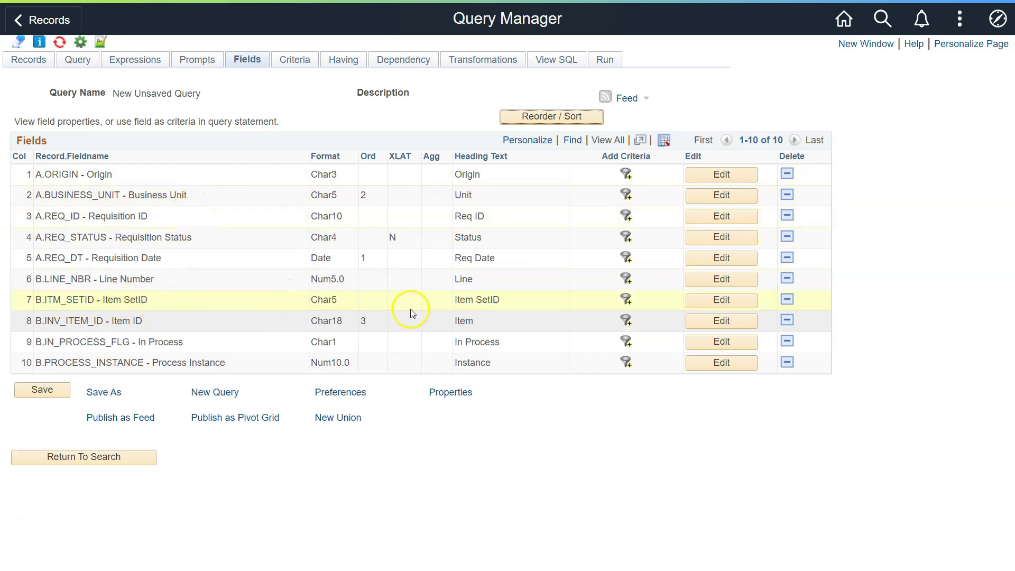
{"action": "double_click", "coordinate": [462, 321]}
{"action": "left_click", "coordinate": [495, 194]}
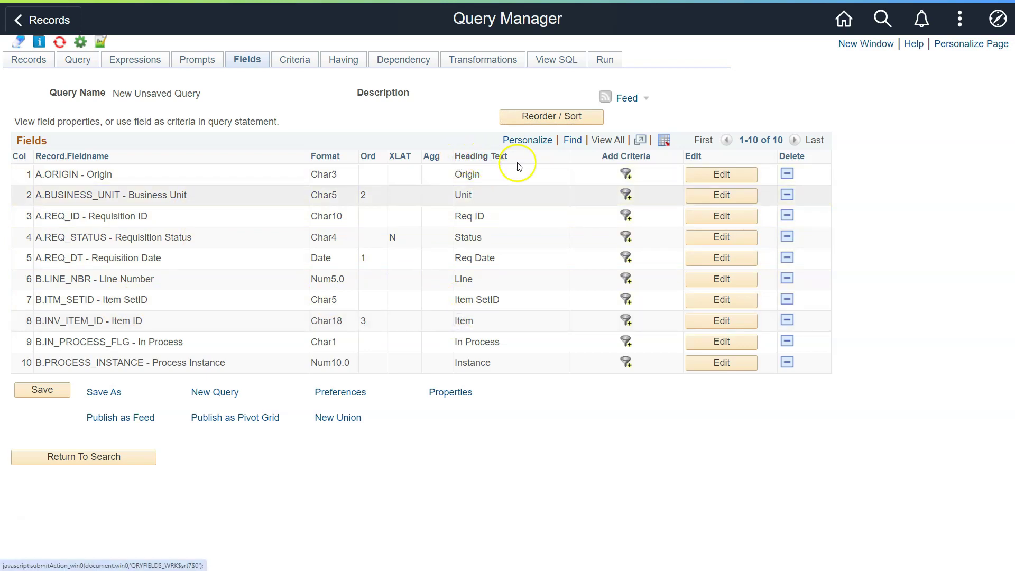
{"action": "double_click", "coordinate": [472, 322]}
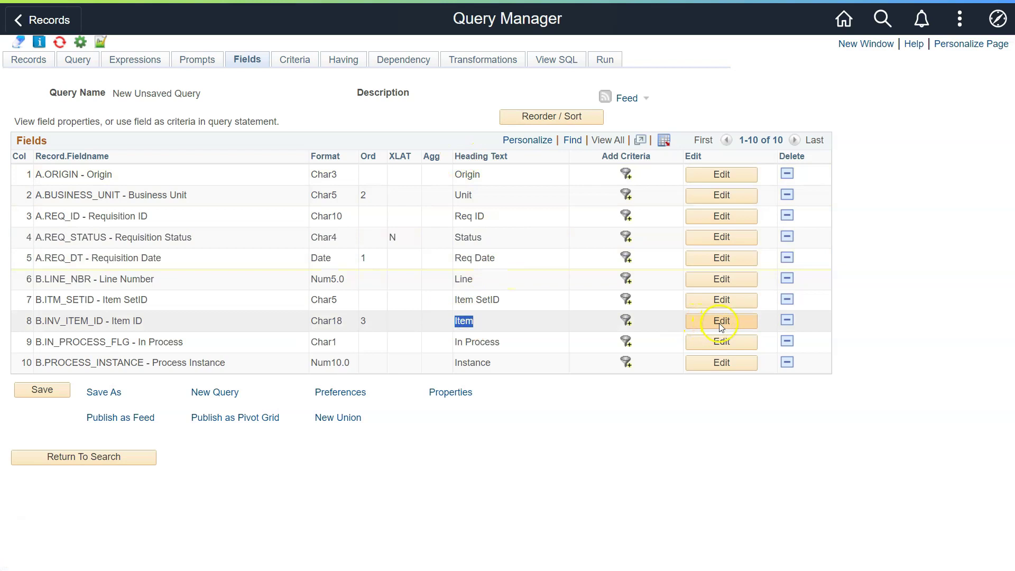
{"action": "left_click", "coordinate": [720, 322]}
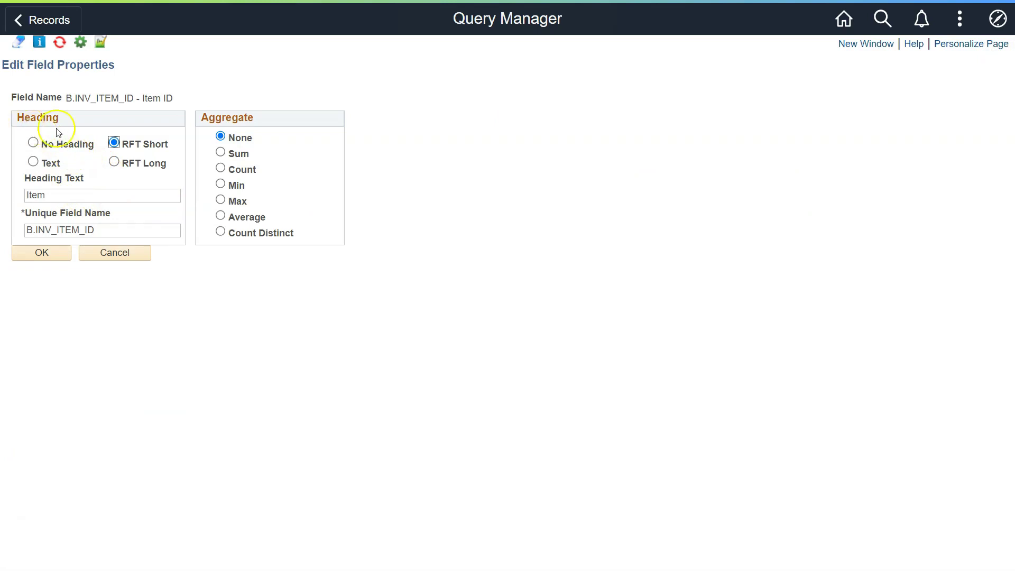
{"action": "left_click", "coordinate": [83, 183]}
{"action": "left_click", "coordinate": [116, 164]}
{"action": "left_click", "coordinate": [42, 253]}
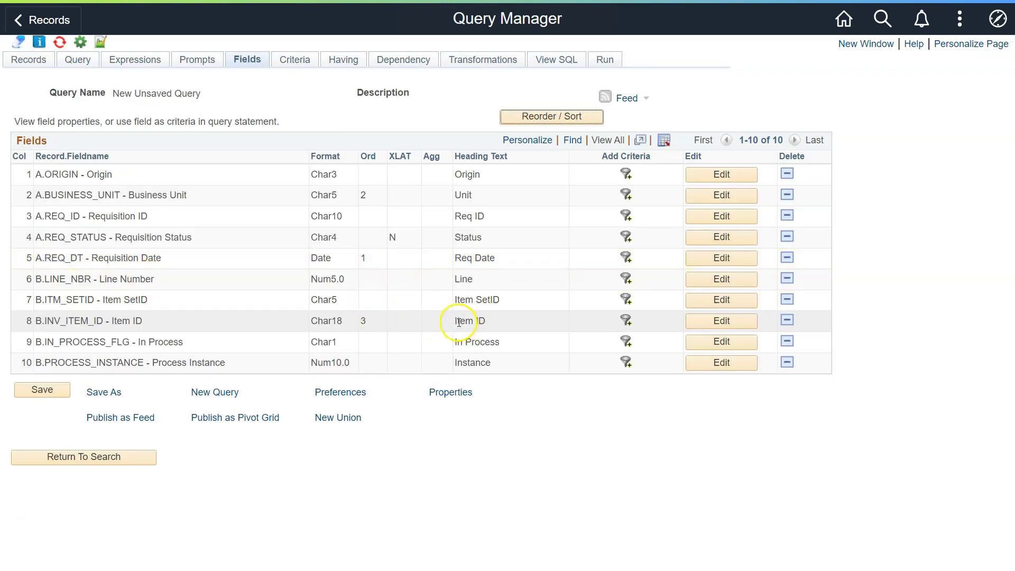
{"action": "left_click_drag", "start_coordinate": [457, 321], "coordinate": [491, 324]}
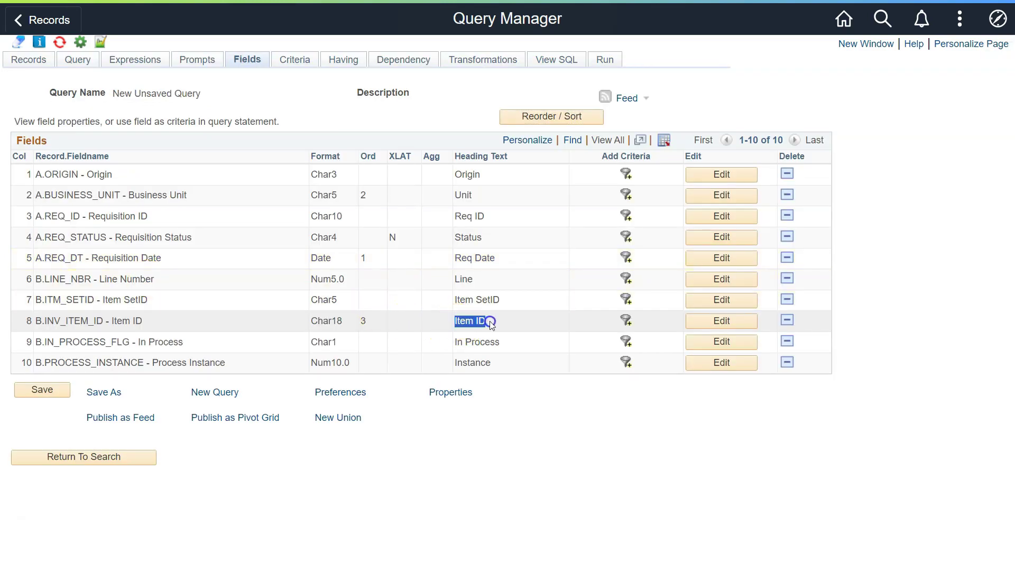
Step: Review the heading settings of B.INV_ITEM_ID and run the query to check its column heading
{"action": "left_click", "coordinate": [736, 322]}
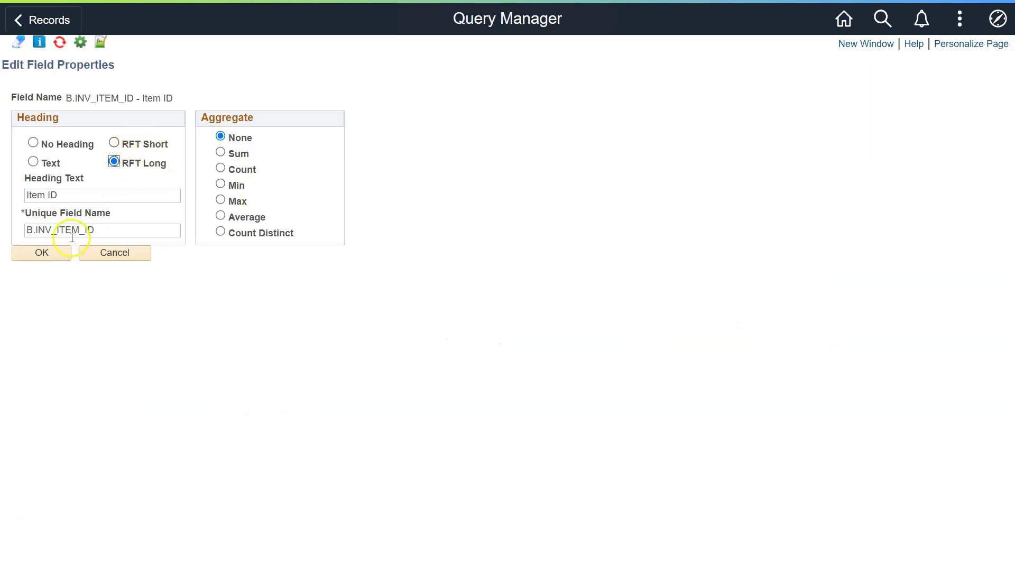
{"action": "left_click", "coordinate": [42, 253]}
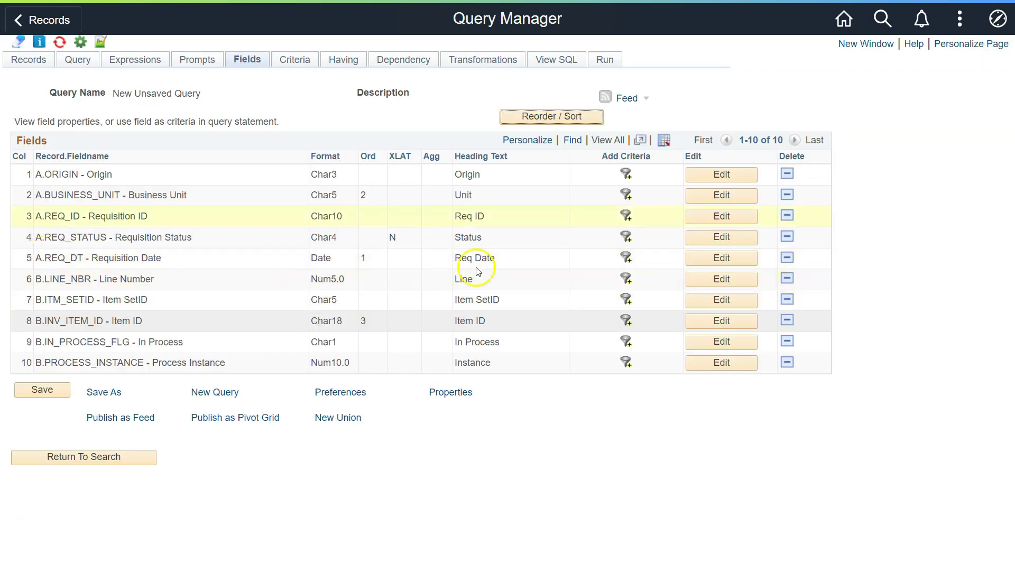
{"action": "left_click", "coordinate": [606, 61]}
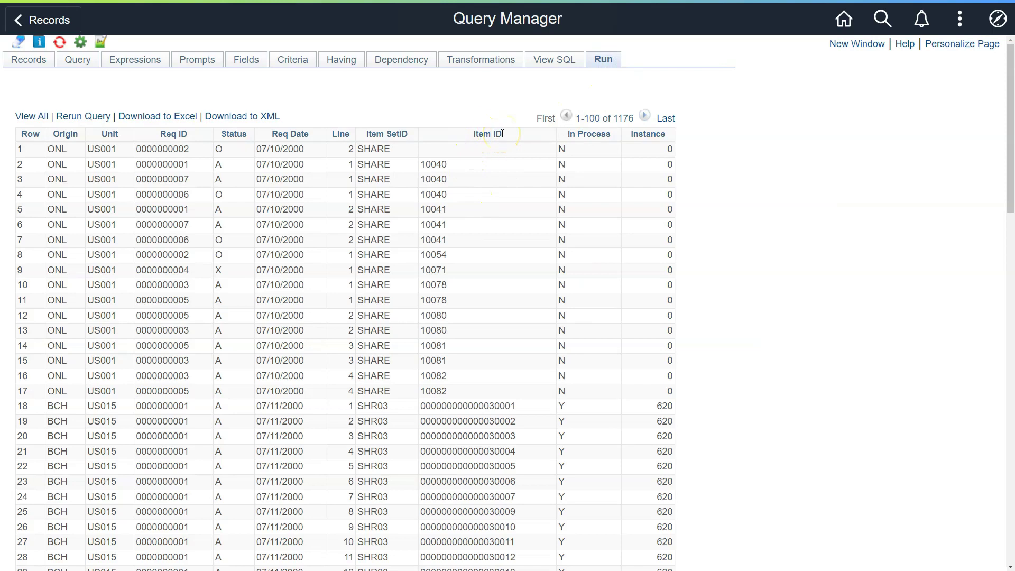
Step: Change the heading of B.PROCESS_INSTANCE - Process Instance to RFT Long and run the query
{"action": "left_click", "coordinate": [259, 62]}
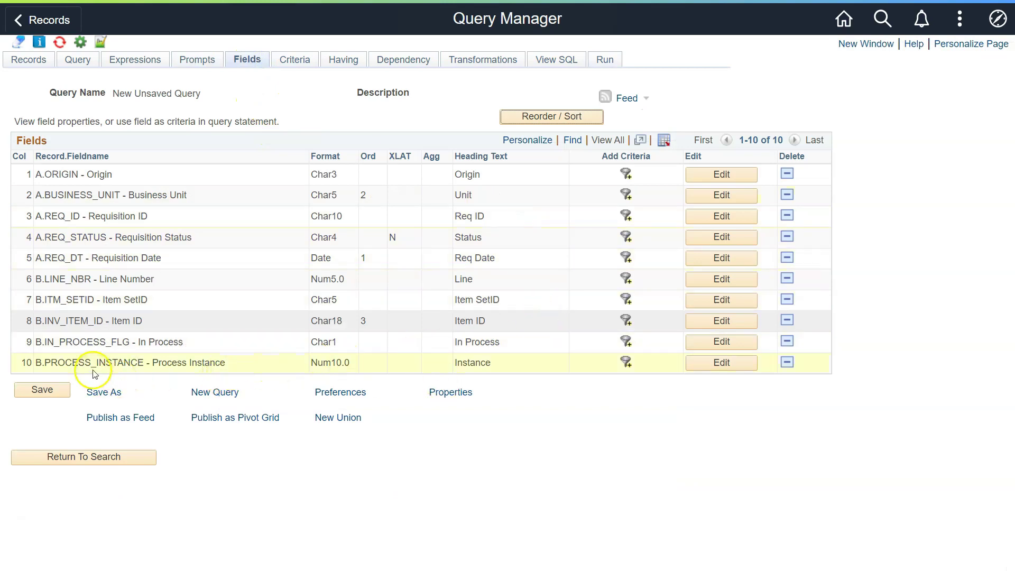
{"action": "left_click", "coordinate": [719, 365]}
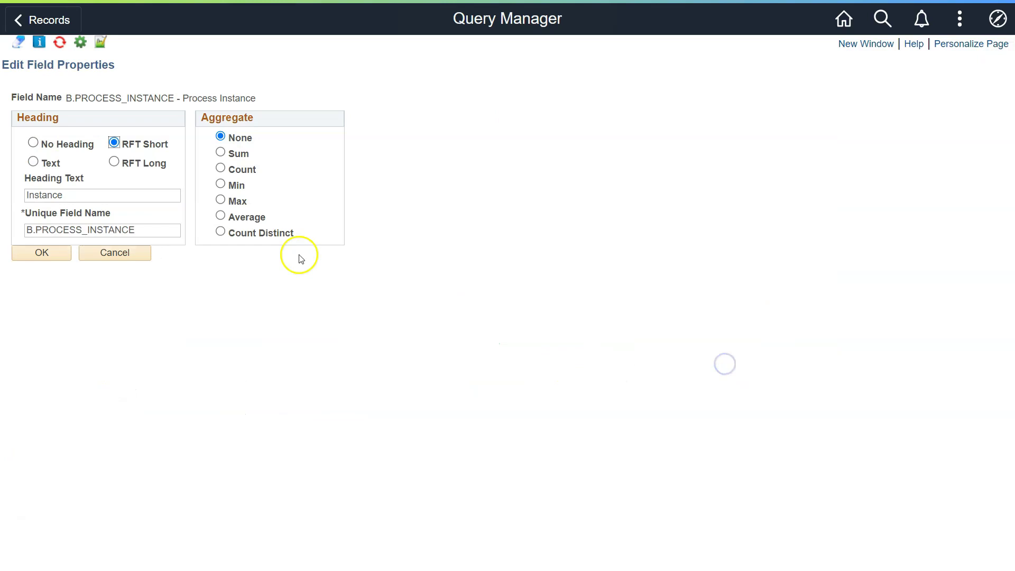
{"action": "left_click", "coordinate": [115, 163]}
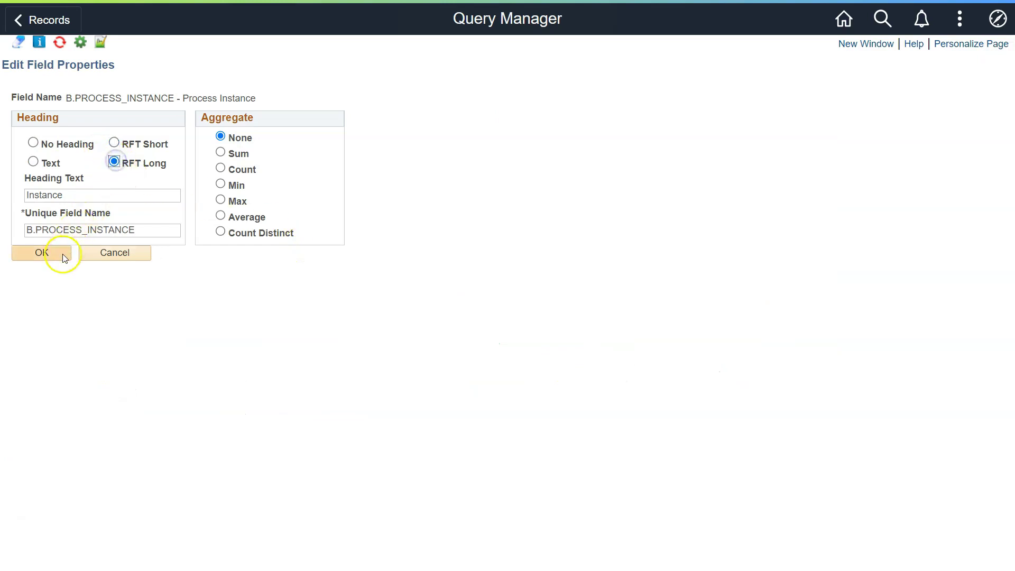
{"action": "left_click", "coordinate": [42, 253]}
{"action": "left_click_drag", "start_coordinate": [457, 362], "coordinate": [528, 363]}
{"action": "left_click", "coordinate": [615, 61]}
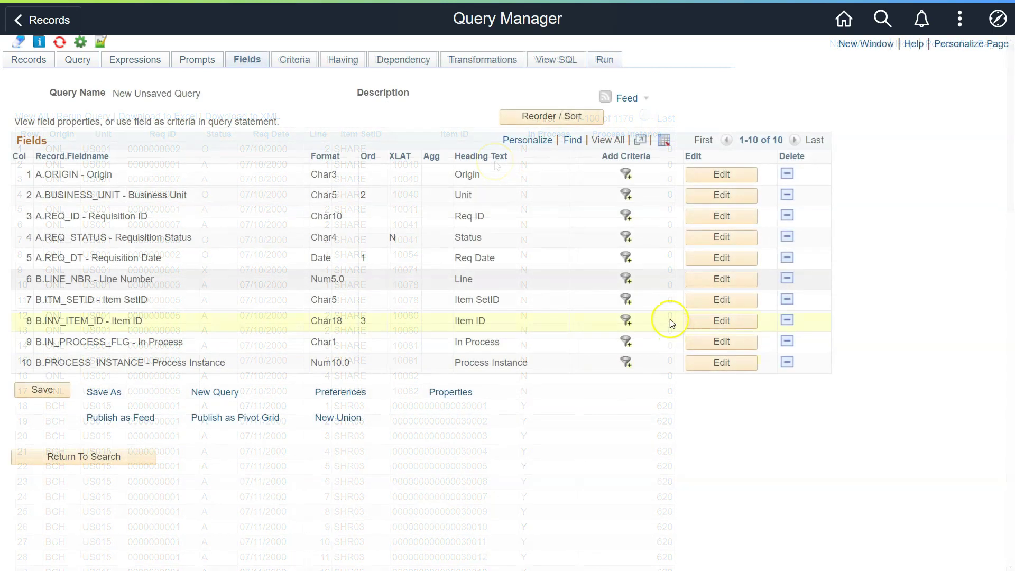
Step: Change the heading of A.REQ_STATUS - Requisition Status to RFT Long in its field properties
{"action": "double_click", "coordinate": [468, 237]}
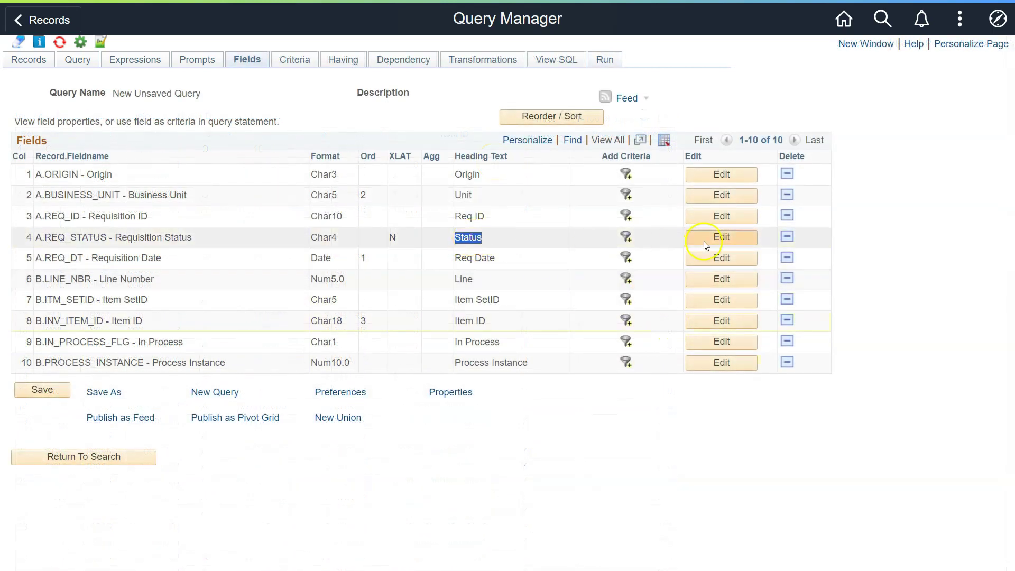
{"action": "left_click", "coordinate": [706, 240]}
{"action": "left_click", "coordinate": [116, 163]}
{"action": "left_click", "coordinate": [42, 319]}
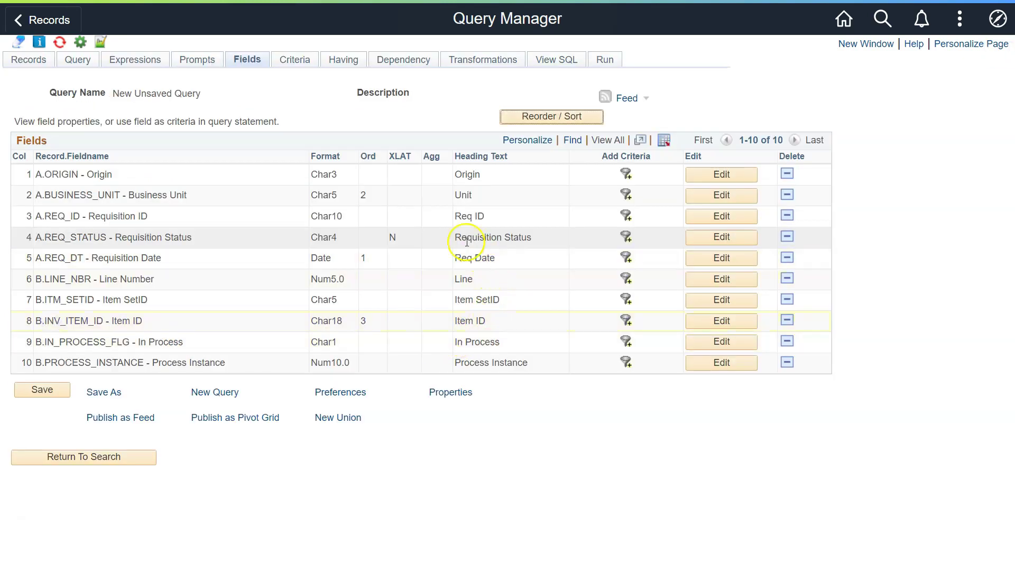
{"action": "left_click_drag", "start_coordinate": [456, 237], "coordinate": [534, 242]}
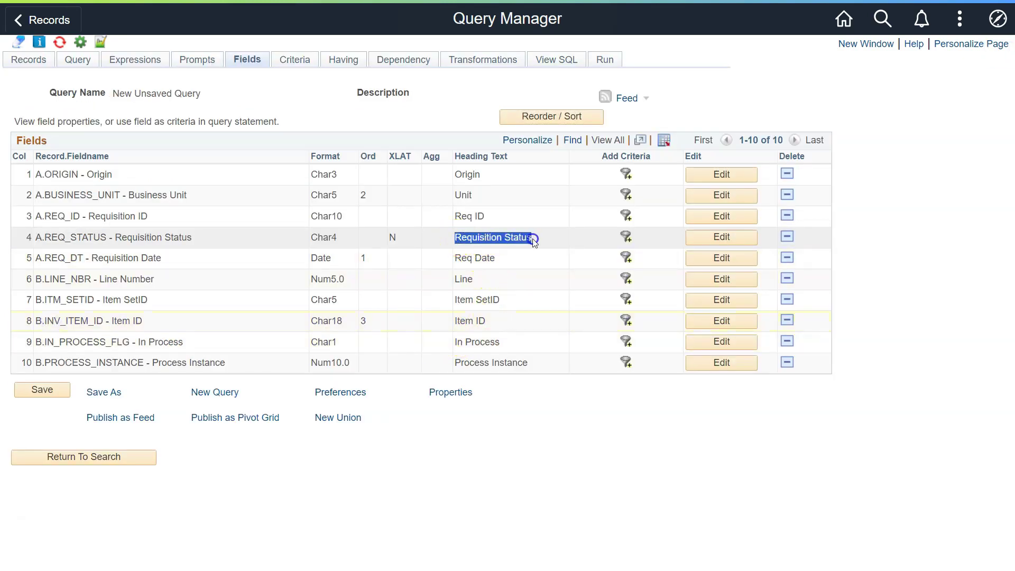
{"action": "left_click", "coordinate": [532, 259]}
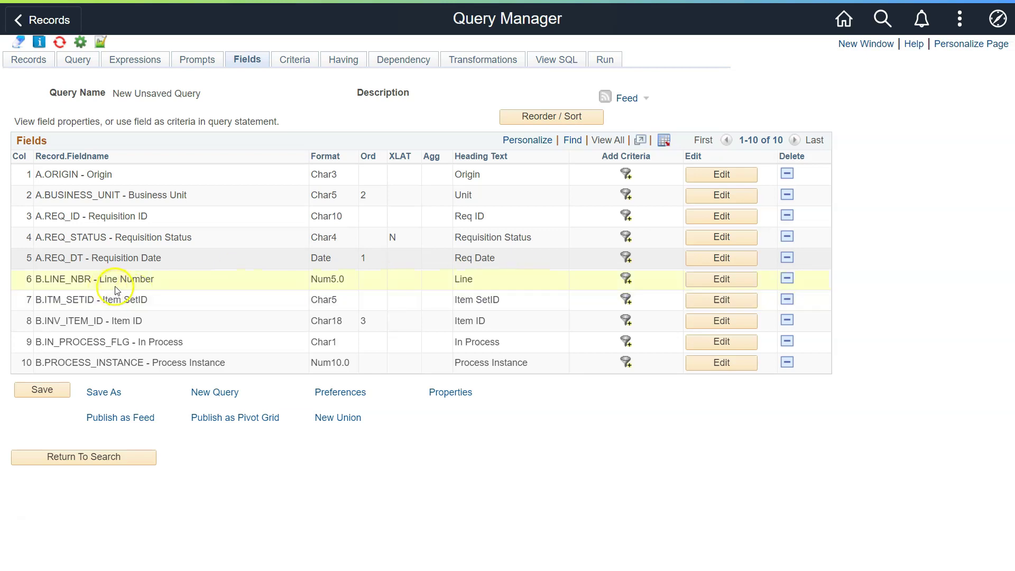
Step: Change the heading of B.LINE_NBR - Line Number to RFT Long in its field properties and run the query
{"action": "left_click_drag", "start_coordinate": [98, 279], "coordinate": [156, 279]}
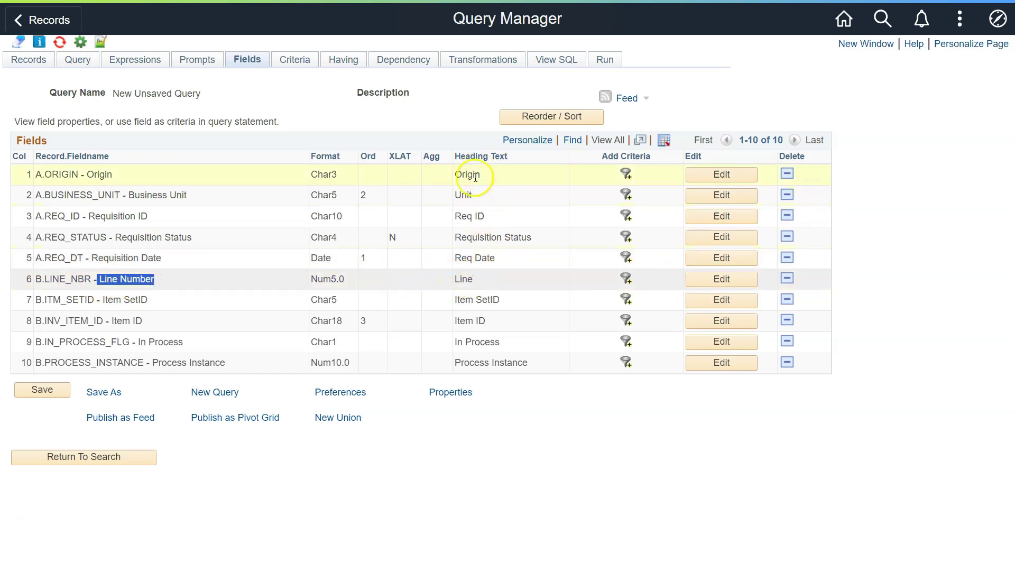
{"action": "double_click", "coordinate": [463, 280]}
{"action": "left_click", "coordinate": [745, 279]}
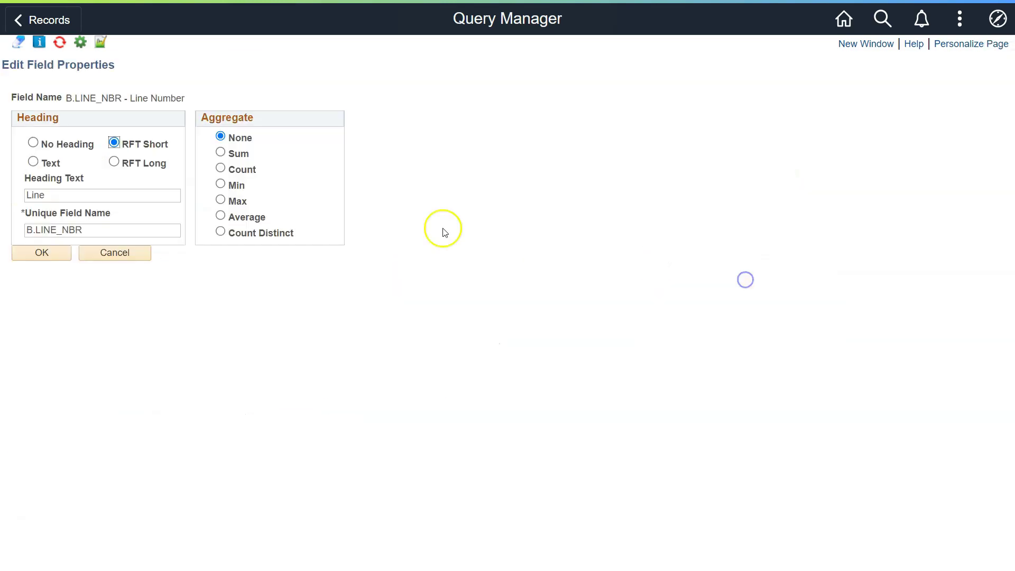
{"action": "left_click", "coordinate": [115, 162]}
{"action": "left_click", "coordinate": [47, 254]}
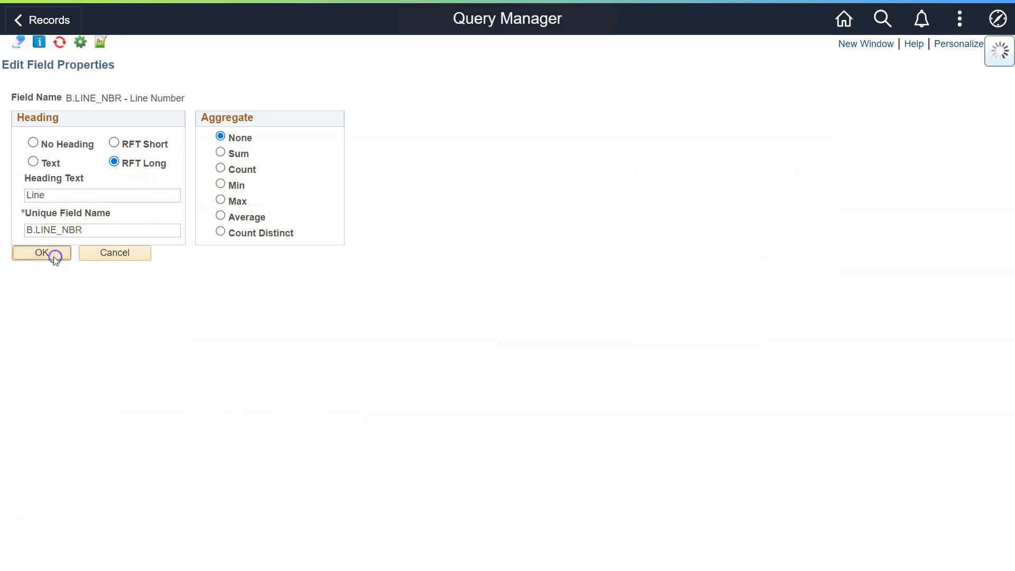
{"action": "left_click_drag", "start_coordinate": [461, 280], "coordinate": [520, 283]}
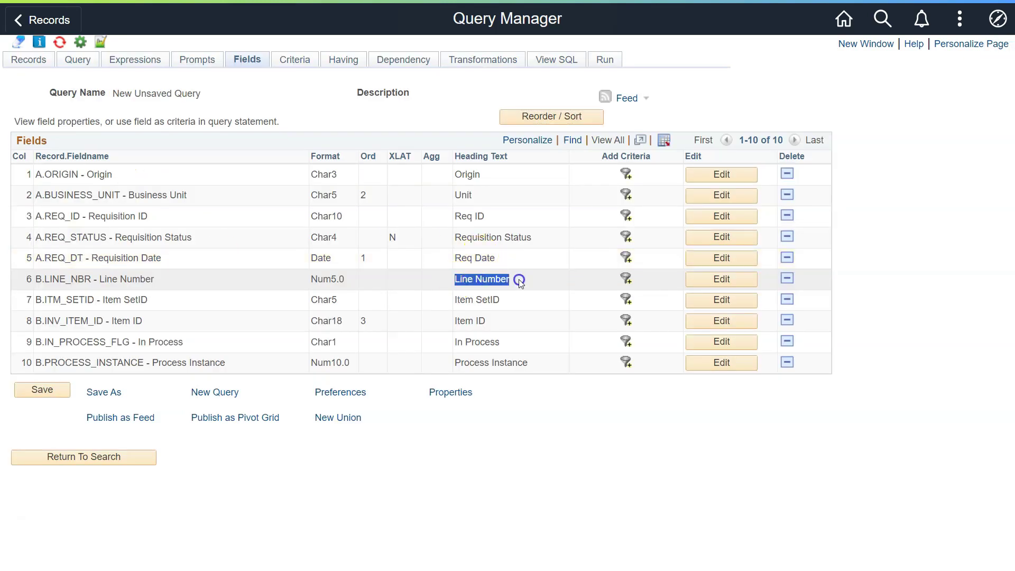
{"action": "left_click", "coordinate": [528, 277]}
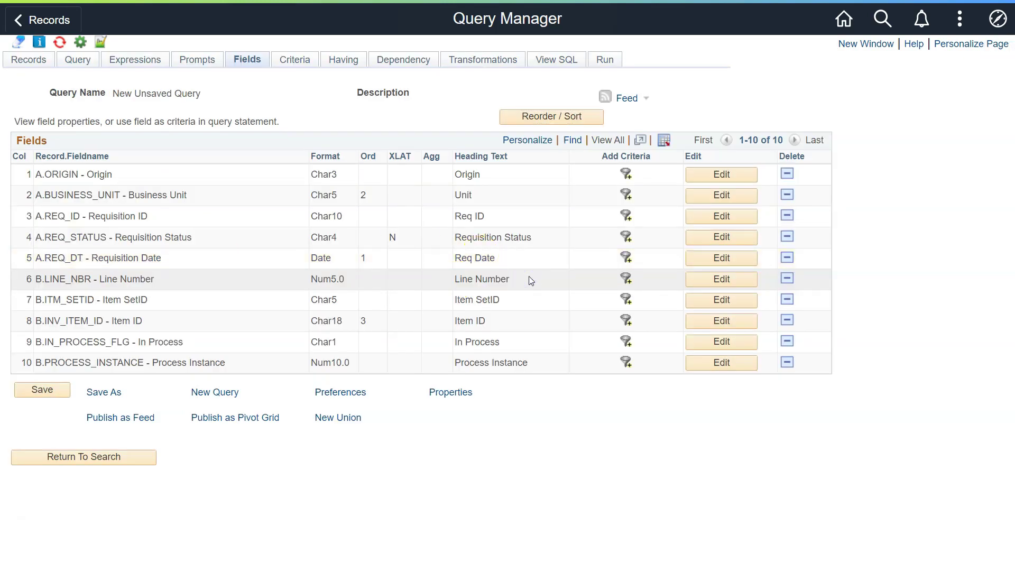
{"action": "left_click", "coordinate": [604, 59]}
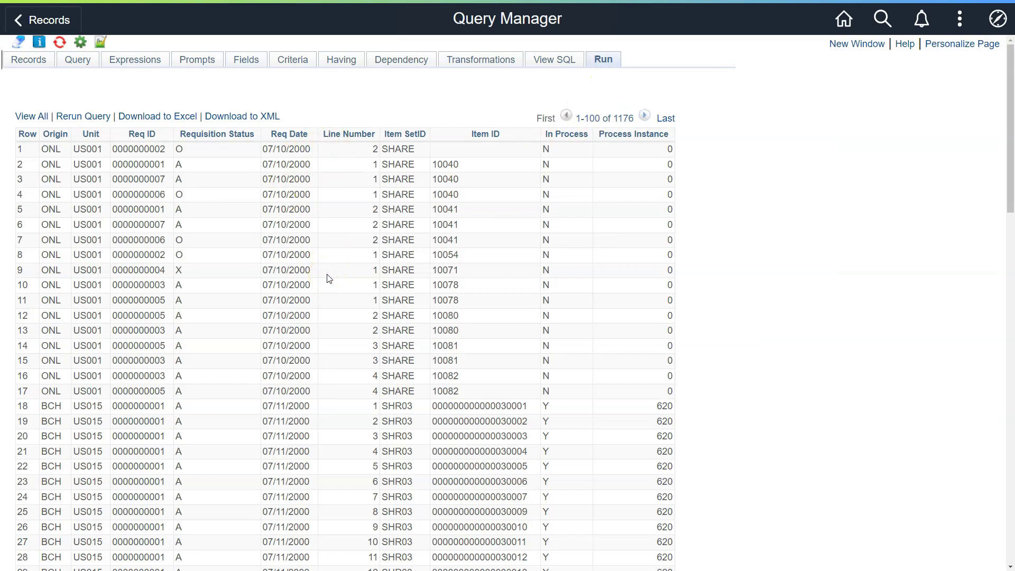
Step: Give B.LINE_NBR - Line Number a Text heading reading "Req line number" and run the query to check the column heading
{"action": "left_click", "coordinate": [252, 65]}
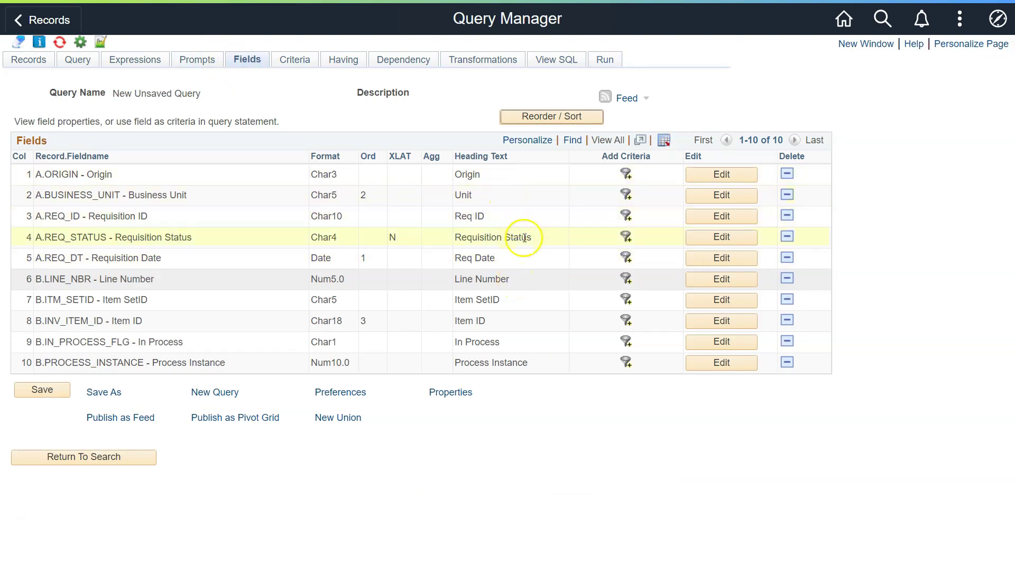
{"action": "left_click", "coordinate": [709, 284]}
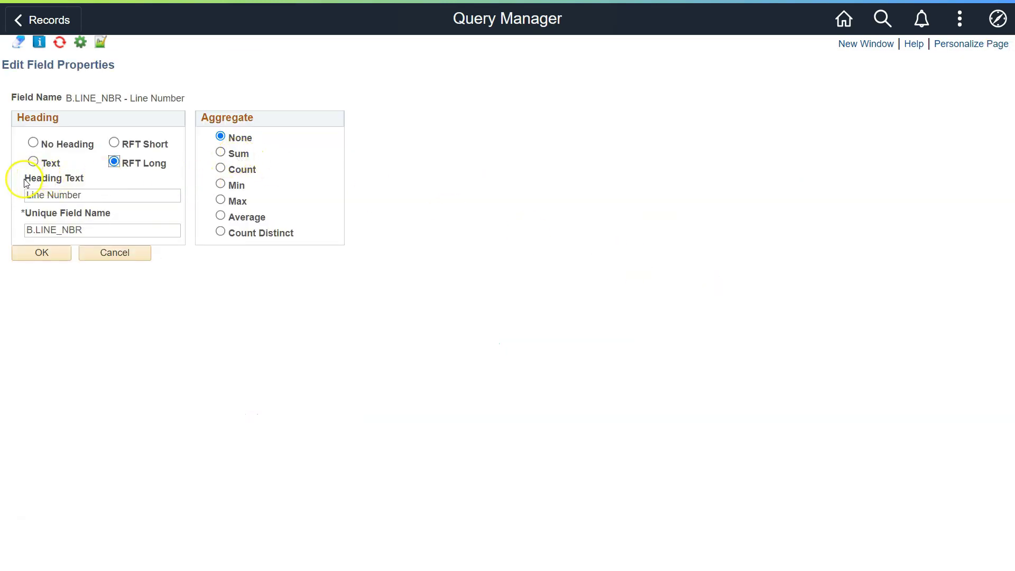
{"action": "left_click", "coordinate": [90, 196]}
{"action": "left_click", "coordinate": [33, 162]}
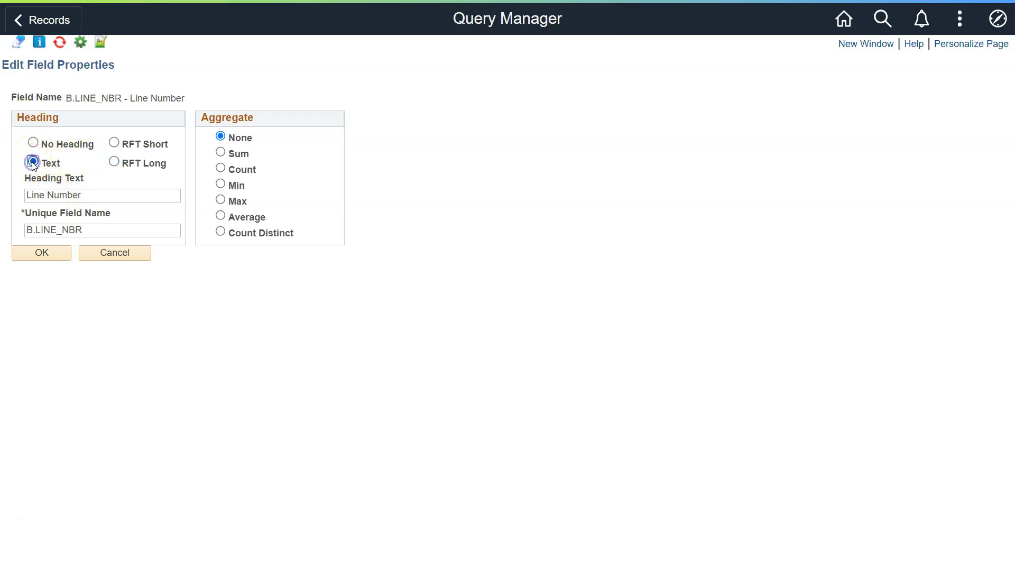
{"action": "left_click", "coordinate": [90, 196]}
{"action": "triple_click", "coordinate": [84, 191]}
{"action": "key", "text": "BackSpace"}
{"action": "left_click", "coordinate": [44, 252]}
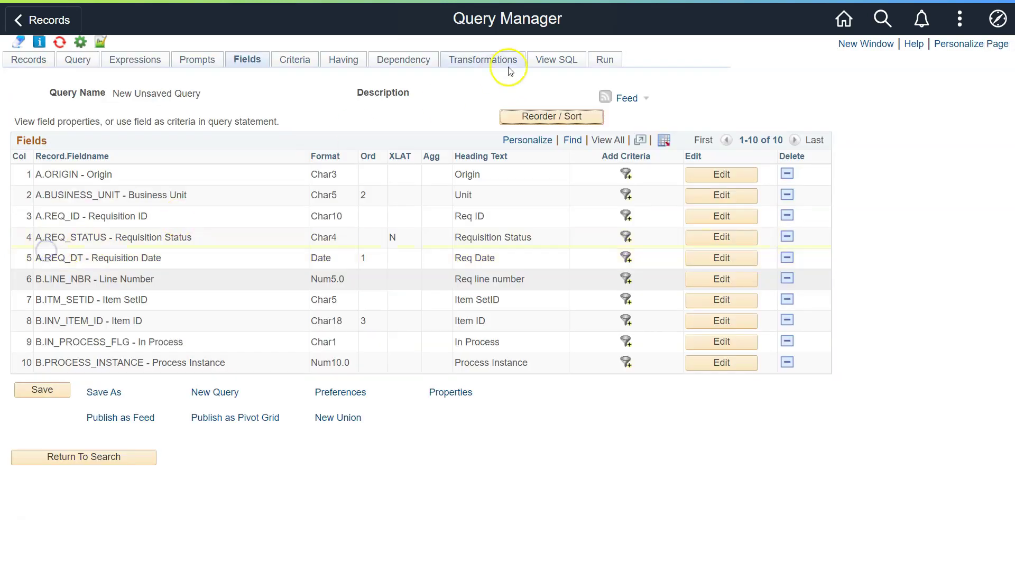
{"action": "left_click", "coordinate": [608, 61]}
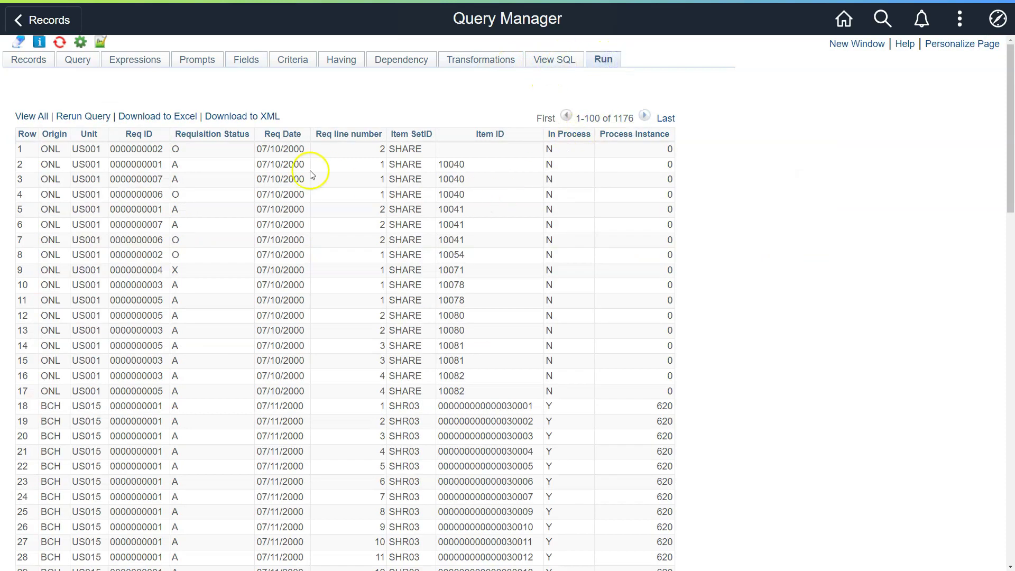
{"action": "left_click_drag", "start_coordinate": [315, 133], "coordinate": [376, 133]}
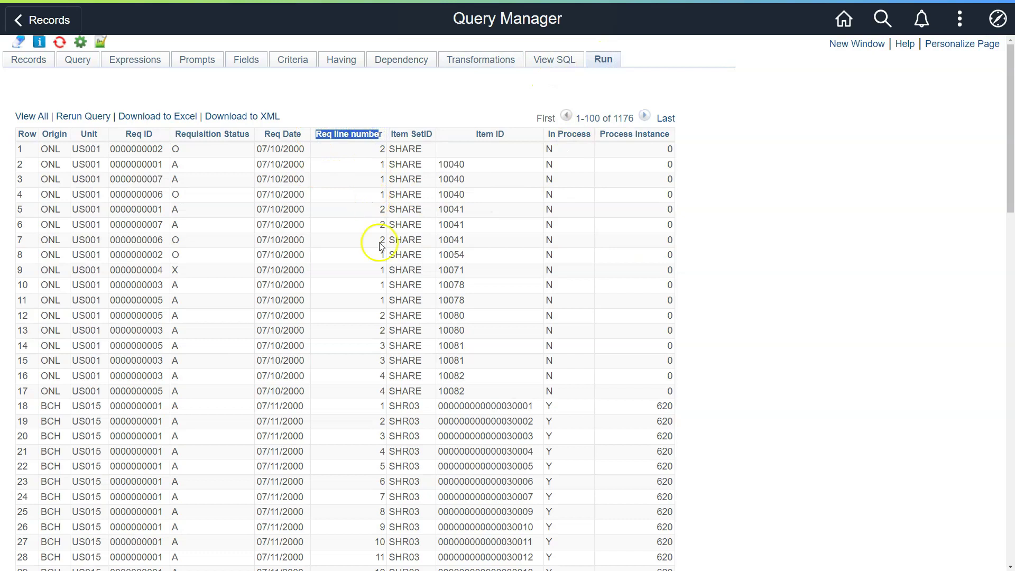
{"action": "left_click", "coordinate": [373, 220]}
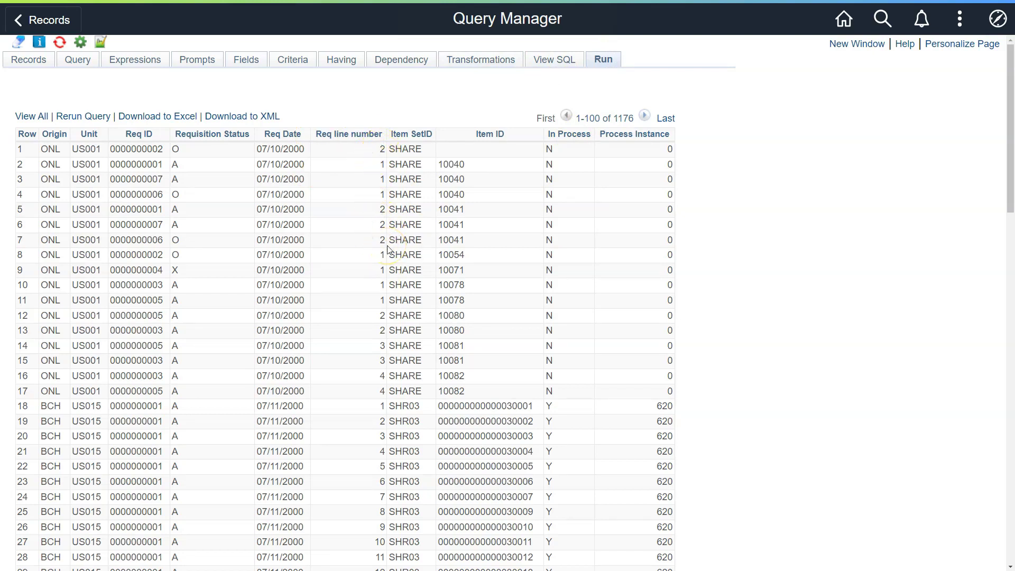
Step: Run the query again and examine the codes in the Requisition Status column of the results
{"action": "left_click", "coordinate": [246, 60]}
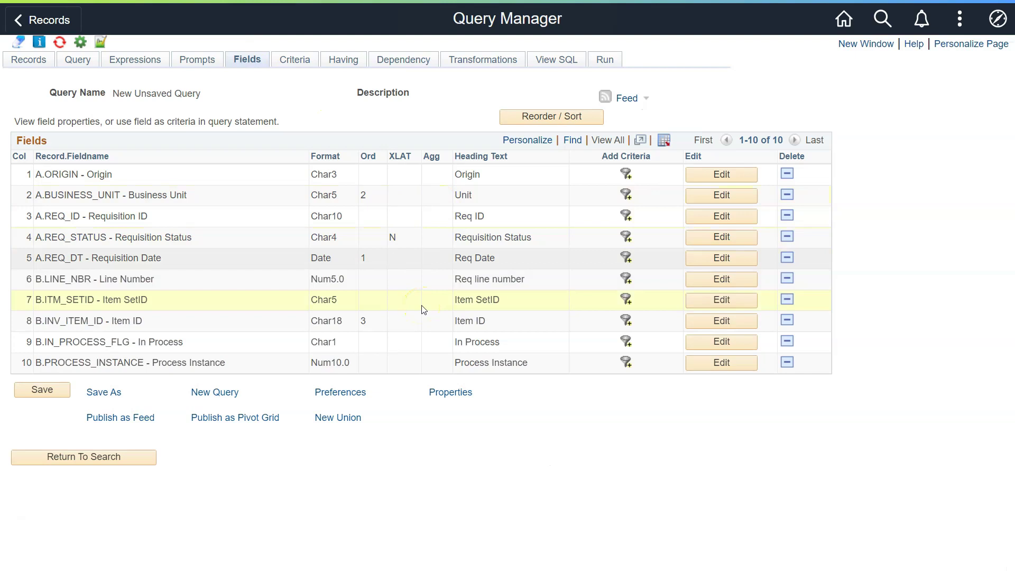
{"action": "left_click", "coordinate": [605, 62]}
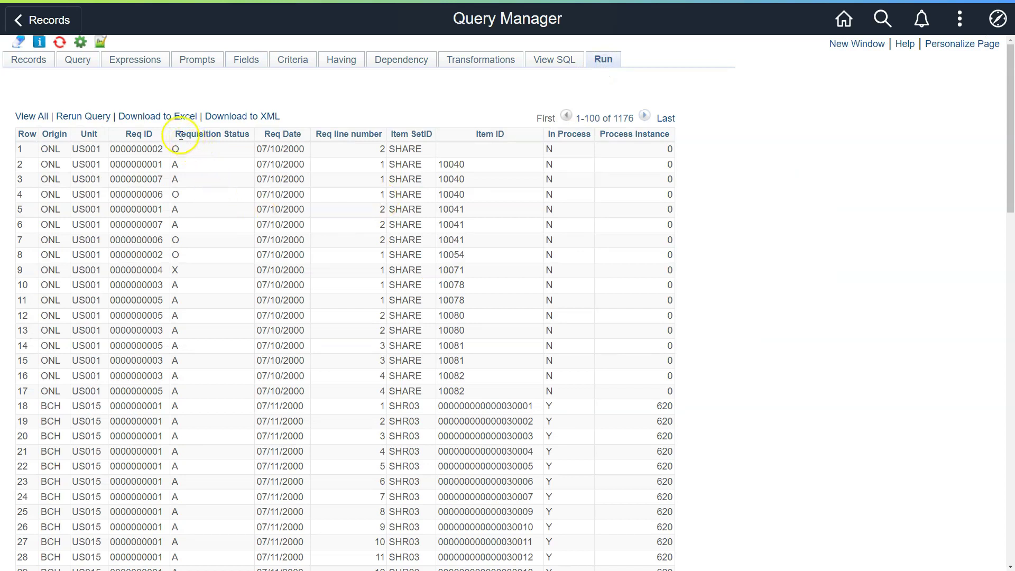
{"action": "left_click", "coordinate": [198, 174]}
{"action": "left_click", "coordinate": [175, 149]}
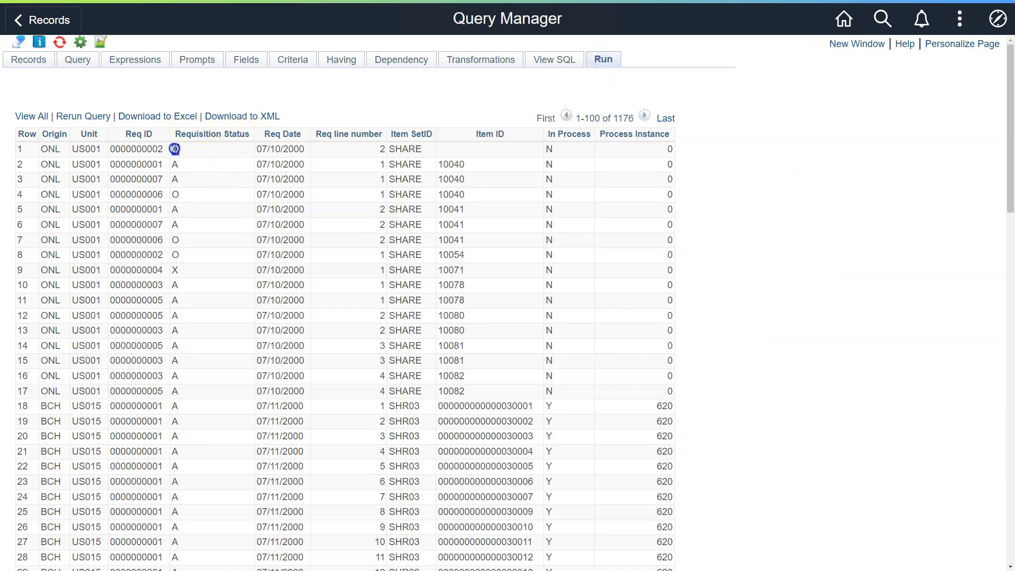
{"action": "left_click", "coordinate": [175, 164]}
{"action": "left_click", "coordinate": [175, 270]}
{"action": "scroll", "coordinate": [196, 404], "scroll_direction": "down", "scroll_amount": 5}
{"action": "scroll", "coordinate": [196, 405], "scroll_direction": "up", "scroll_amount": 5}
Step: Compare the field properties of A.REQ_STATUS and A.BUSINESS_UNIT for translate value options, and examine the XLAT column in the field list
{"action": "left_click", "coordinate": [252, 65]}
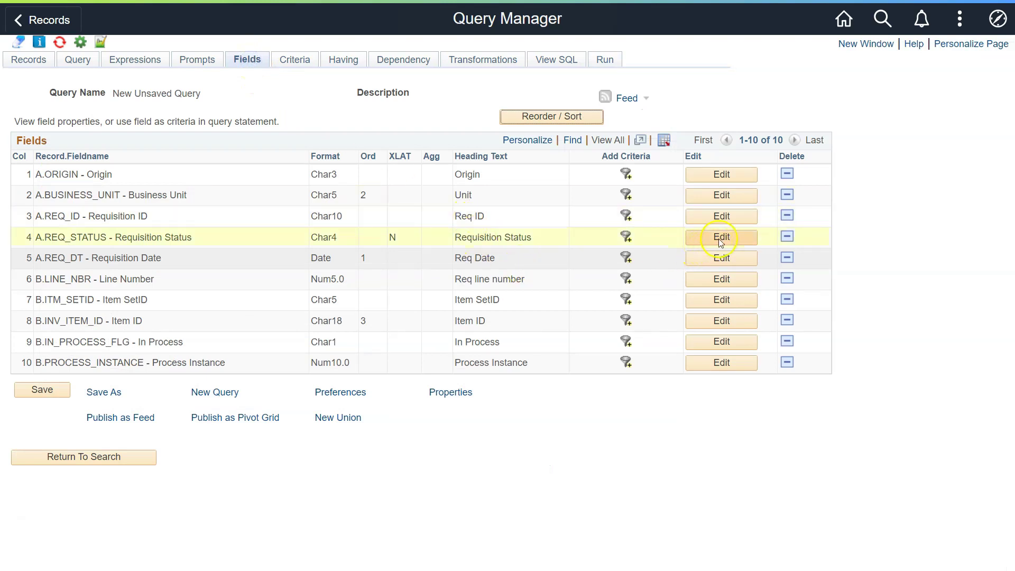
{"action": "left_click", "coordinate": [719, 239]}
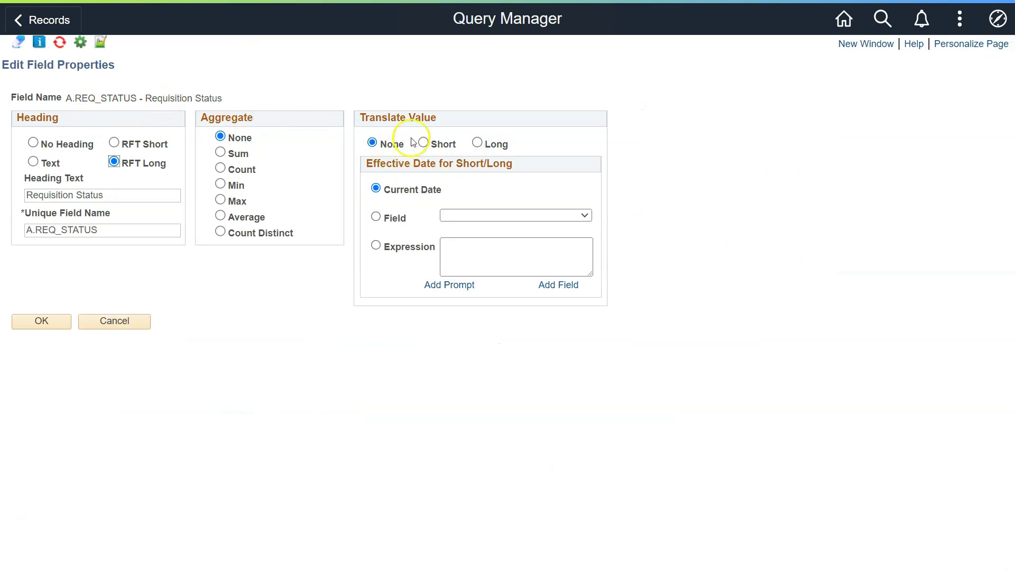
{"action": "left_click_drag", "start_coordinate": [369, 117], "coordinate": [435, 116]}
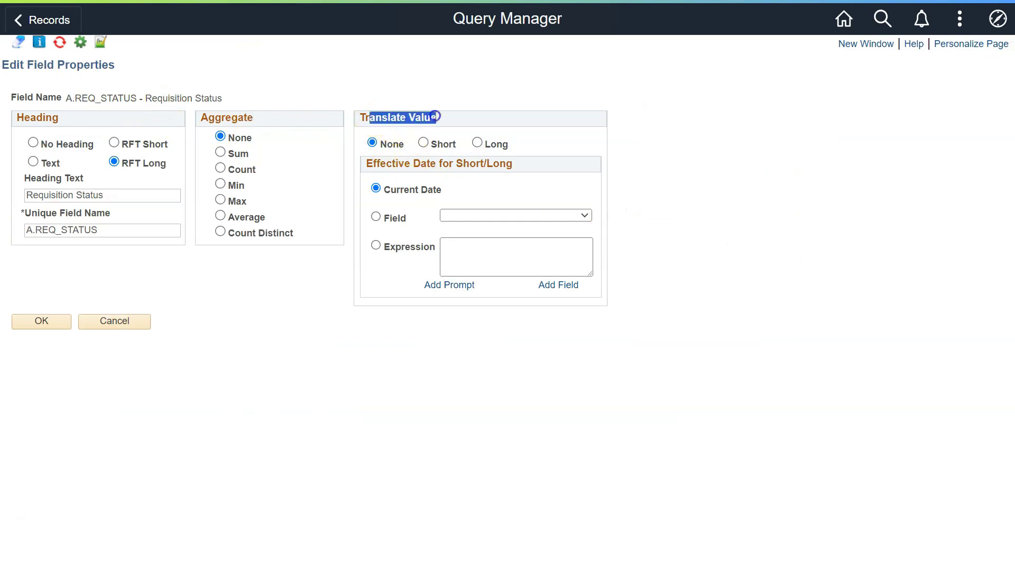
{"action": "left_click", "coordinate": [435, 341]}
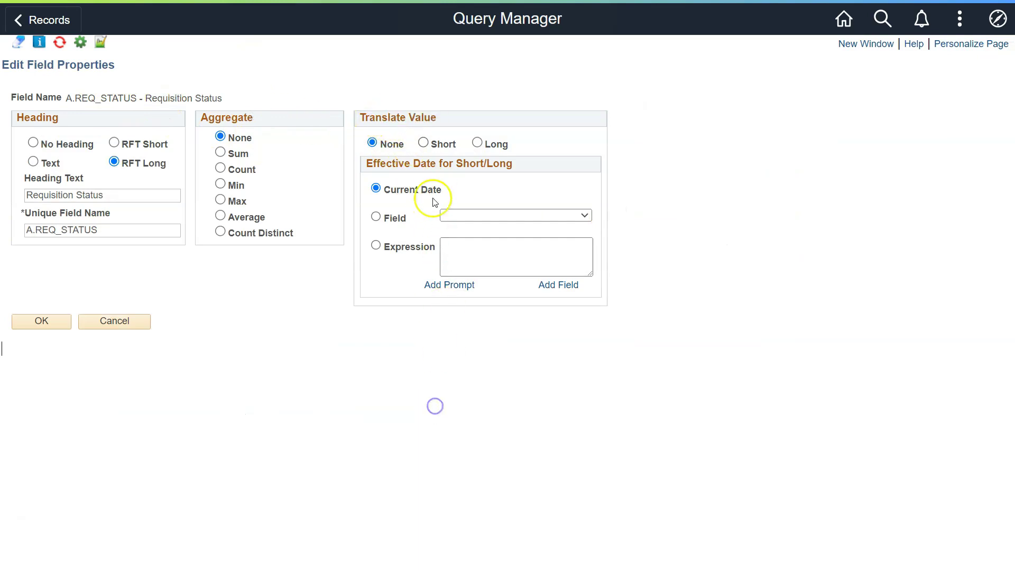
{"action": "left_click", "coordinate": [116, 322]}
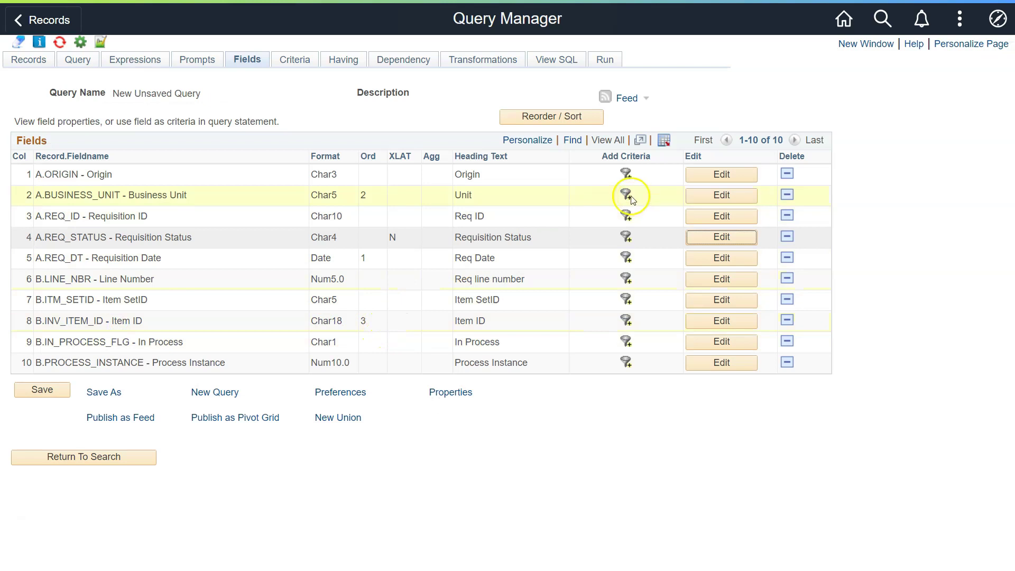
{"action": "left_click", "coordinate": [718, 196]}
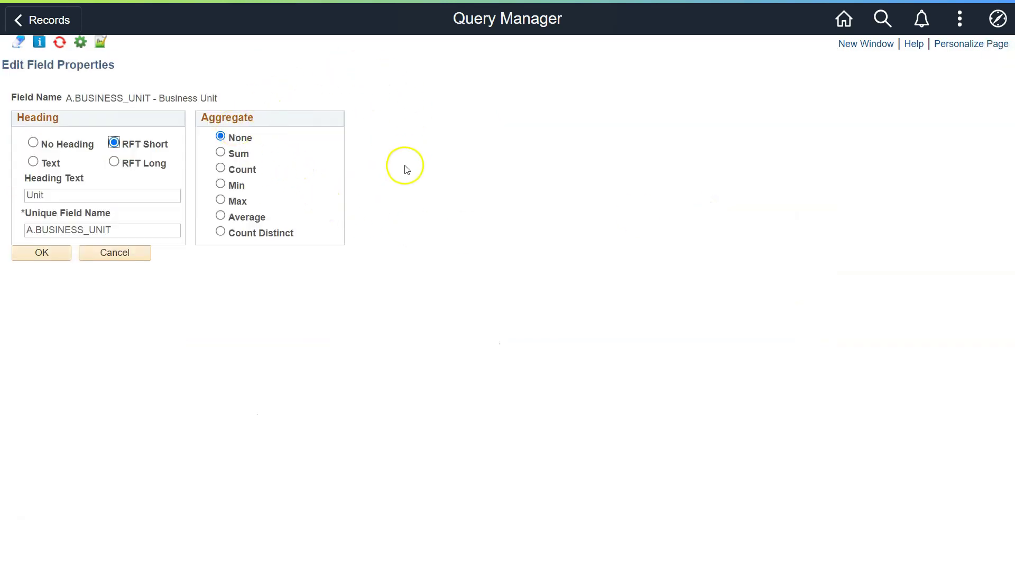
{"action": "left_click", "coordinate": [115, 253]}
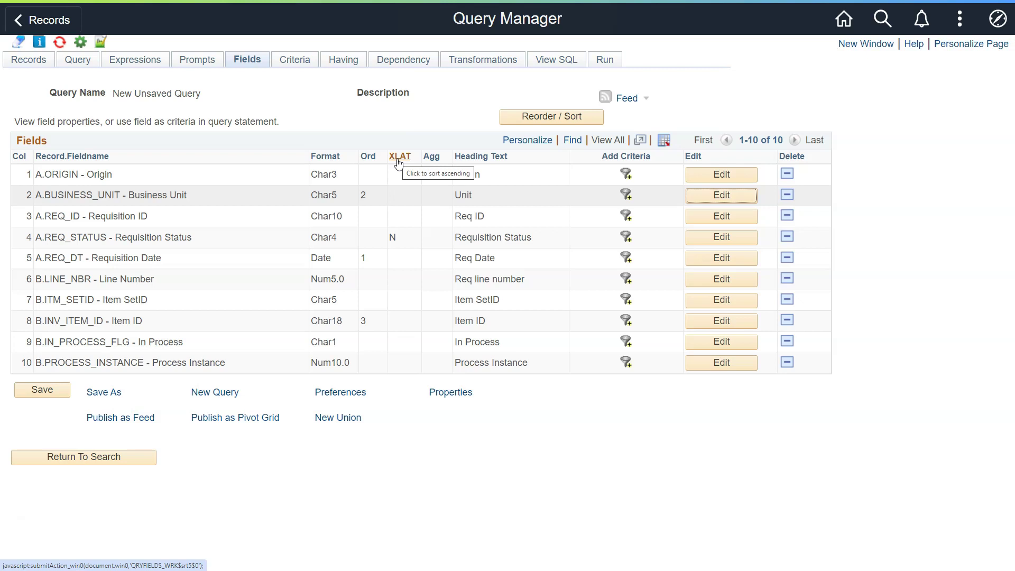
{"action": "double_click", "coordinate": [48, 238]}
{"action": "left_click", "coordinate": [394, 238]}
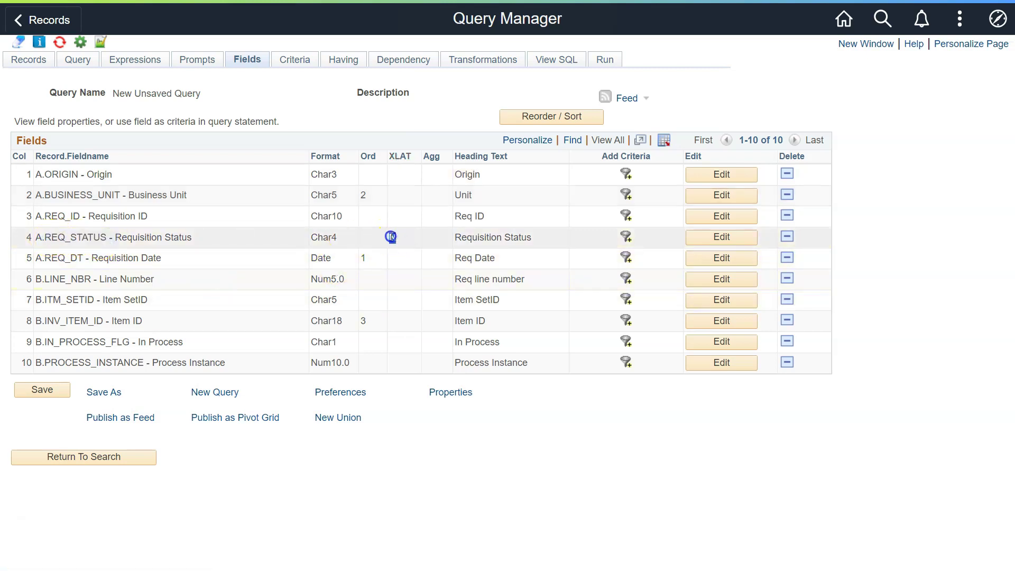
{"action": "double_click", "coordinate": [392, 238]}
{"action": "left_click", "coordinate": [402, 242]}
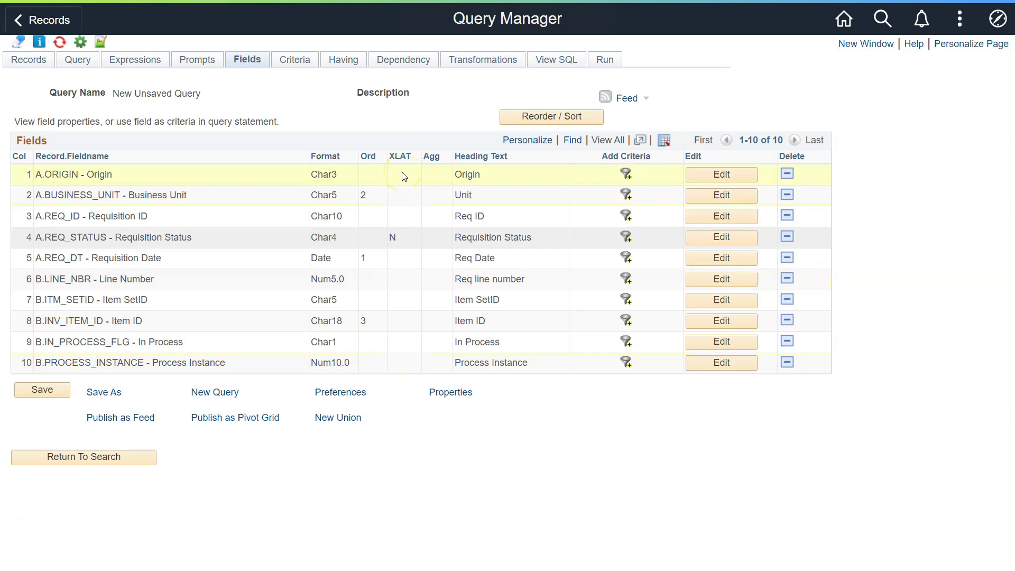
{"action": "left_click", "coordinate": [399, 238]}
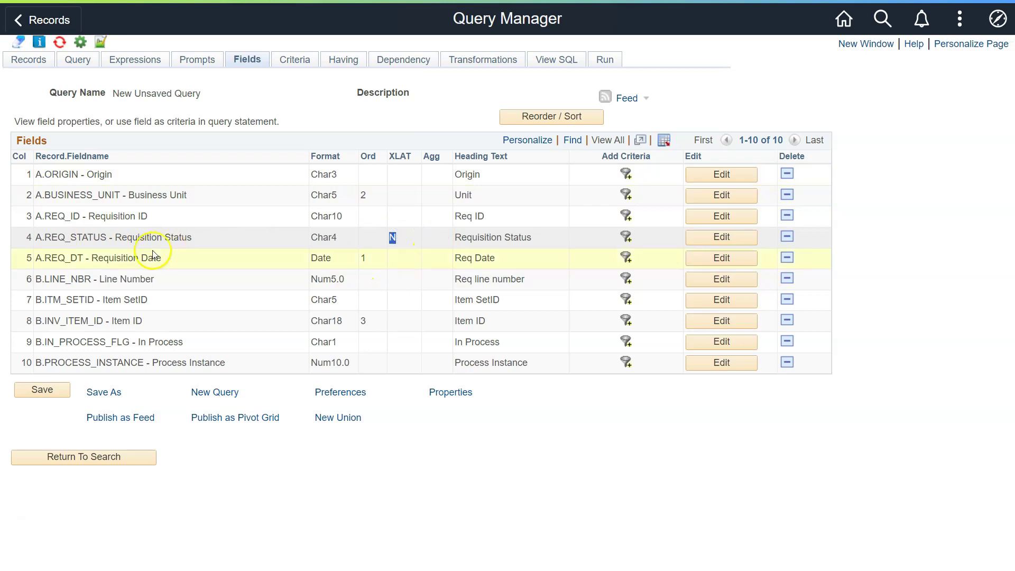
{"action": "left_click", "coordinate": [408, 241]}
Step: Set the translate value of A.REQ_STATUS - Requisition Status to Short and run the query to review the status values
{"action": "left_click", "coordinate": [721, 239]}
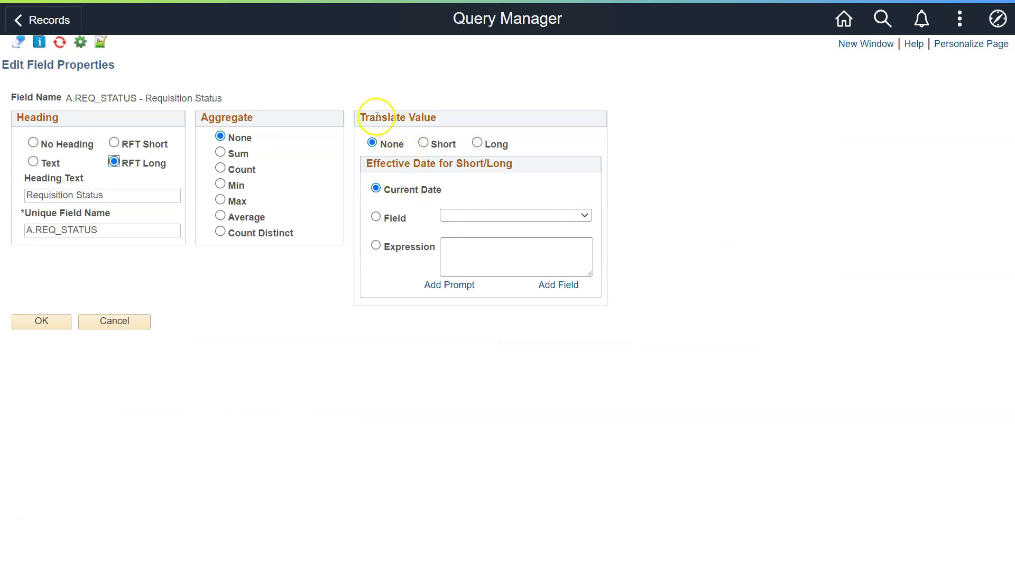
{"action": "left_click", "coordinate": [424, 144]}
{"action": "left_click", "coordinate": [63, 321]}
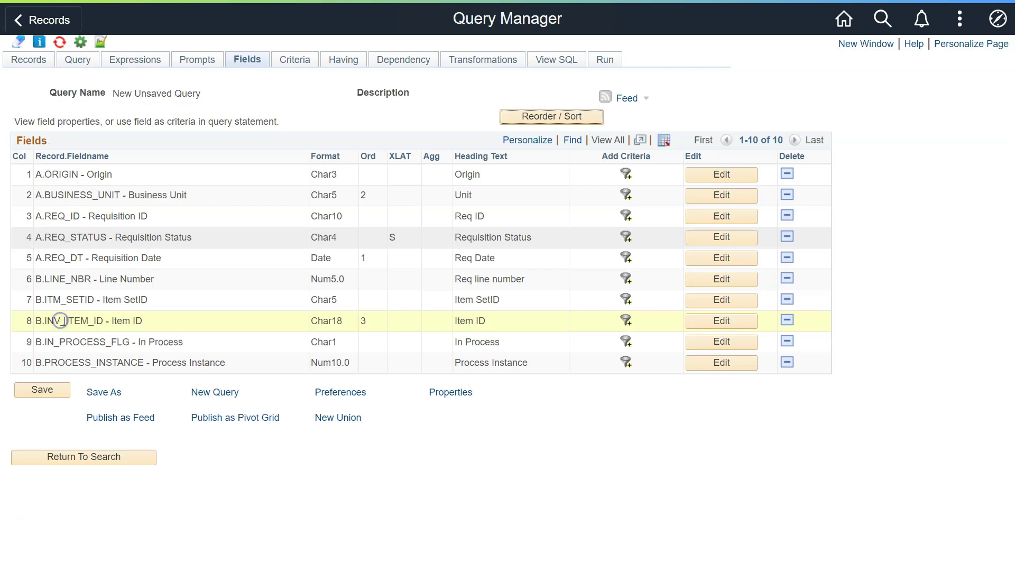
{"action": "left_click", "coordinate": [391, 237]}
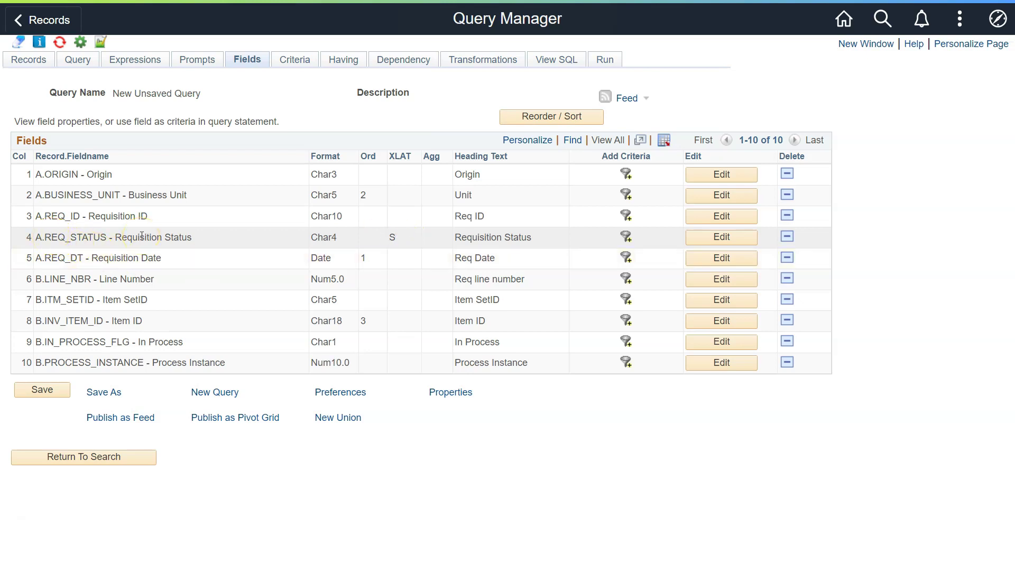
{"action": "left_click", "coordinate": [607, 61]}
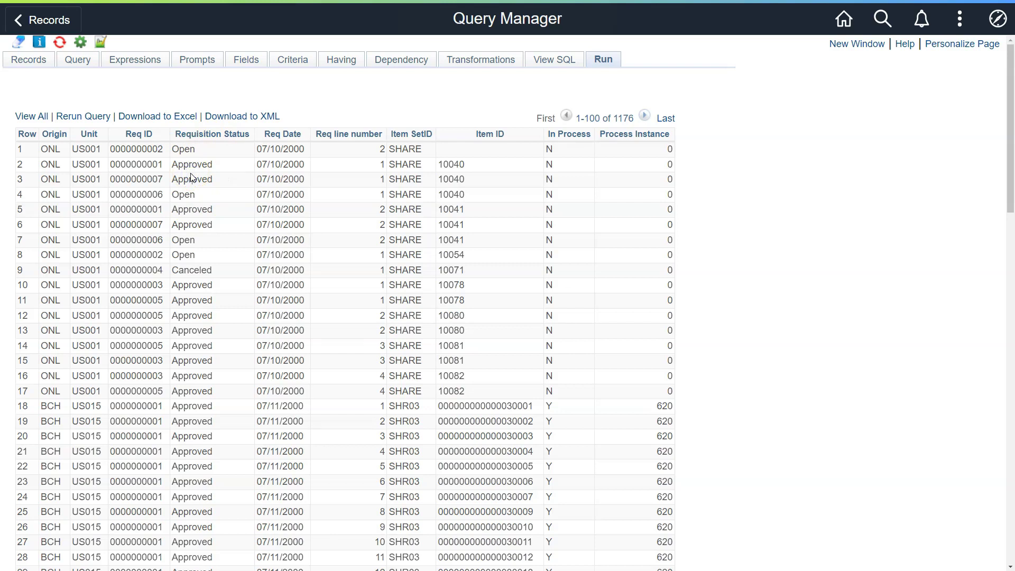
{"action": "scroll", "coordinate": [215, 215], "scroll_direction": "down", "scroll_amount": 5}
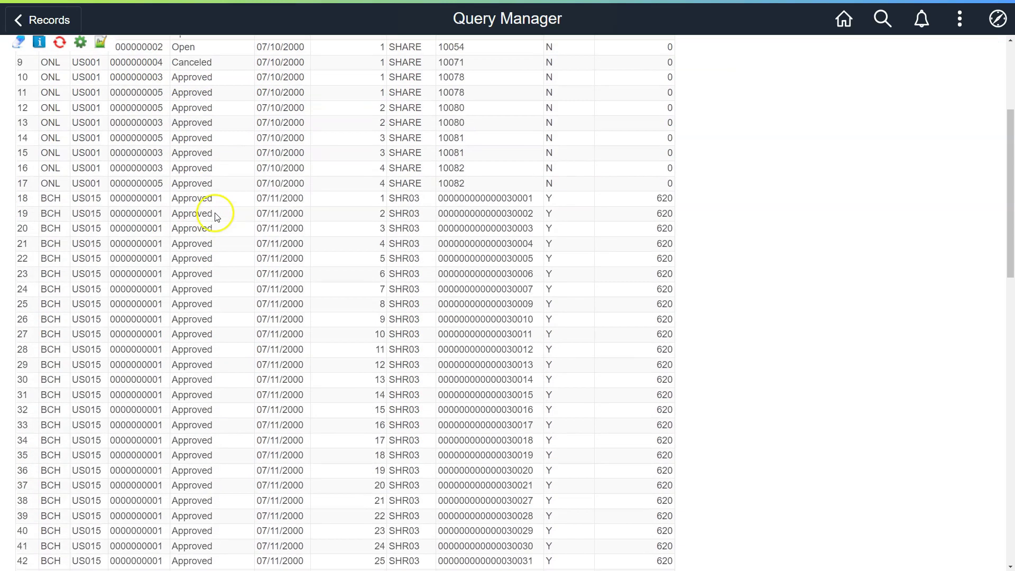
{"action": "scroll", "coordinate": [209, 247], "scroll_direction": "up", "scroll_amount": 5}
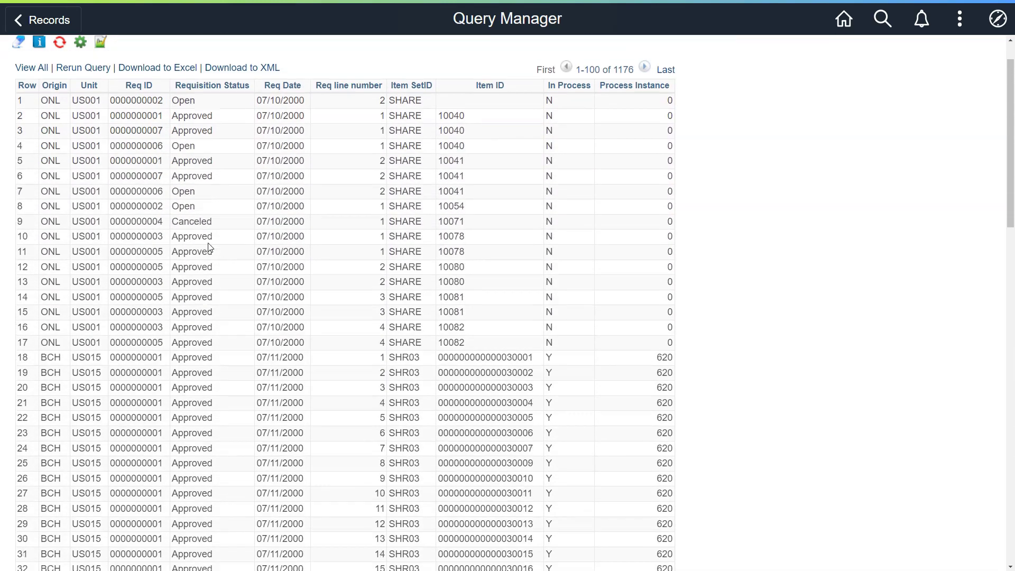
Step: Set the translate value of A.REQ_STATUS - Requisition Status to Long and check its XLAT entry in the field list
{"action": "left_click", "coordinate": [246, 60]}
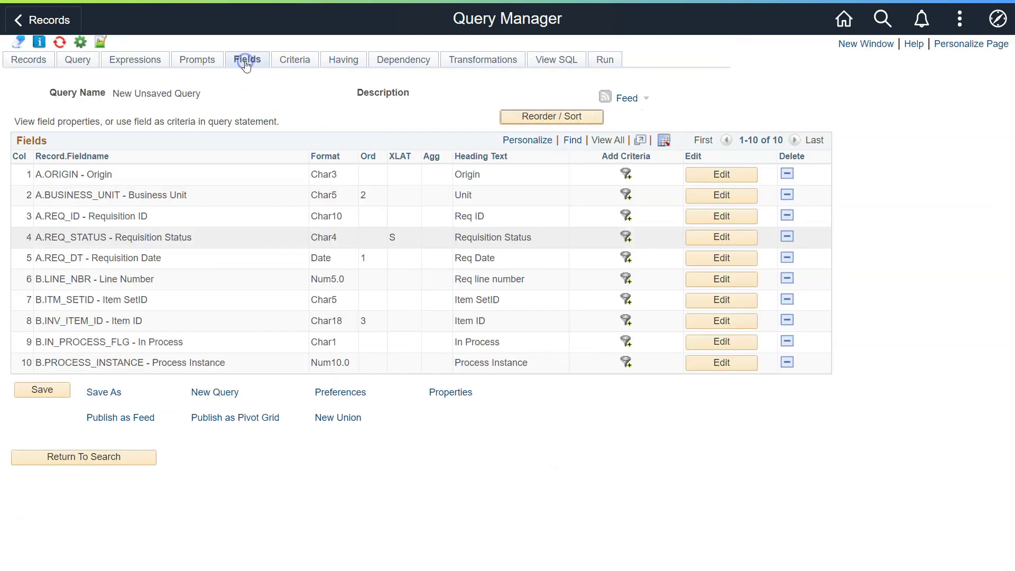
{"action": "left_click", "coordinate": [711, 237]}
{"action": "left_click", "coordinate": [477, 142]}
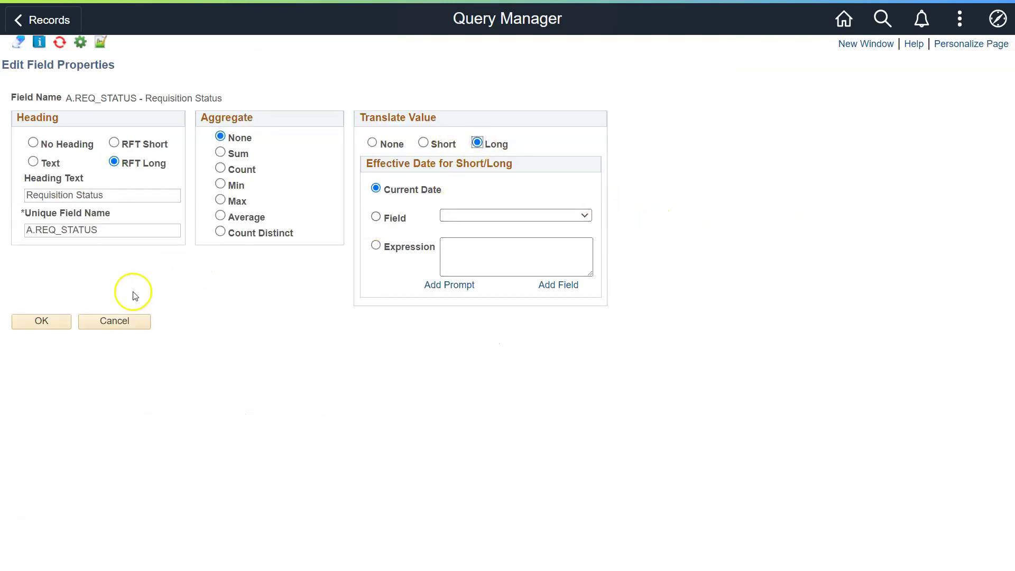
{"action": "left_click", "coordinate": [42, 321]}
{"action": "left_click", "coordinate": [402, 238]}
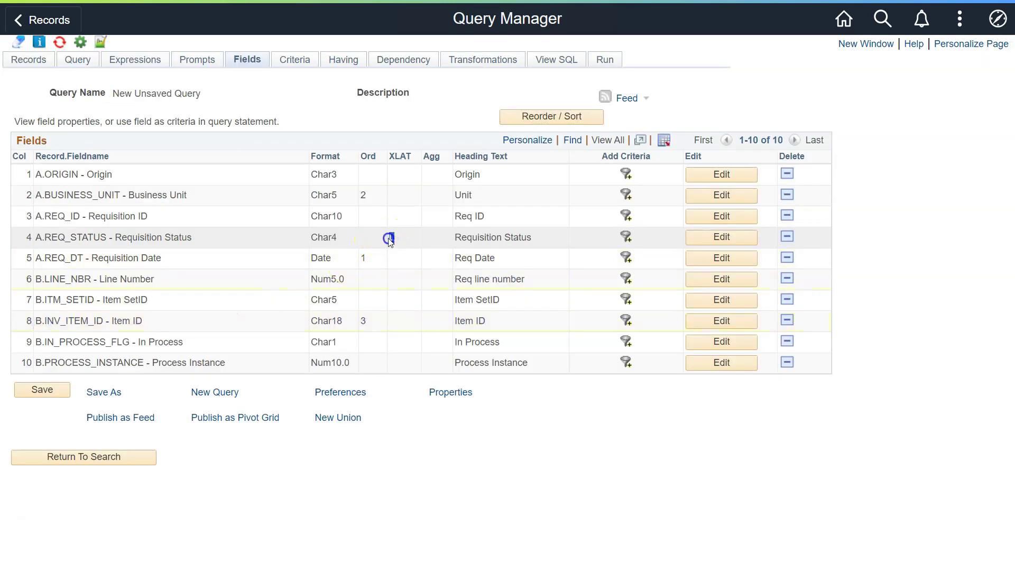
Step: Run the query and review the long translated values in the Requisition Status column
{"action": "left_click", "coordinate": [608, 60]}
{"action": "scroll", "coordinate": [240, 204], "scroll_direction": "down", "scroll_amount": 8}
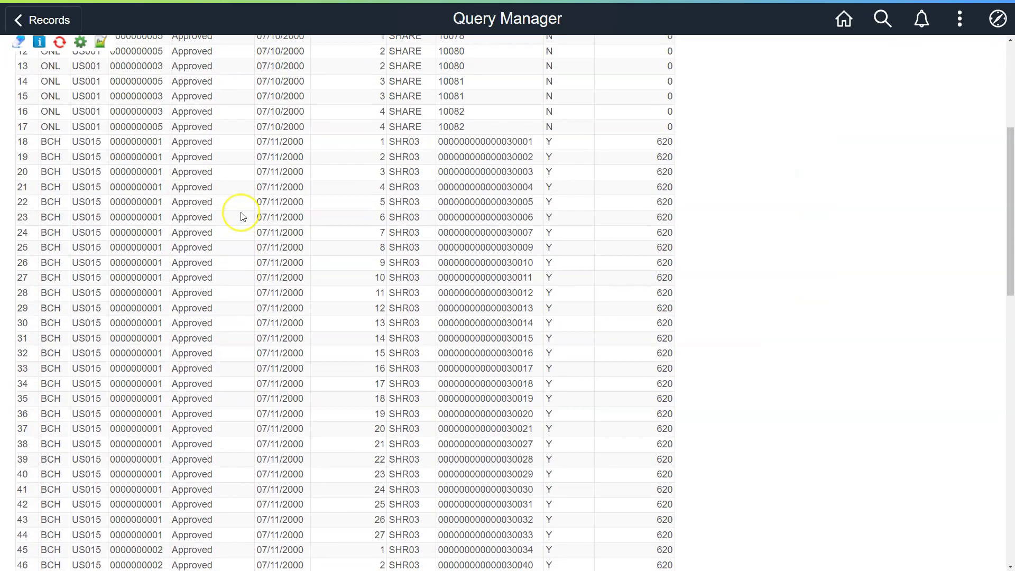
{"action": "scroll", "coordinate": [241, 215], "scroll_direction": "up", "scroll_amount": 10}
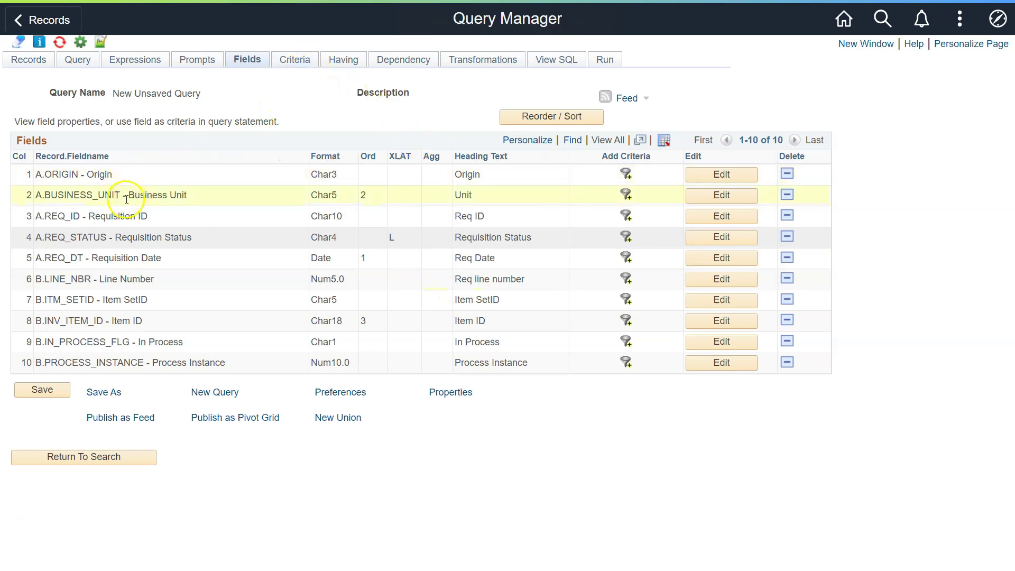
Step: Add a criterion requiring A.BUSINESS_UNIT - Business Unit to be equal to the constant US001
{"action": "left_click", "coordinate": [298, 63]}
{"action": "left_click", "coordinate": [85, 116]}
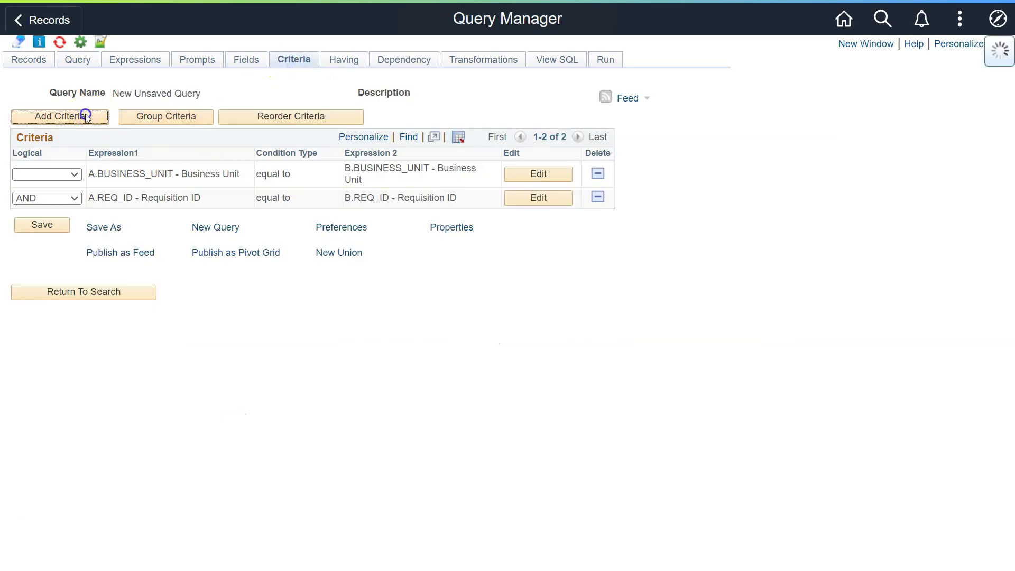
{"action": "left_click", "coordinate": [171, 148]}
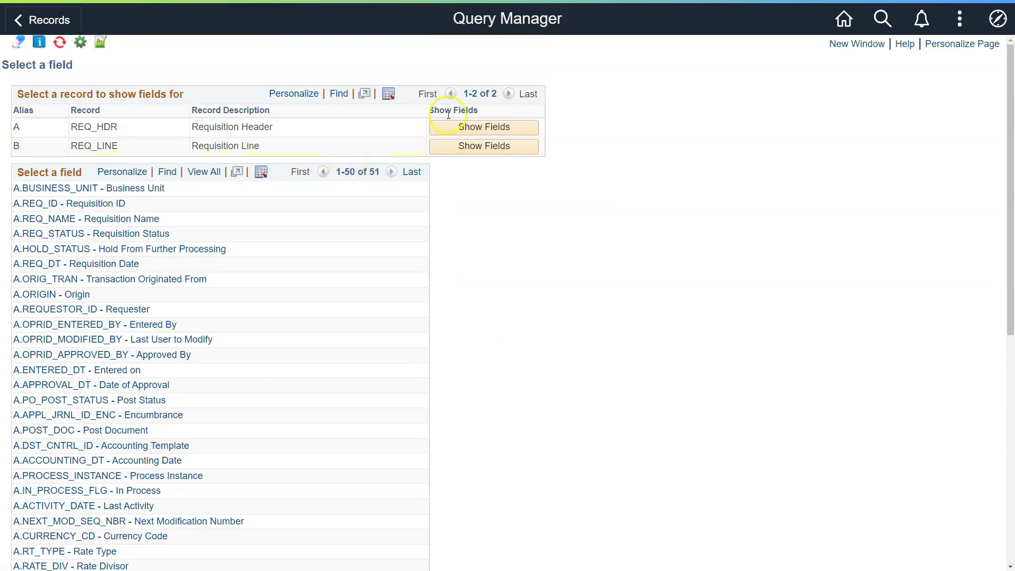
{"action": "left_click", "coordinate": [87, 192]}
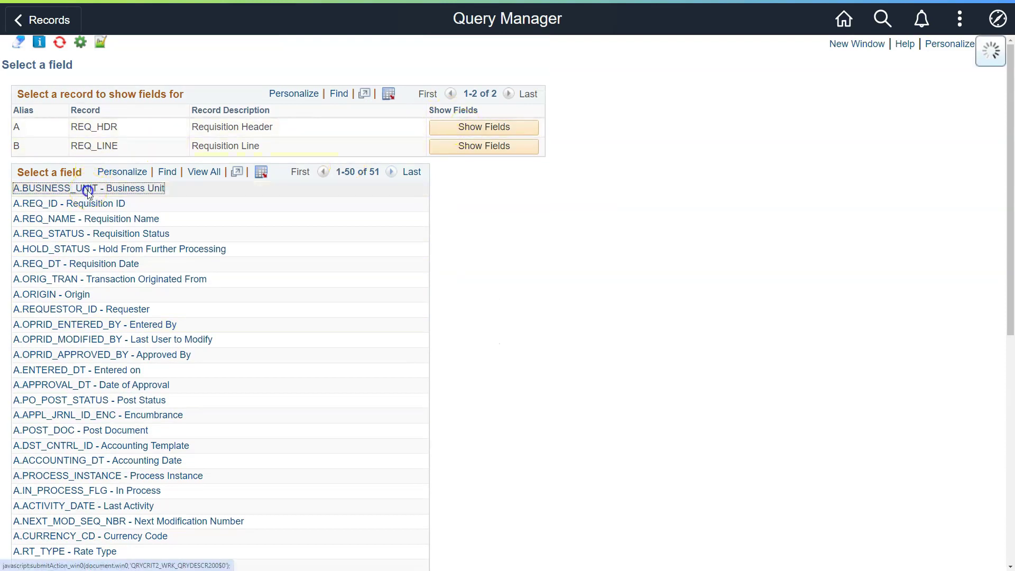
{"action": "left_click", "coordinate": [309, 258]}
{"action": "type", "text": "US001"}
{"action": "key", "text": "Return"}
{"action": "left_click", "coordinate": [289, 254]}
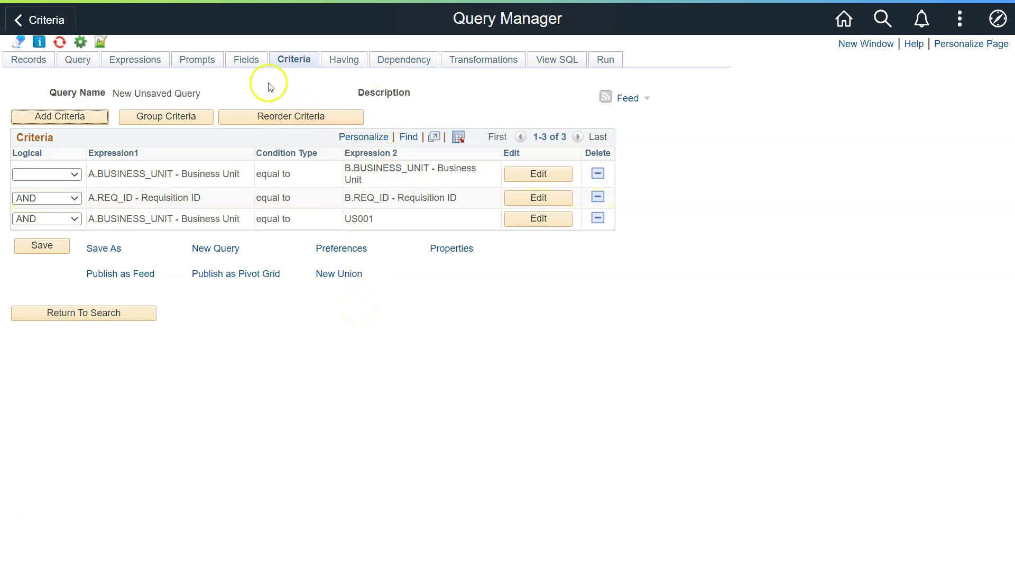
Step: Add a criterion from the field list requiring B.PROCESS_INSTANCE - Process Instance to be equal to 0, and run the query
{"action": "left_click", "coordinate": [246, 61]}
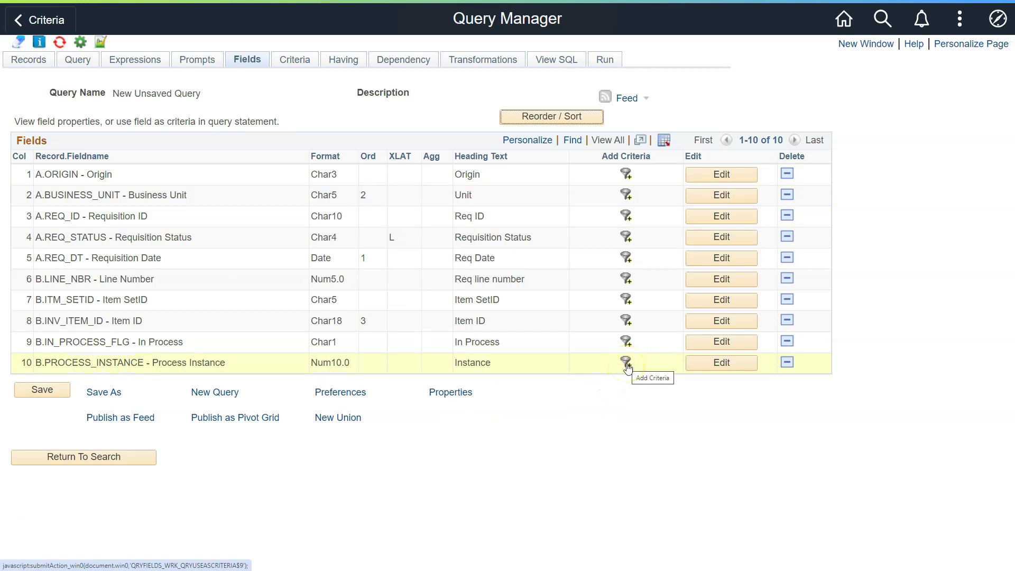
{"action": "left_click", "coordinate": [626, 364]}
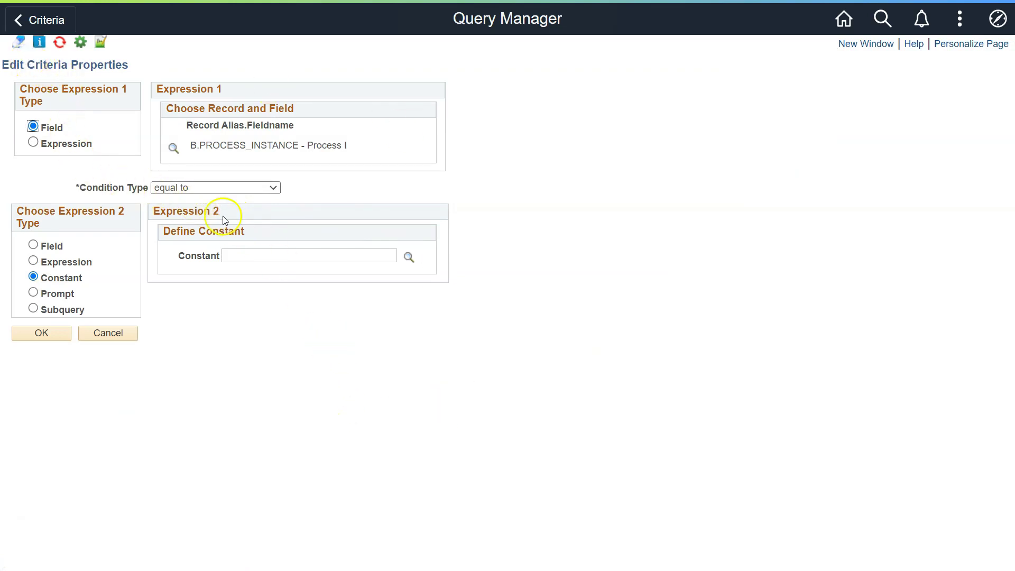
{"action": "left_click", "coordinate": [197, 145]}
{"action": "left_click_drag", "start_coordinate": [198, 145], "coordinate": [307, 142]}
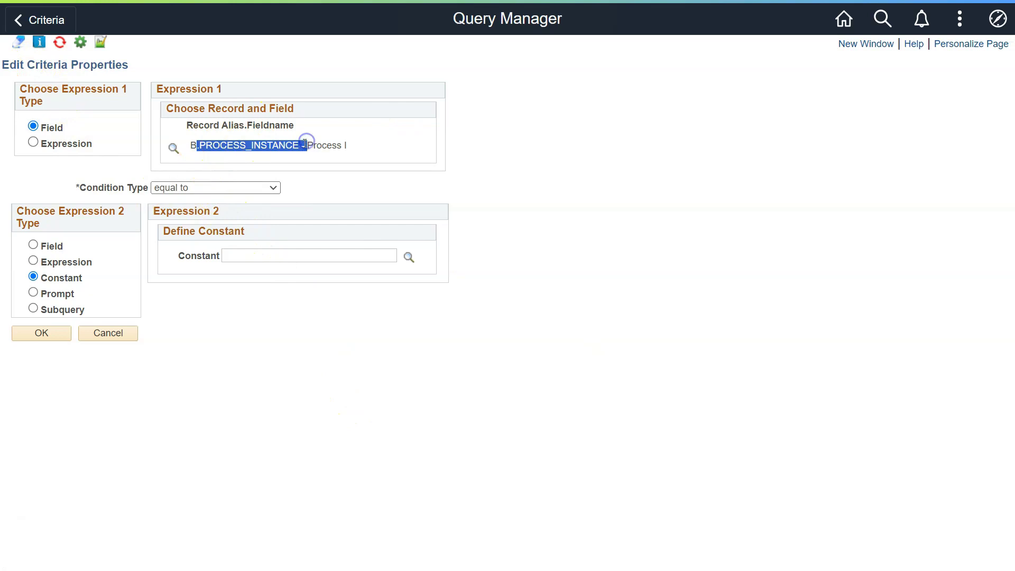
{"action": "left_click", "coordinate": [257, 257]}
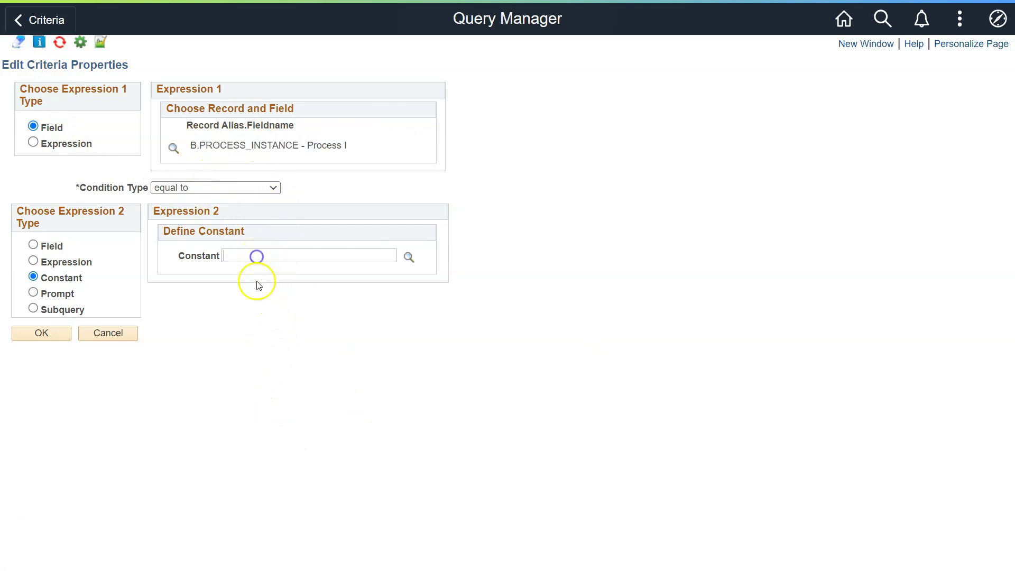
{"action": "type", "text": "0"}
{"action": "left_click", "coordinate": [41, 334]}
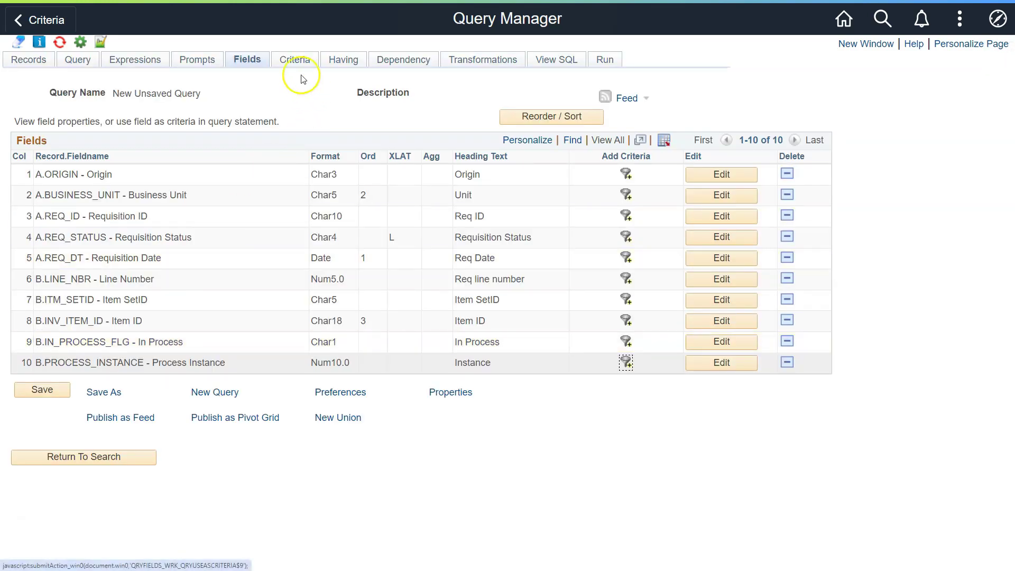
{"action": "left_click", "coordinate": [296, 61]}
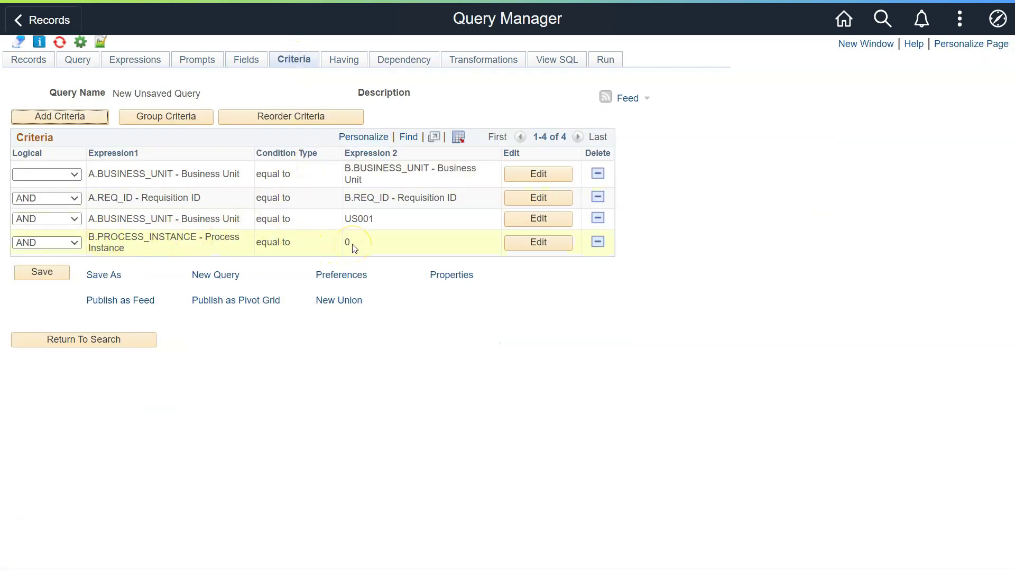
{"action": "left_click", "coordinate": [606, 61]}
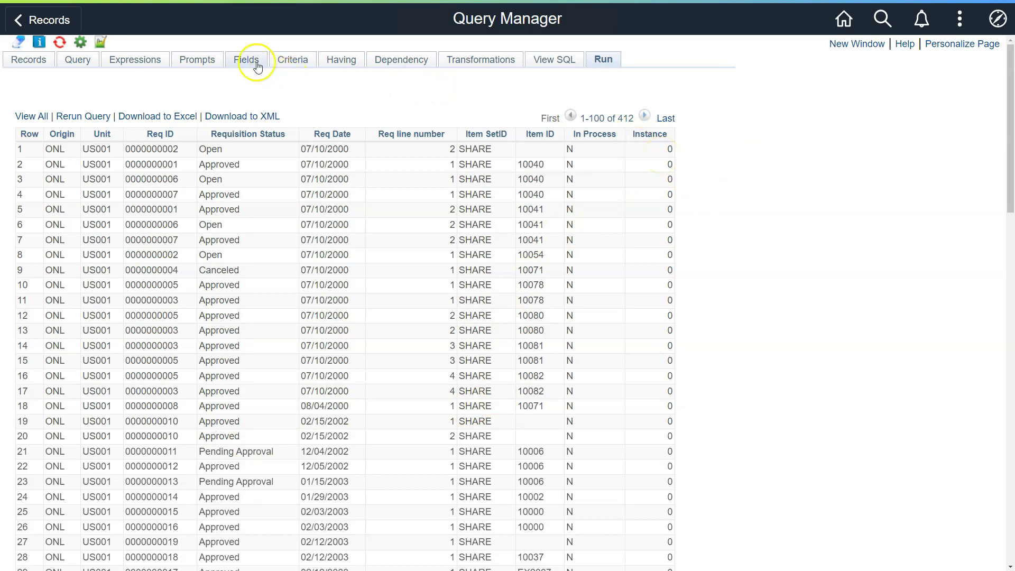
Step: Delete the B.PROCESS_INSTANCE - Process Instance field from the query's field list and run the query again
{"action": "left_click", "coordinate": [253, 64]}
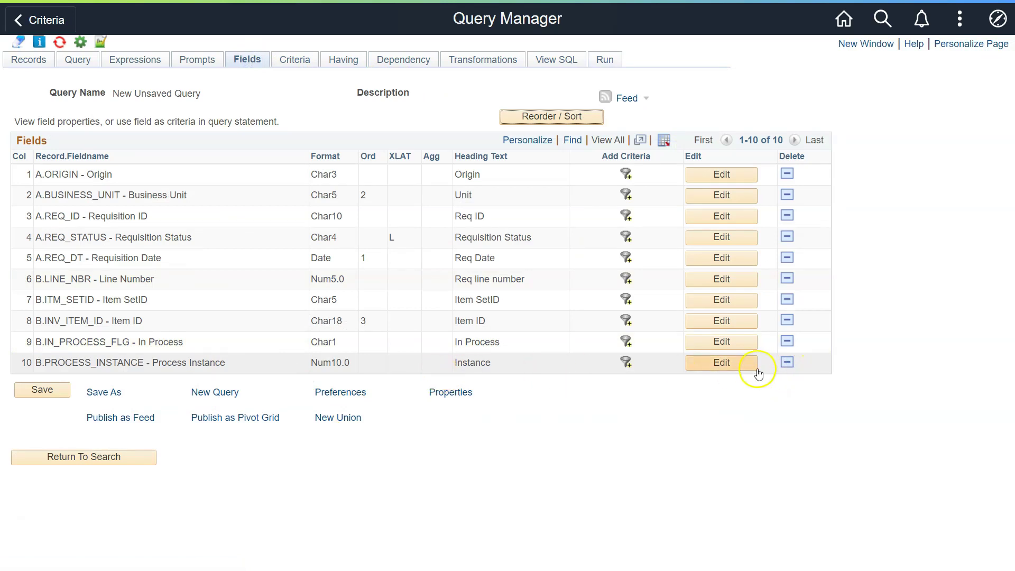
{"action": "left_click", "coordinate": [787, 363]}
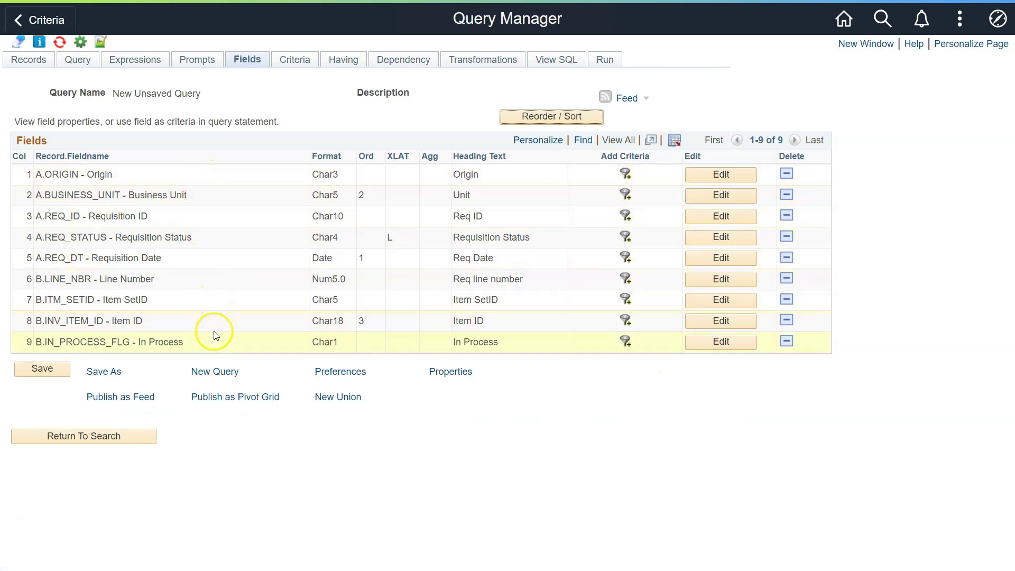
{"action": "left_click", "coordinate": [602, 61]}
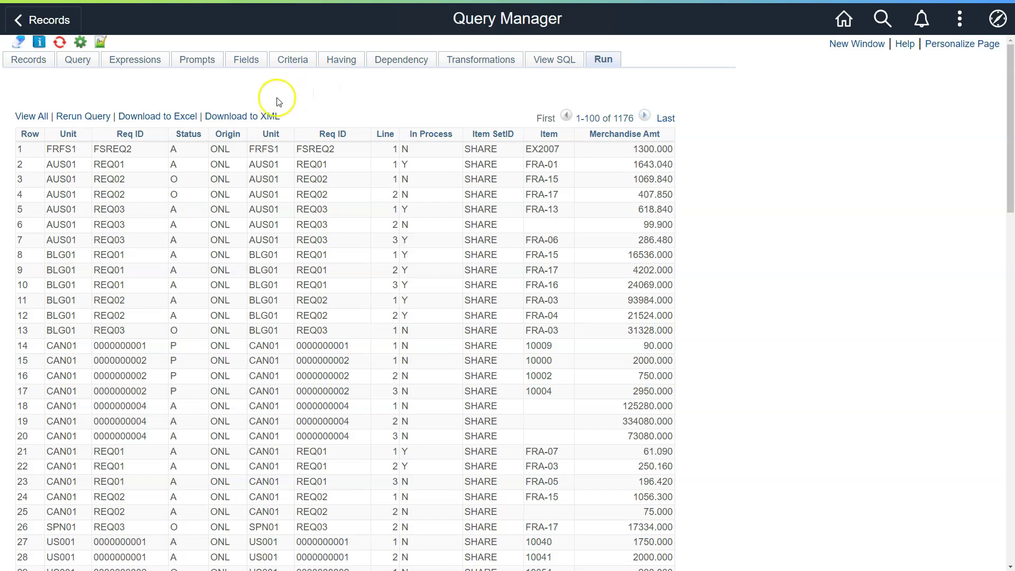
Step: Examine the aggregate options in the field properties of A.BUSINESS_UNIT and B.REQ_ID without changing them
{"action": "left_click", "coordinate": [251, 67]}
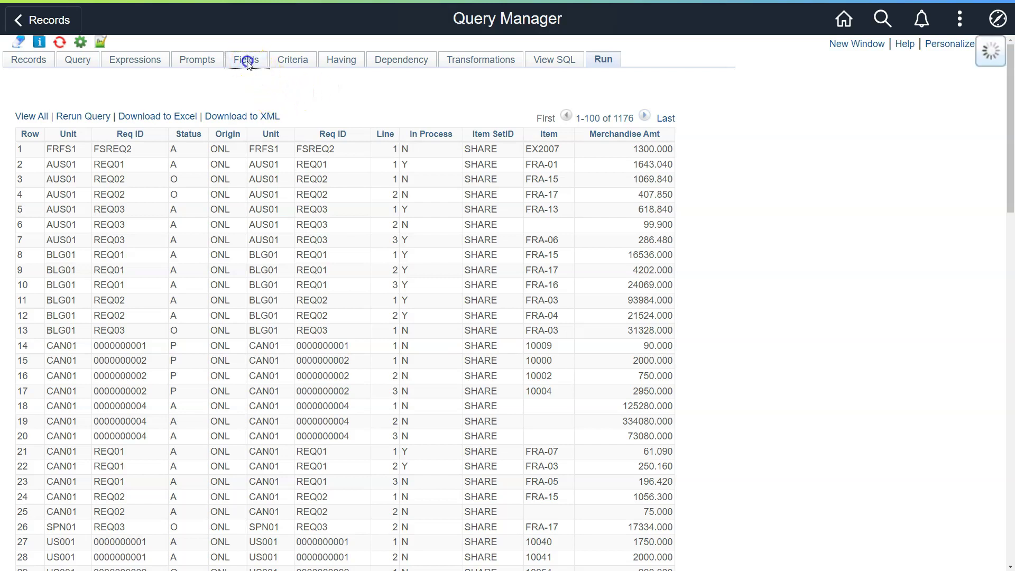
{"action": "left_click", "coordinate": [723, 174]}
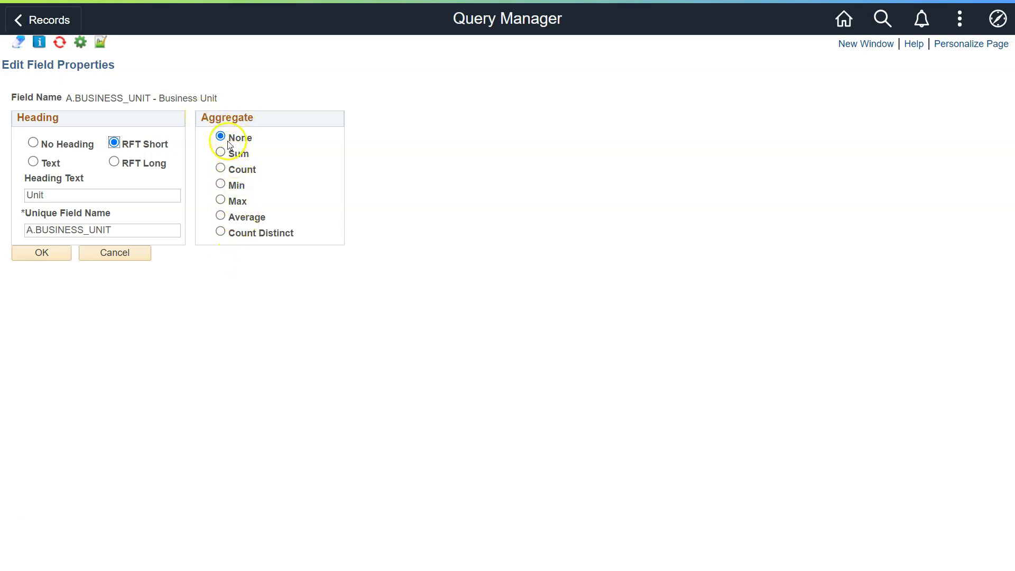
{"action": "left_click", "coordinate": [136, 252]}
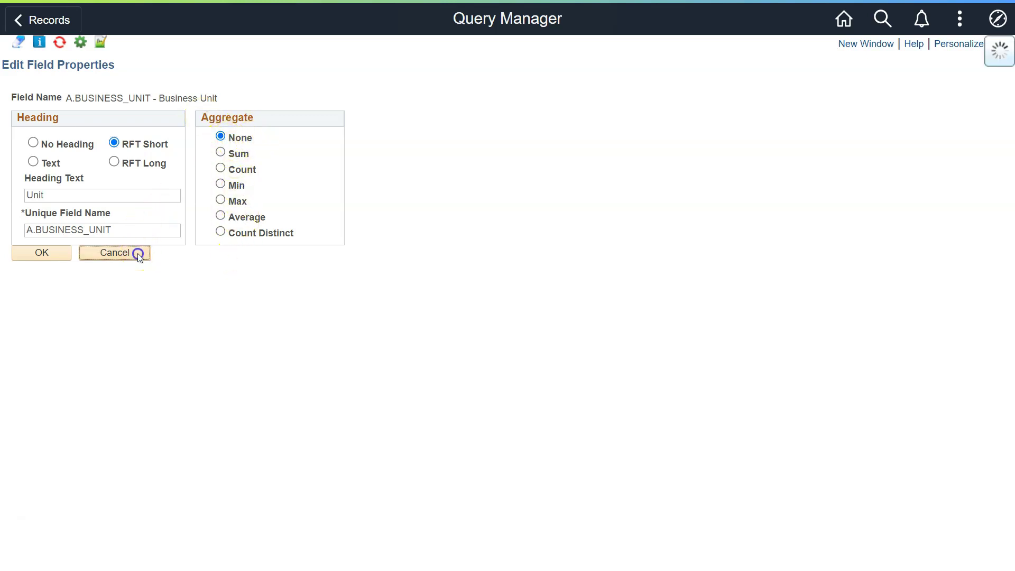
{"action": "left_click", "coordinate": [724, 275]}
{"action": "left_click", "coordinate": [133, 253]}
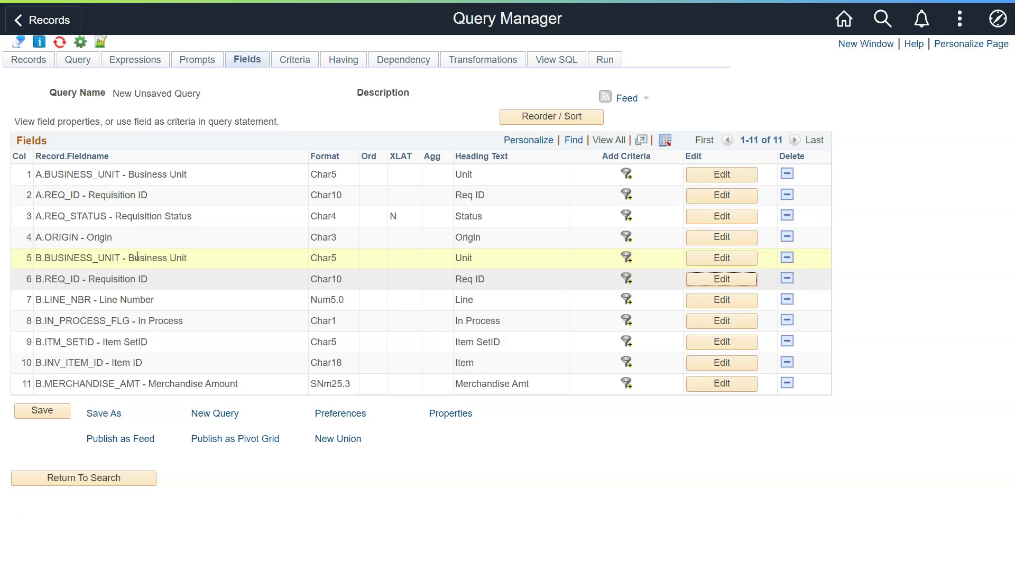
Step: Run the requisition query, check its join criteria between records A and B, and run it again
{"action": "left_click", "coordinate": [605, 59]}
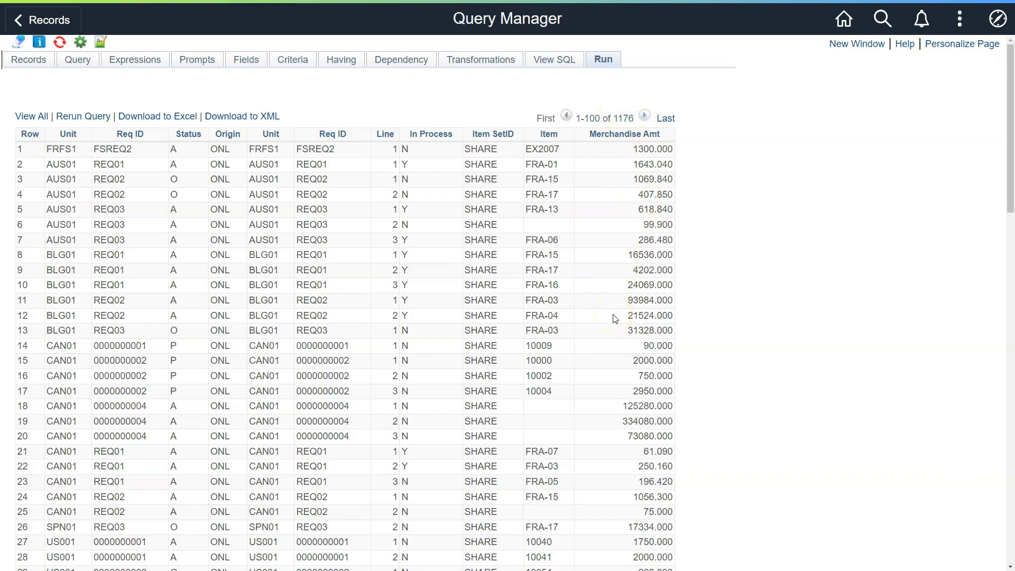
{"action": "left_click", "coordinate": [294, 59]}
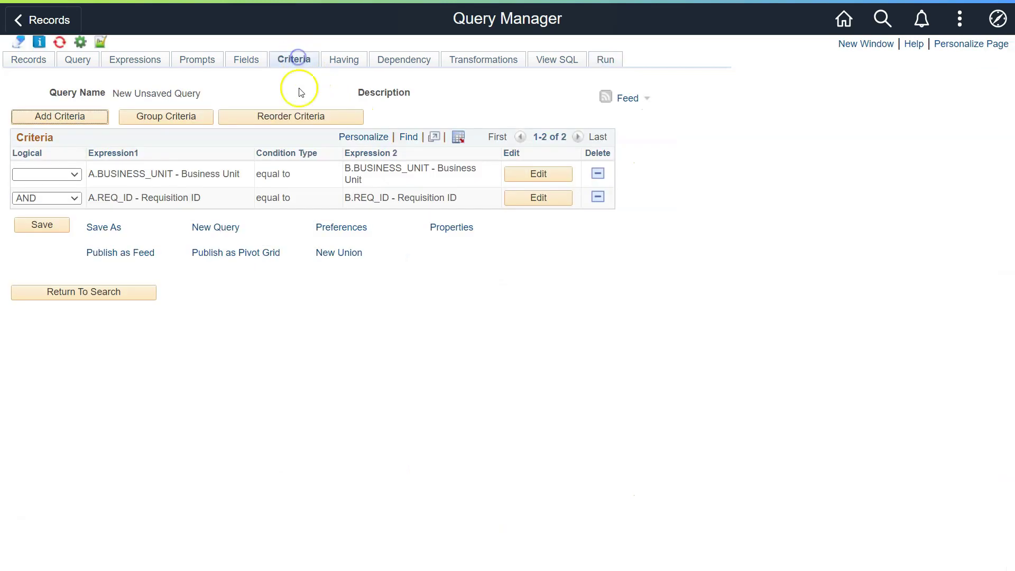
{"action": "left_click", "coordinate": [616, 59]}
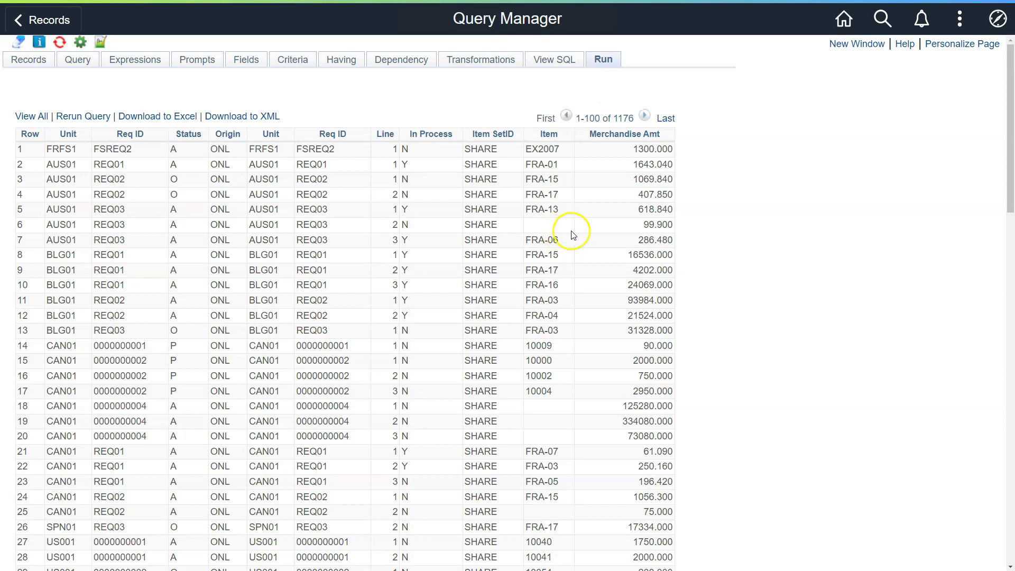
Step: Examine the combinations of the first Unit column and the Origin column across the result rows
{"action": "left_click", "coordinate": [62, 151]}
{"action": "left_click", "coordinate": [68, 147]}
{"action": "double_click", "coordinate": [219, 148]}
{"action": "left_click", "coordinate": [220, 256]}
{"action": "left_click", "coordinate": [58, 149]}
{"action": "left_click", "coordinate": [213, 210]}
{"action": "left_click_drag", "start_coordinate": [46, 148], "coordinate": [73, 149]}
{"action": "left_click_drag", "start_coordinate": [218, 149], "coordinate": [224, 150]}
{"action": "left_click", "coordinate": [103, 188]}
{"action": "left_click_drag", "start_coordinate": [50, 179], "coordinate": [62, 294]}
{"action": "left_click", "coordinate": [157, 338]}
{"action": "left_click", "coordinate": [231, 248]}
{"action": "left_click", "coordinate": [246, 201]}
Step: Delete all query fields except A.BUSINESS_UNIT, A.ORIGIN and B.MERCHANDISE_AMT
{"action": "left_click", "coordinate": [245, 60]}
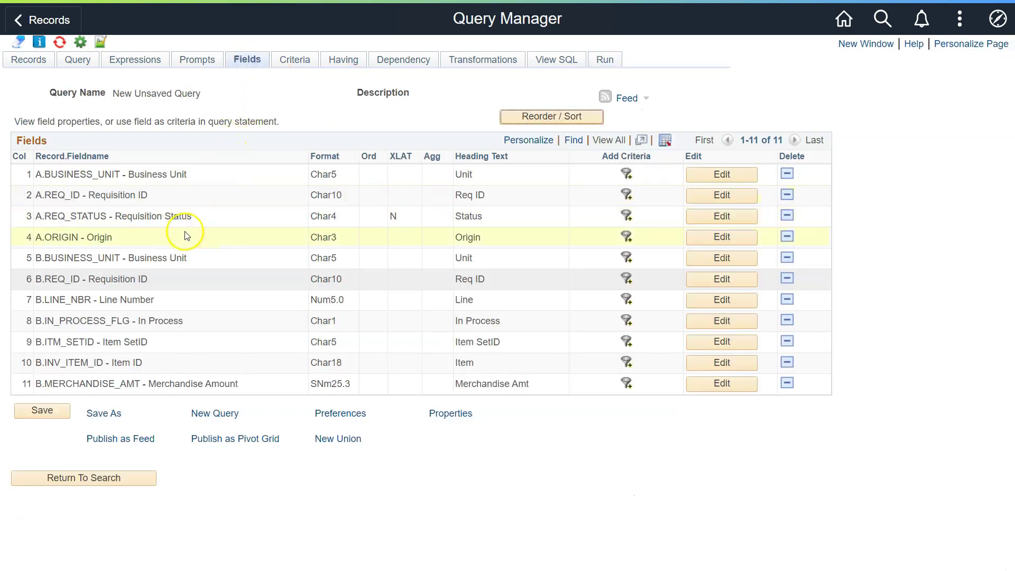
{"action": "left_click", "coordinate": [787, 196]}
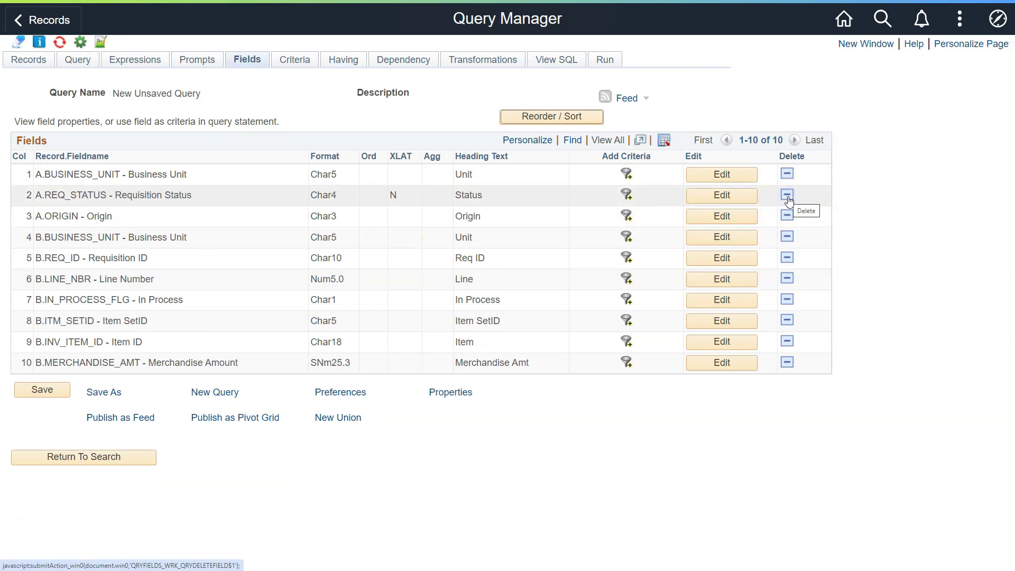
{"action": "left_click", "coordinate": [787, 196]}
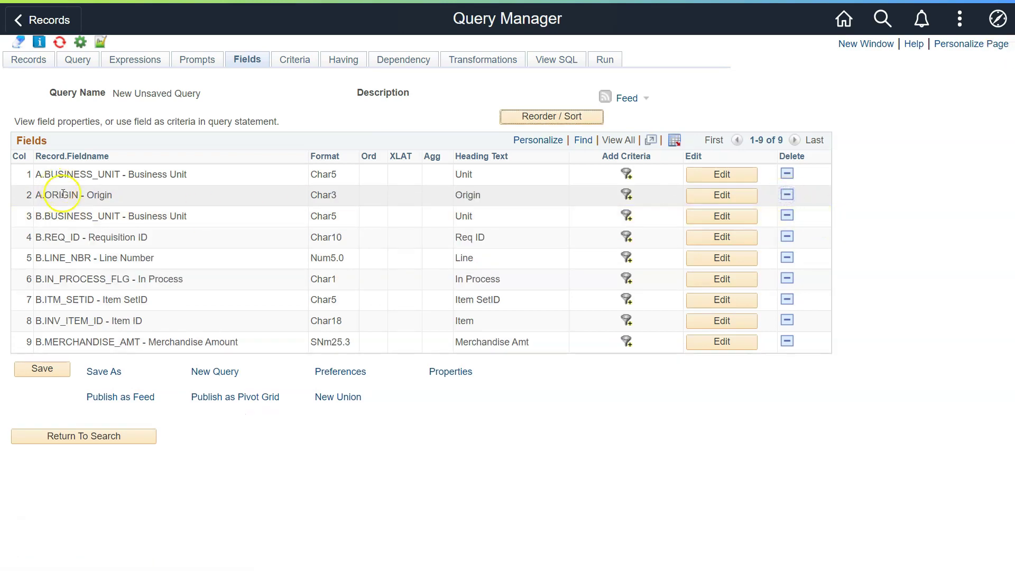
{"action": "left_click", "coordinate": [787, 217]}
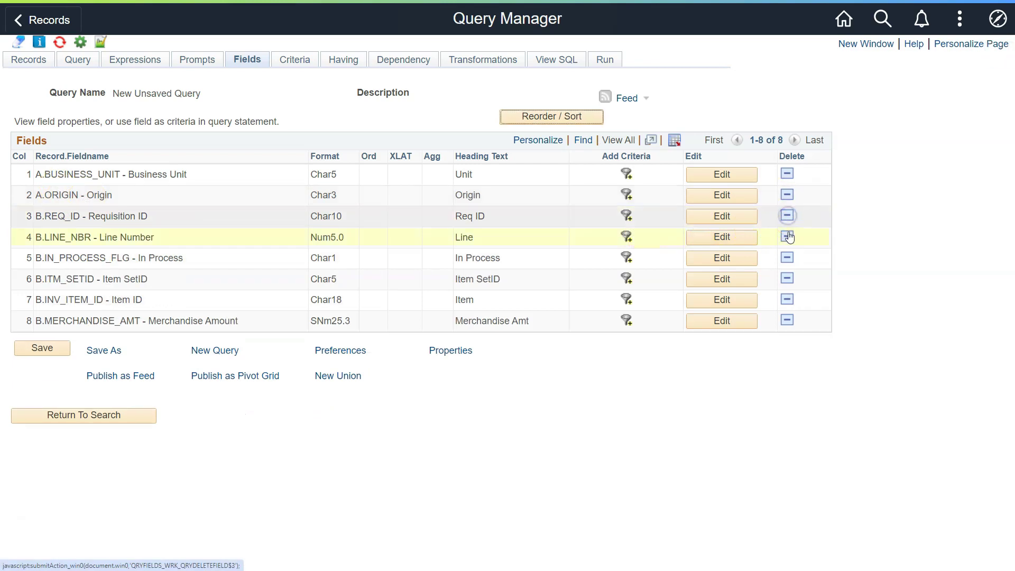
{"action": "left_click", "coordinate": [788, 218]}
{"action": "left_click", "coordinate": [788, 218]}
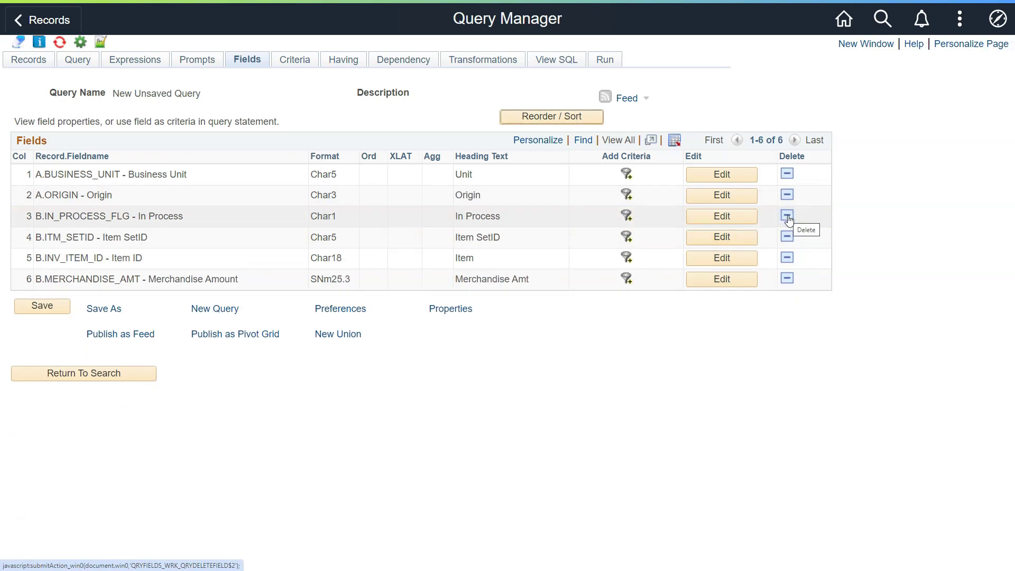
{"action": "left_click", "coordinate": [788, 217]}
{"action": "left_click", "coordinate": [787, 217]}
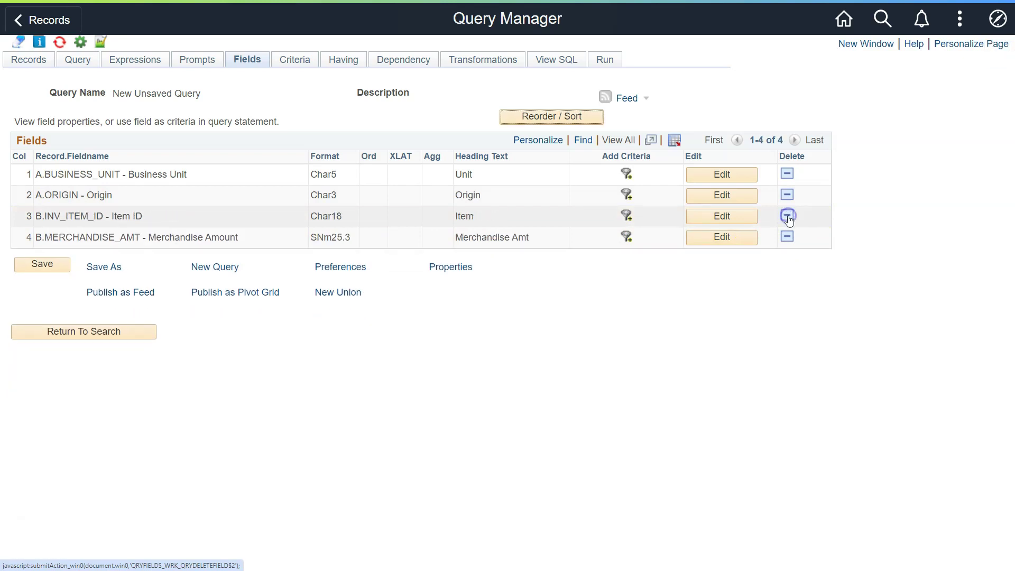
{"action": "left_click", "coordinate": [787, 217]}
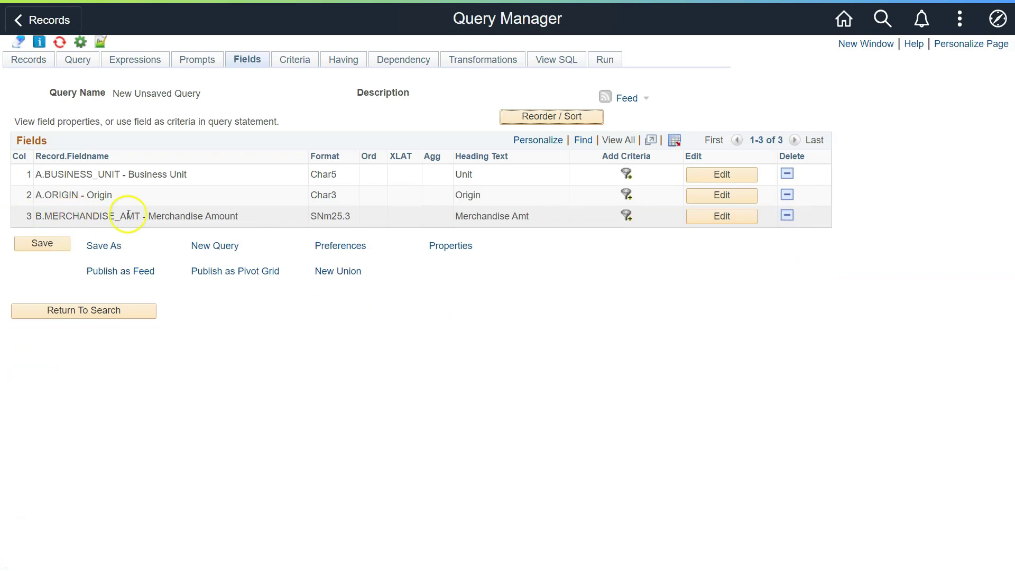
Step: Run the reduced query and examine the Unit, Origin and Merchandise Amt values row by row
{"action": "left_click", "coordinate": [602, 62]}
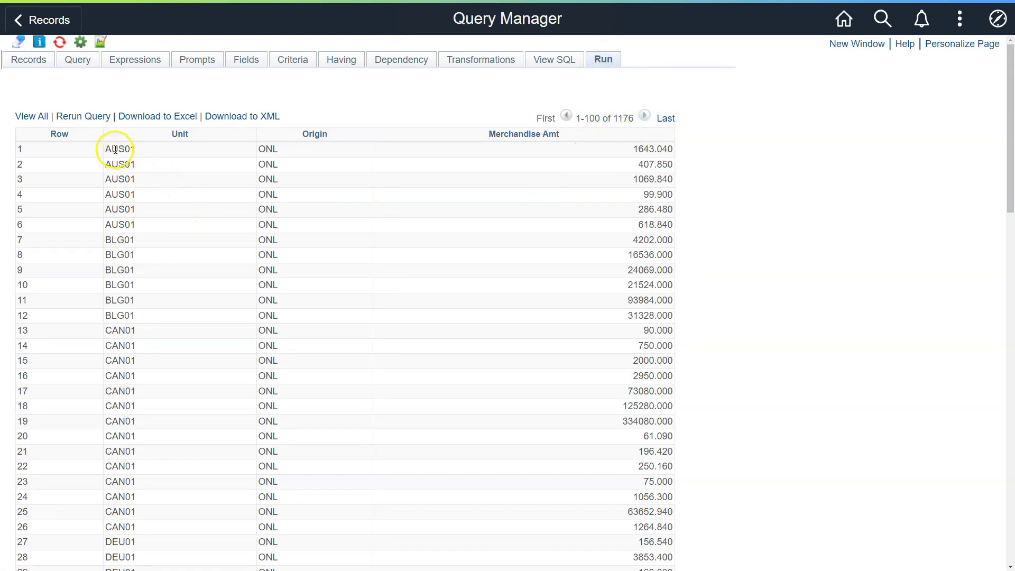
{"action": "left_click_drag", "start_coordinate": [117, 149], "coordinate": [138, 148]}
{"action": "left_click_drag", "start_coordinate": [258, 149], "coordinate": [278, 149]}
{"action": "left_click", "coordinate": [631, 153]}
{"action": "double_click", "coordinate": [631, 152]}
{"action": "left_click", "coordinate": [601, 221]}
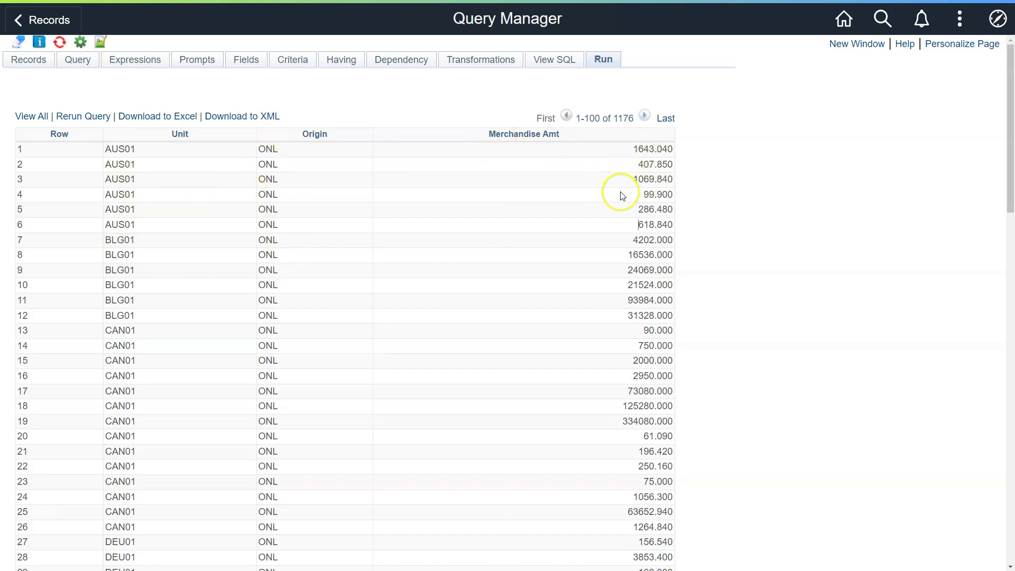
{"action": "left_click", "coordinate": [250, 68]}
{"action": "left_click_drag", "start_coordinate": [23, 216], "coordinate": [249, 213]}
{"action": "left_click", "coordinate": [637, 360]}
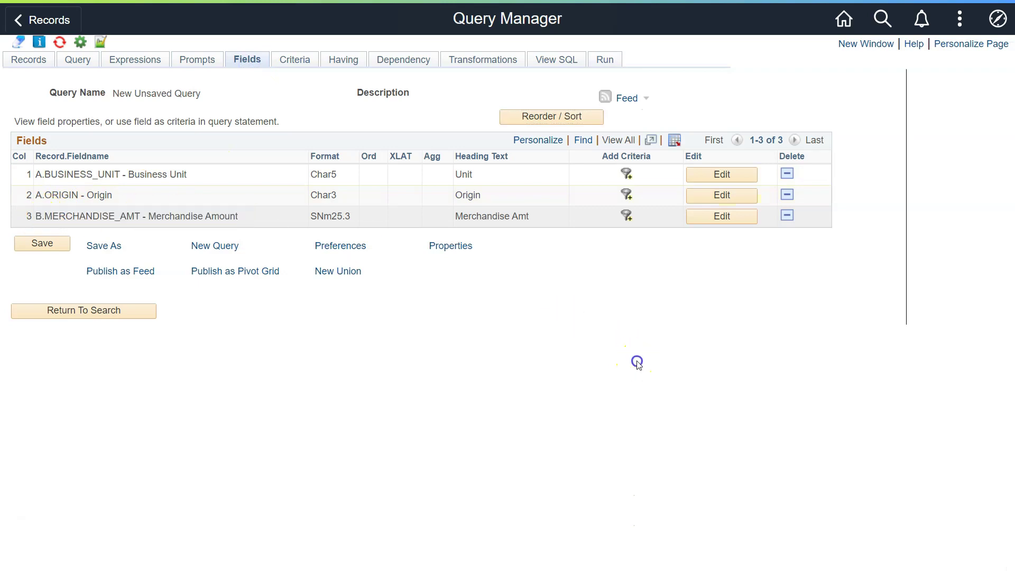
{"action": "left_click", "coordinate": [726, 218]}
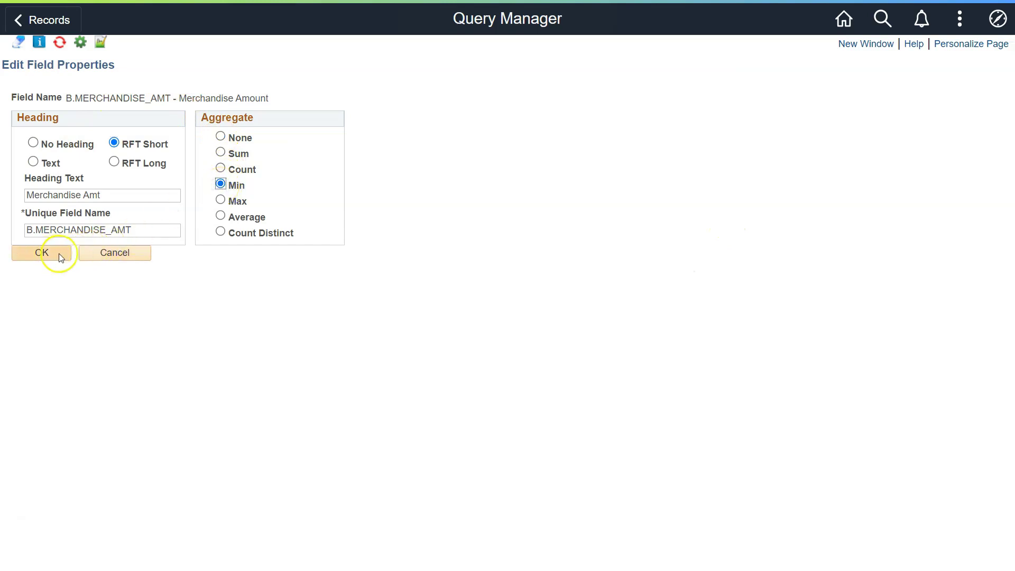
{"action": "left_click", "coordinate": [220, 136]}
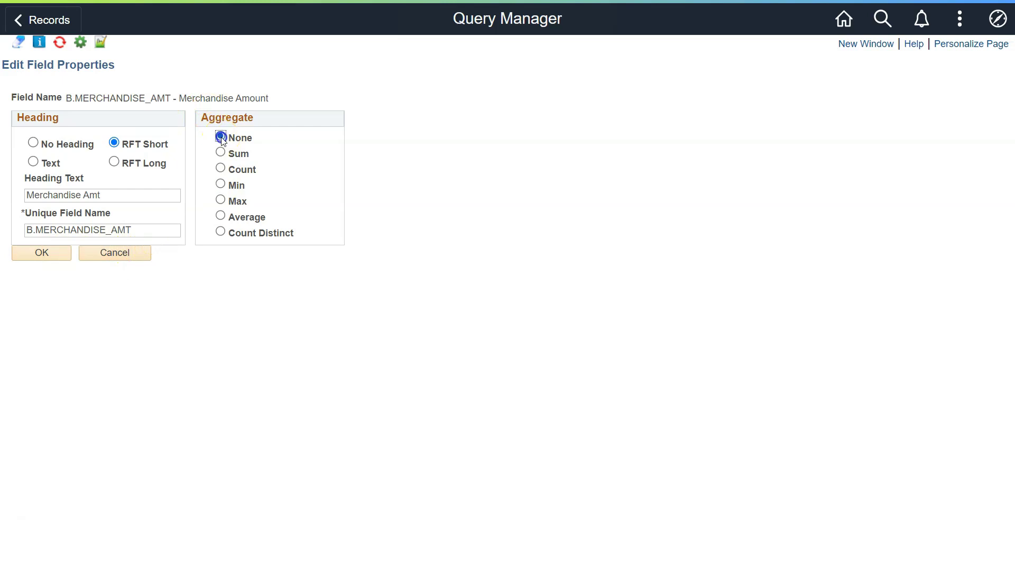
{"action": "left_click", "coordinate": [147, 256]}
Step: Examine the unaggregated query's SQL, including its selected fields, source records and join conditions
{"action": "left_click", "coordinate": [552, 60]}
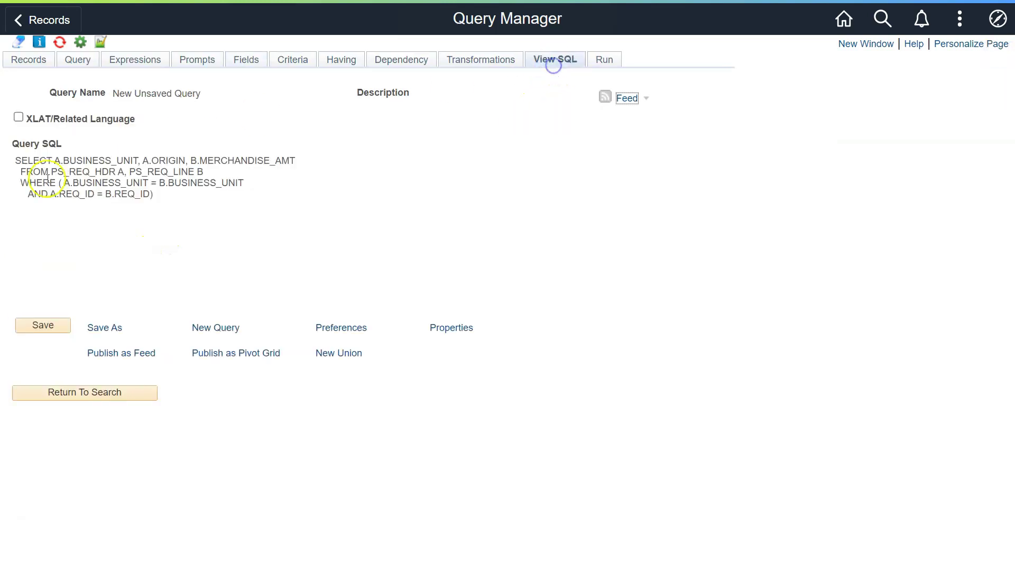
{"action": "left_click_drag", "start_coordinate": [21, 161], "coordinate": [248, 171]}
{"action": "left_click", "coordinate": [158, 216]}
{"action": "left_click_drag", "start_coordinate": [64, 183], "coordinate": [155, 194]}
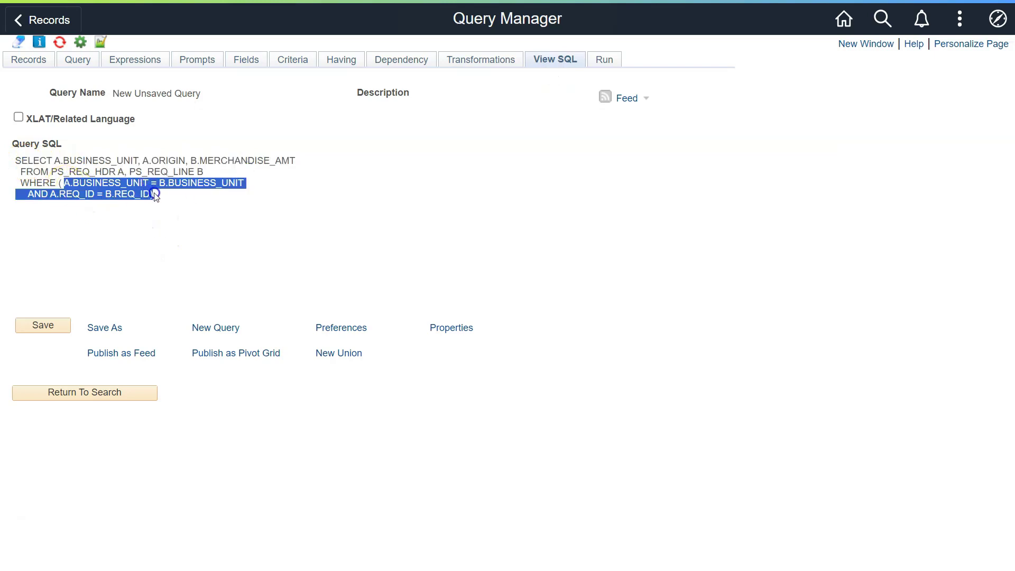
Step: Set the aggregate of the B.MERCHANDISE_AMT field to Min
{"action": "left_click", "coordinate": [246, 60]}
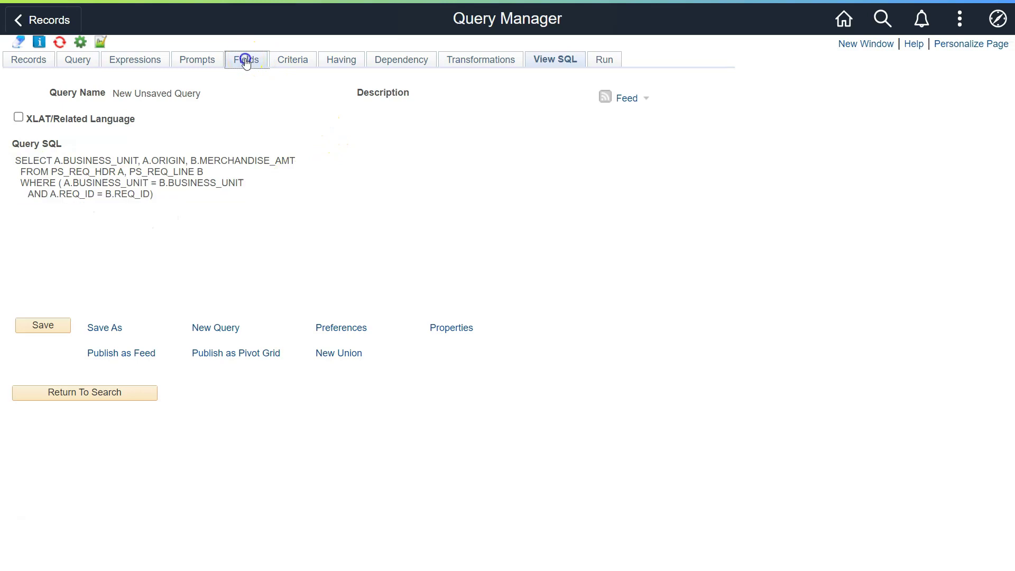
{"action": "left_click", "coordinate": [722, 217]}
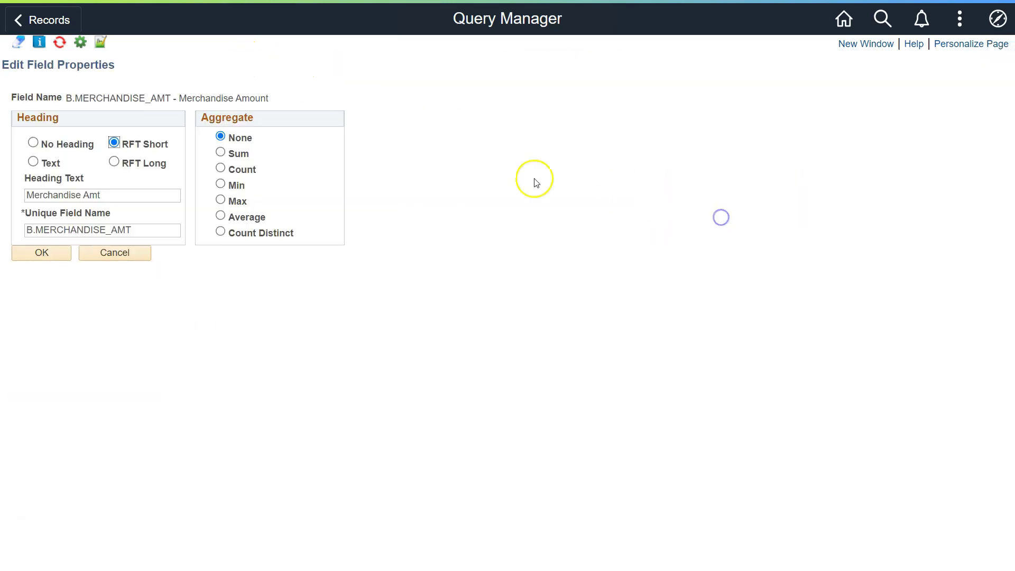
{"action": "left_click", "coordinate": [221, 184]}
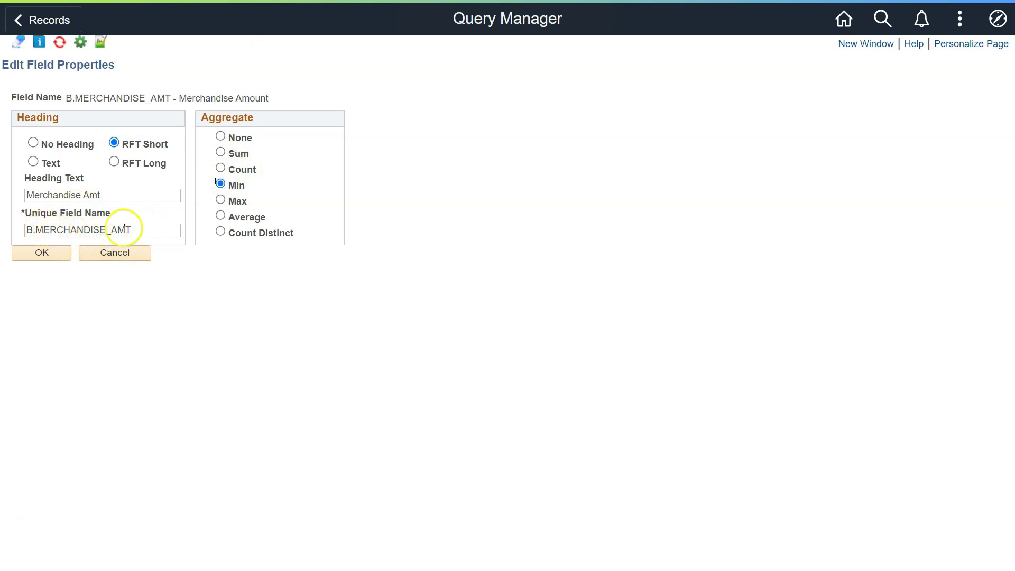
{"action": "left_click", "coordinate": [55, 254]}
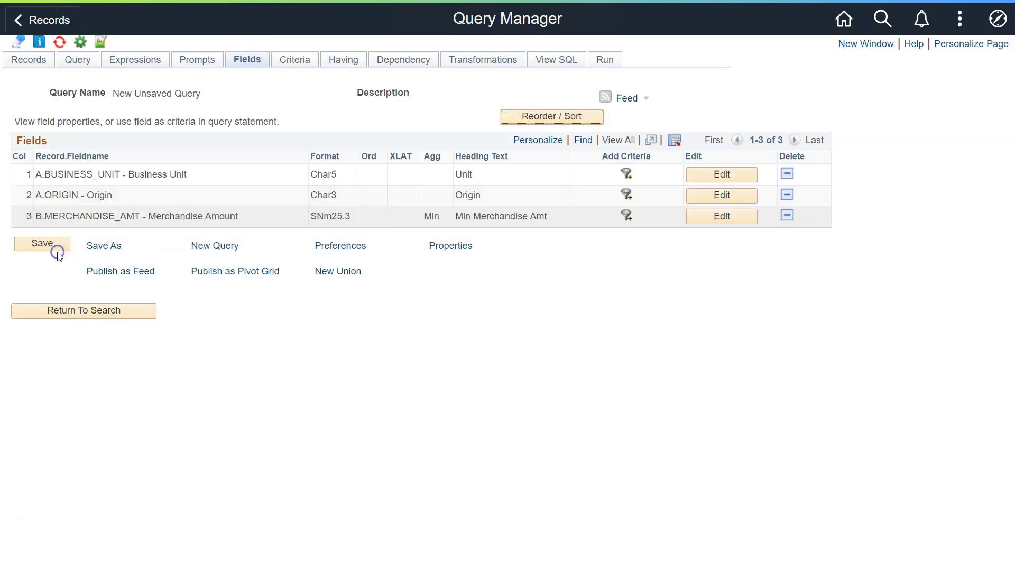
Step: Examine the GROUP BY clause in the SQL of the aggregated query
{"action": "left_click", "coordinate": [553, 62]}
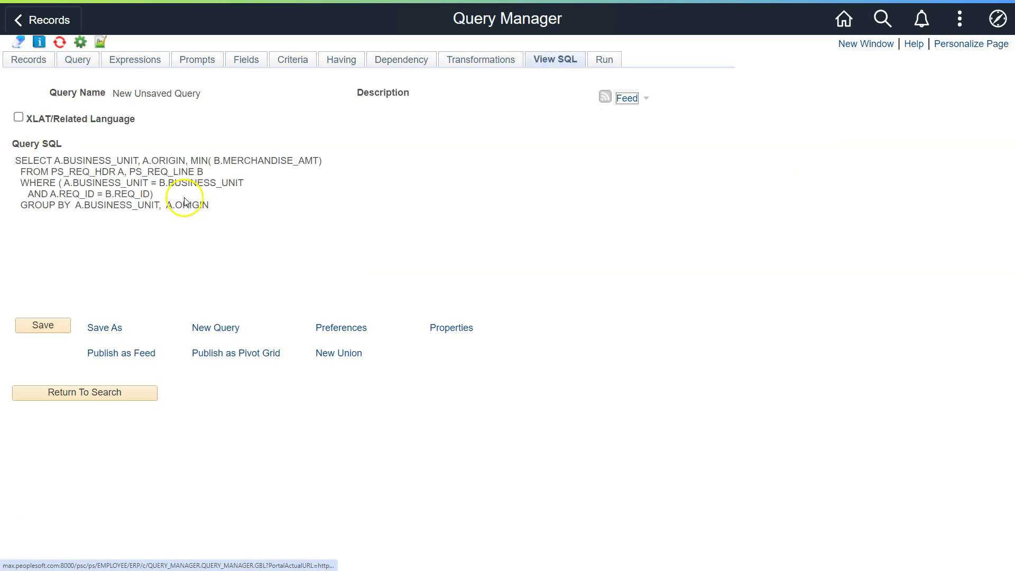
{"action": "left_click_drag", "start_coordinate": [20, 205], "coordinate": [100, 206]}
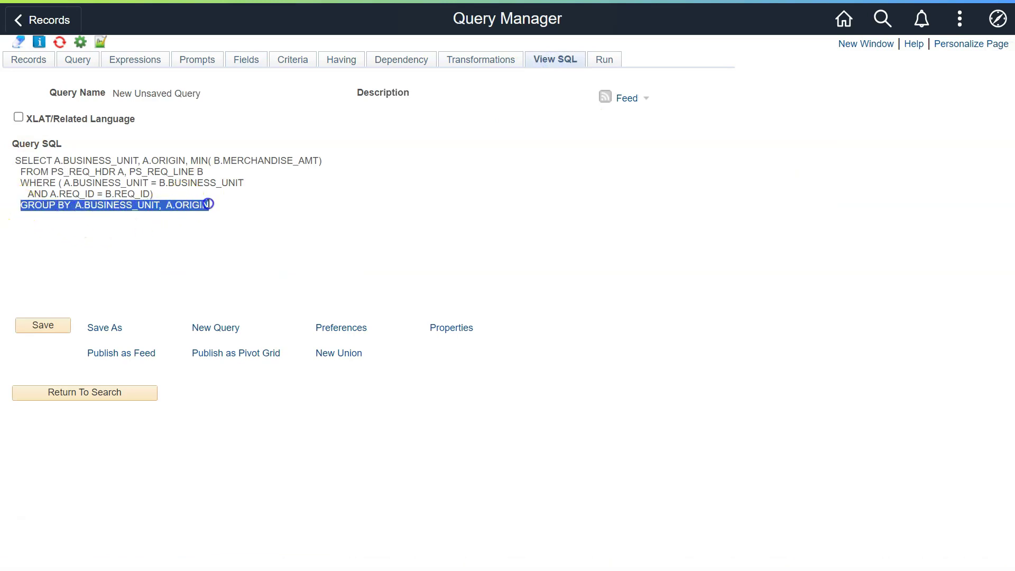
{"action": "left_click_drag", "start_coordinate": [201, 217], "coordinate": [193, 225]}
Step: Review the query's field list, comparing the non-aggregated A.BUSINESS_UNIT and A.ORIGIN fields with the aggregated B.MERCHANDISE_AMT field
{"action": "left_click", "coordinate": [253, 63]}
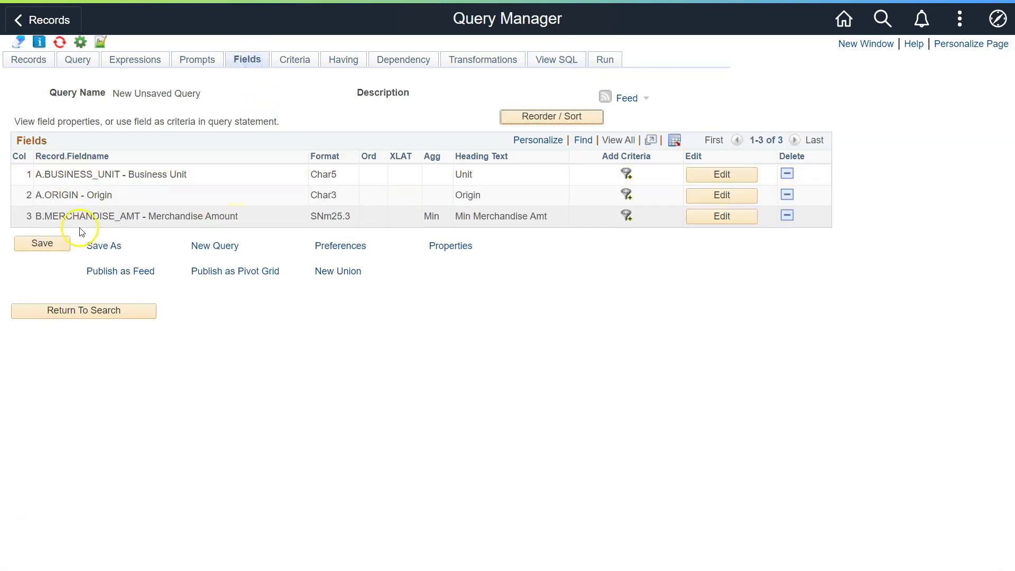
{"action": "left_click_drag", "start_coordinate": [36, 217], "coordinate": [236, 216]}
{"action": "left_click_drag", "start_coordinate": [440, 215], "coordinate": [54, 174]}
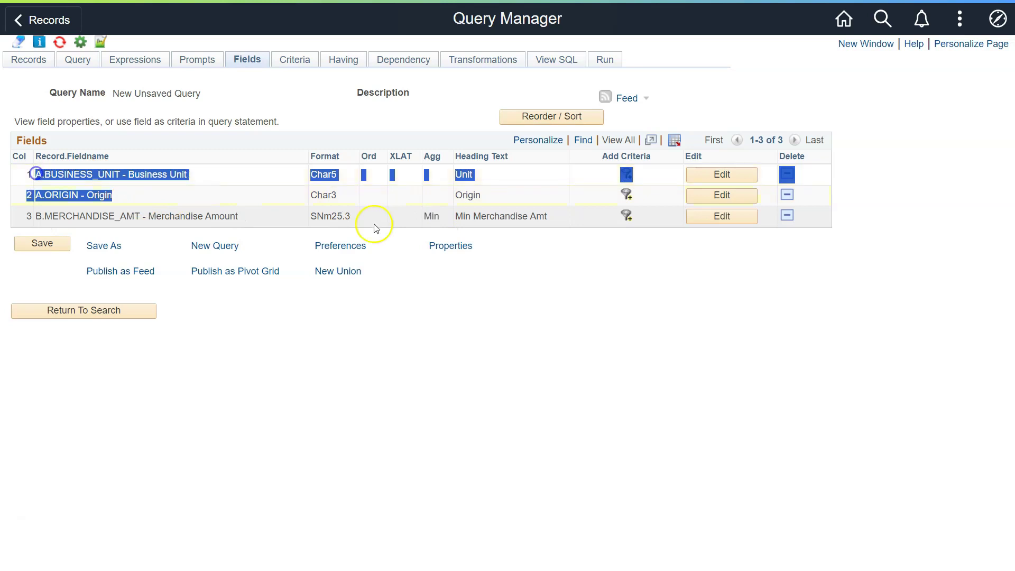
{"action": "left_click", "coordinate": [537, 385]}
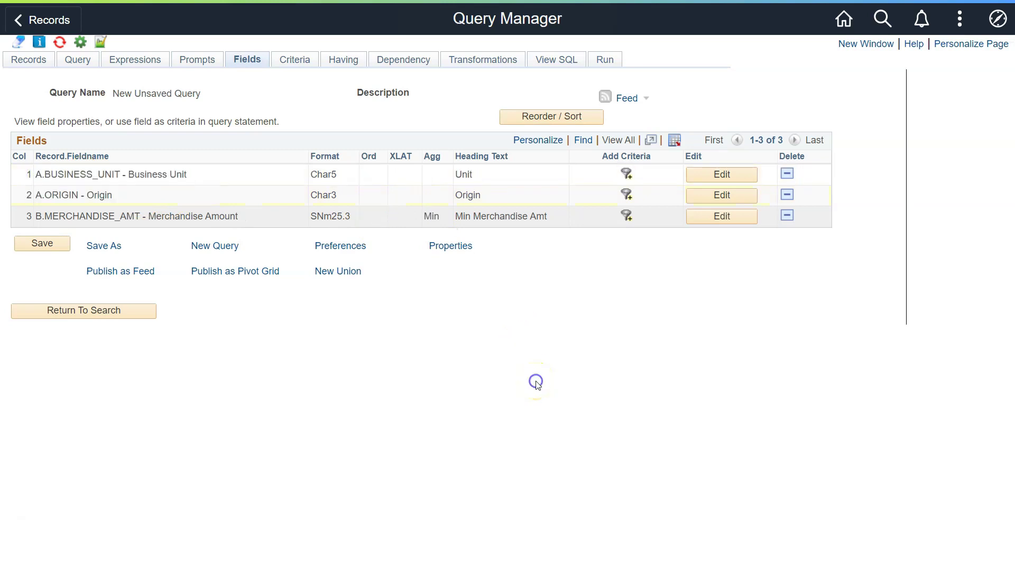
{"action": "left_click", "coordinate": [509, 181]}
{"action": "left_click", "coordinate": [507, 206]}
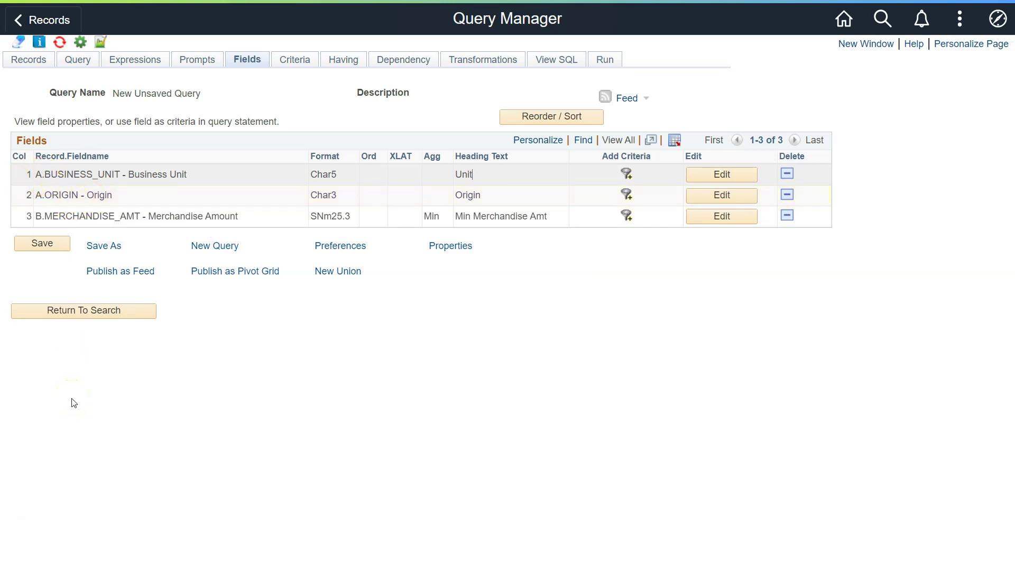
{"action": "left_click_drag", "start_coordinate": [58, 216], "coordinate": [152, 214]}
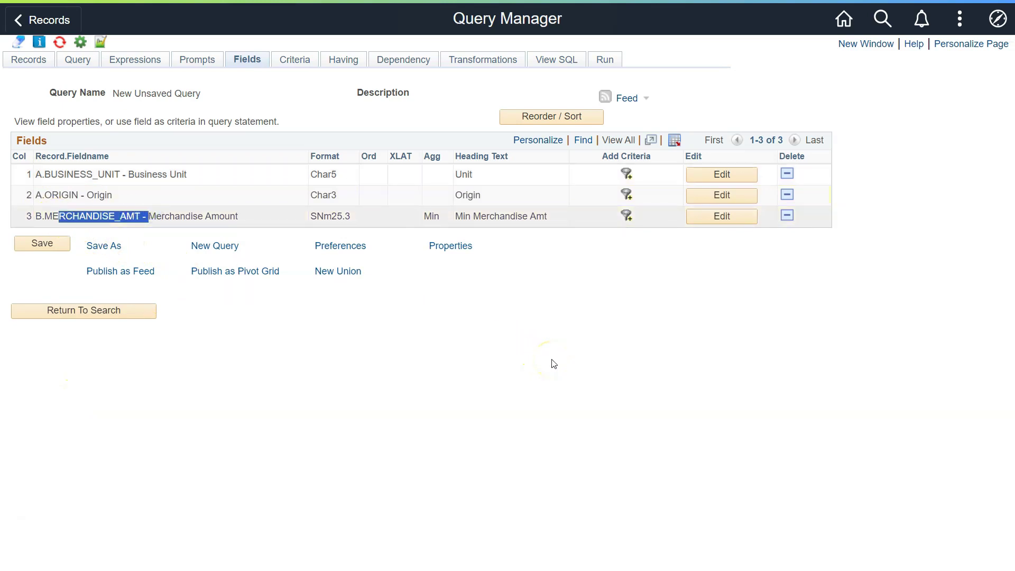
{"action": "left_click", "coordinate": [550, 63]}
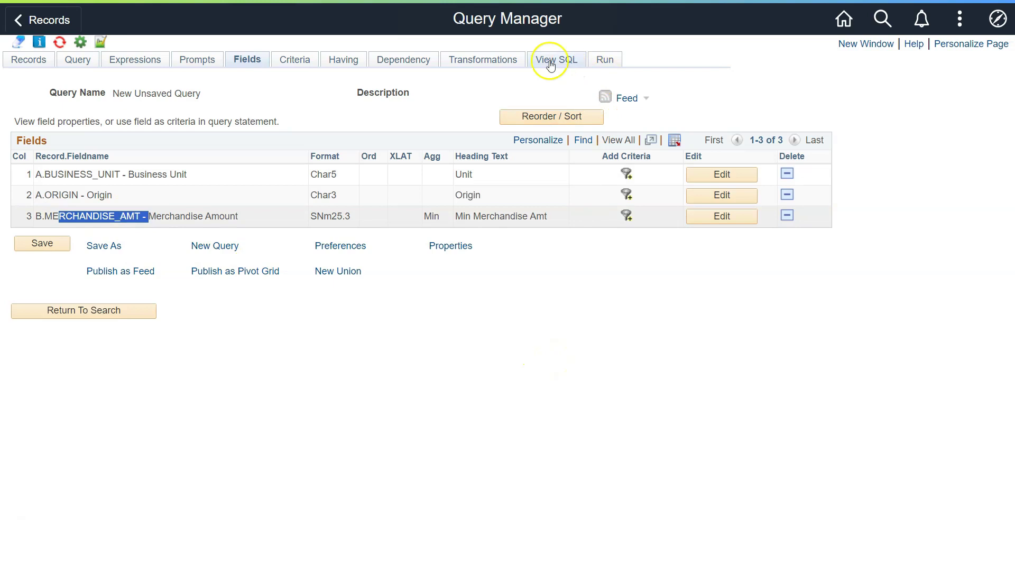
Step: Run the query and examine the minimum merchandise amount per unit and origin, such as for AUS01 and JPN01
{"action": "left_click", "coordinate": [606, 63]}
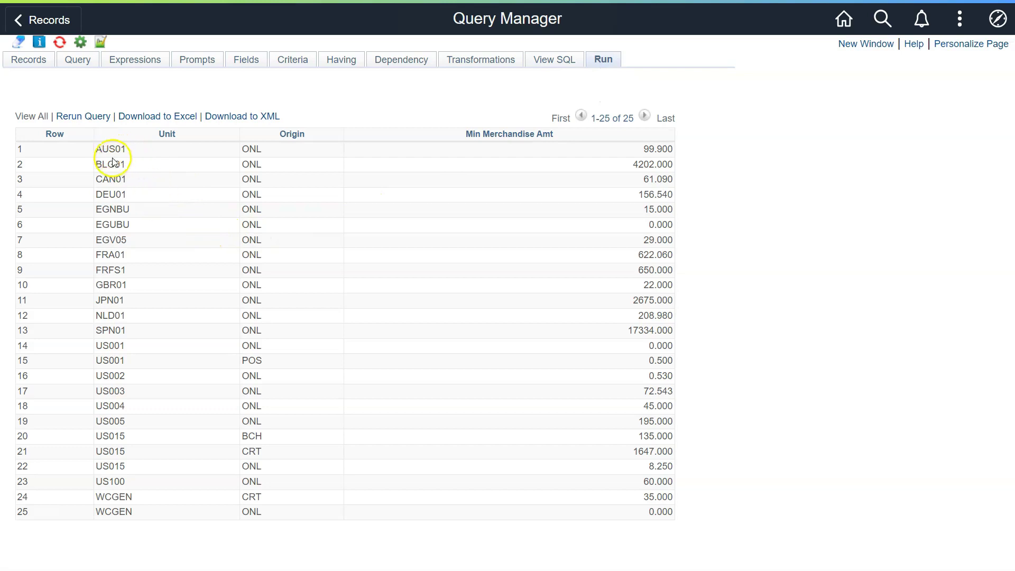
{"action": "left_click_drag", "start_coordinate": [96, 149], "coordinate": [115, 148]}
{"action": "left_click", "coordinate": [251, 150]}
{"action": "double_click", "coordinate": [638, 150]}
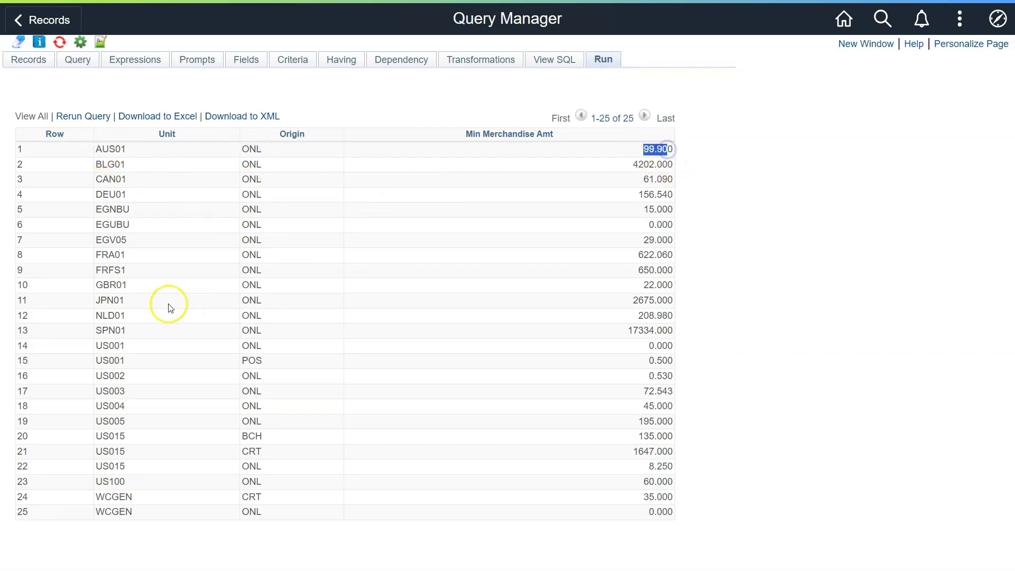
{"action": "double_click", "coordinate": [111, 301]}
{"action": "double_click", "coordinate": [252, 301]}
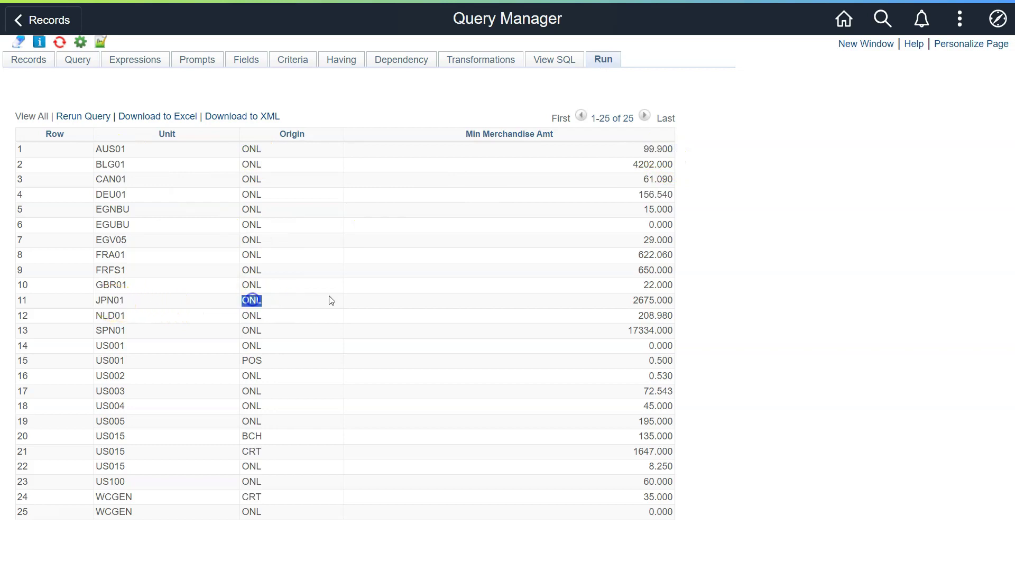
{"action": "left_click", "coordinate": [661, 298]}
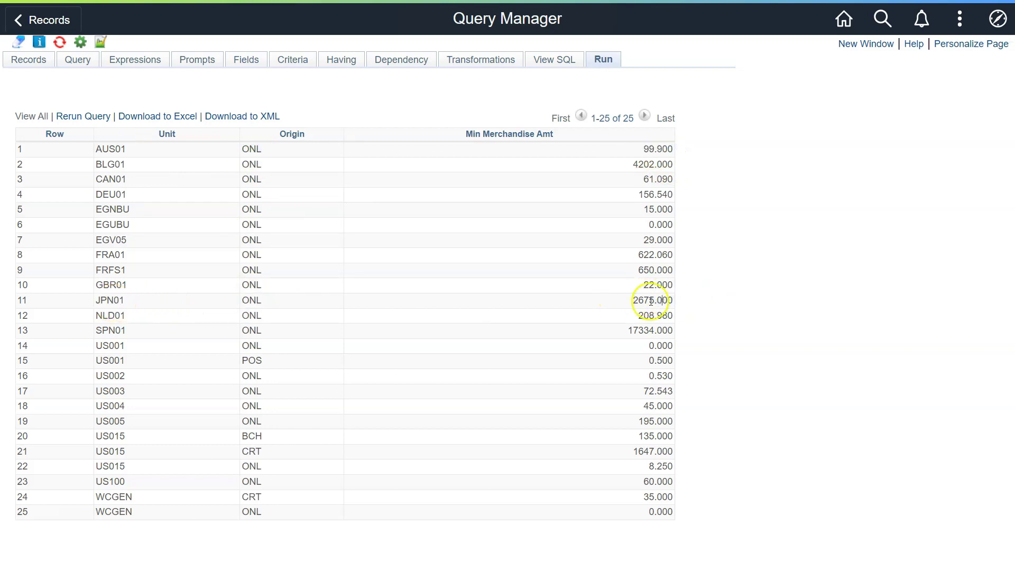
Step: Set the aggregate of B.MERCHANDISE_AMT to Max and run the query for the maximum per unit and origin
{"action": "left_click", "coordinate": [252, 61]}
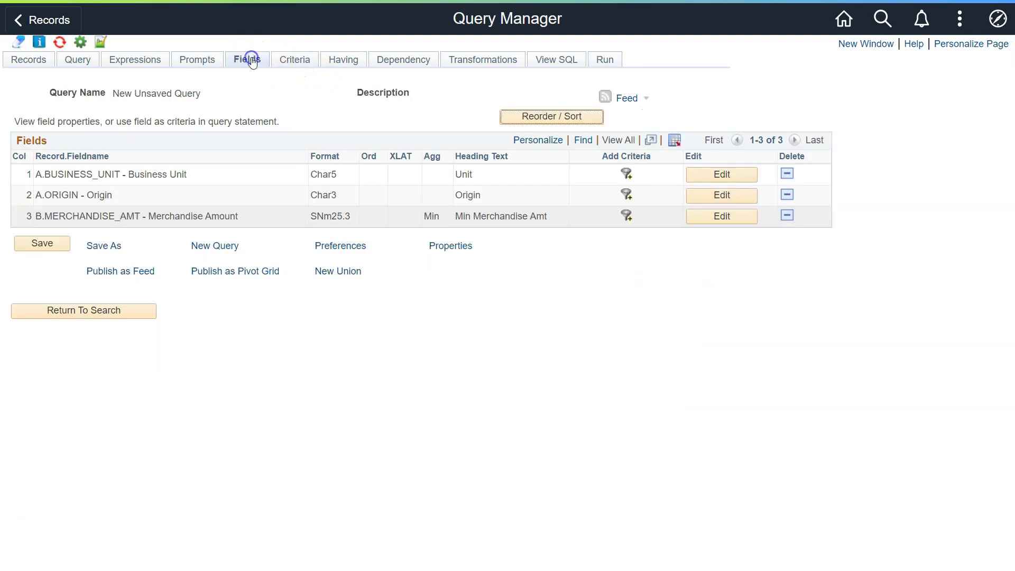
{"action": "left_click", "coordinate": [713, 219]}
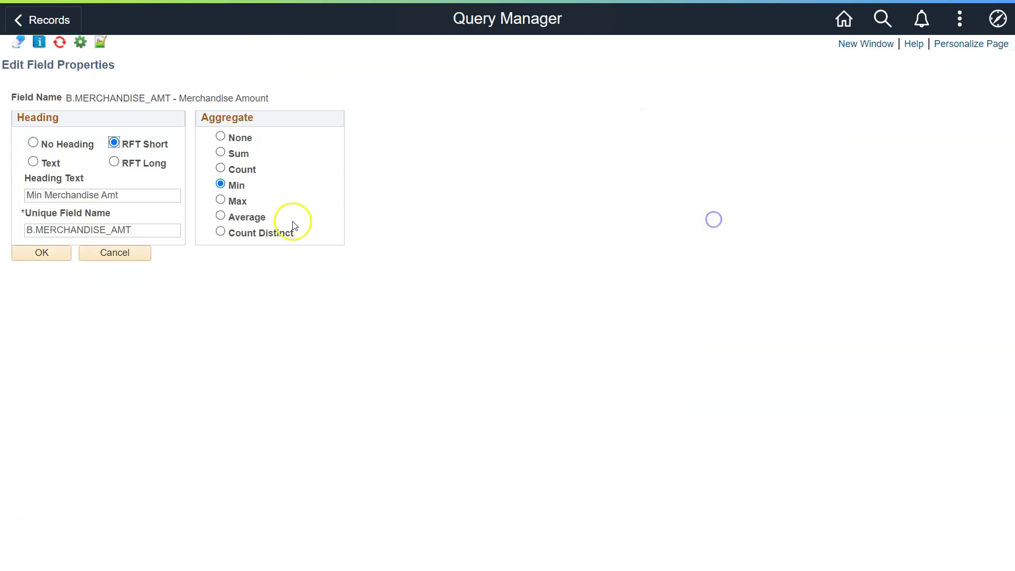
{"action": "left_click", "coordinate": [221, 201]}
{"action": "left_click", "coordinate": [53, 253]}
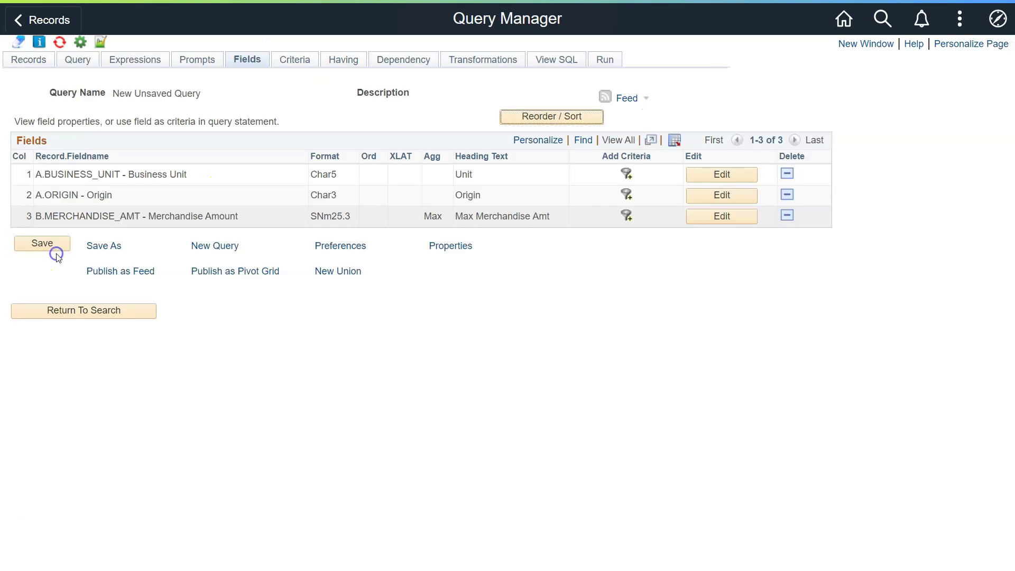
{"action": "left_click_drag", "start_coordinate": [42, 174], "coordinate": [105, 175]}
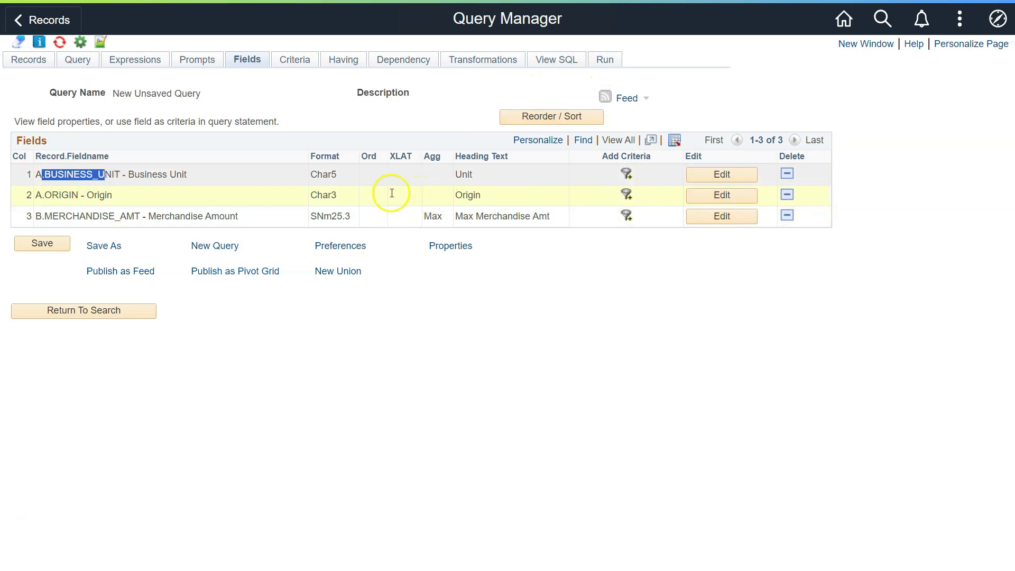
{"action": "left_click", "coordinate": [434, 217]}
{"action": "left_click", "coordinate": [604, 62]}
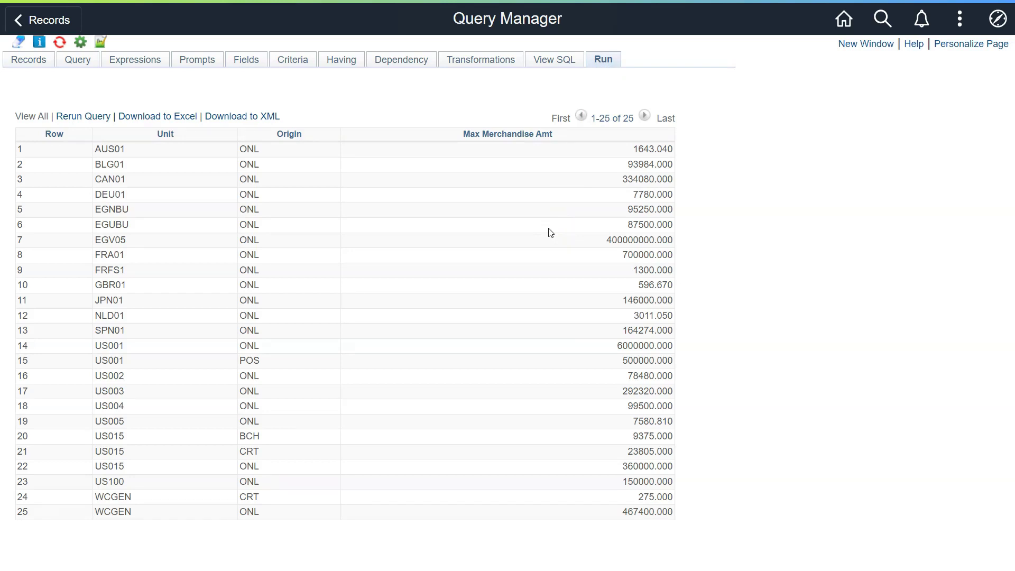
Step: Set the aggregate of B.MERCHANDISE_AMT to Average, run the query and check the AUS01 row with origin ONL
{"action": "left_click", "coordinate": [253, 61]}
{"action": "left_click", "coordinate": [745, 215]}
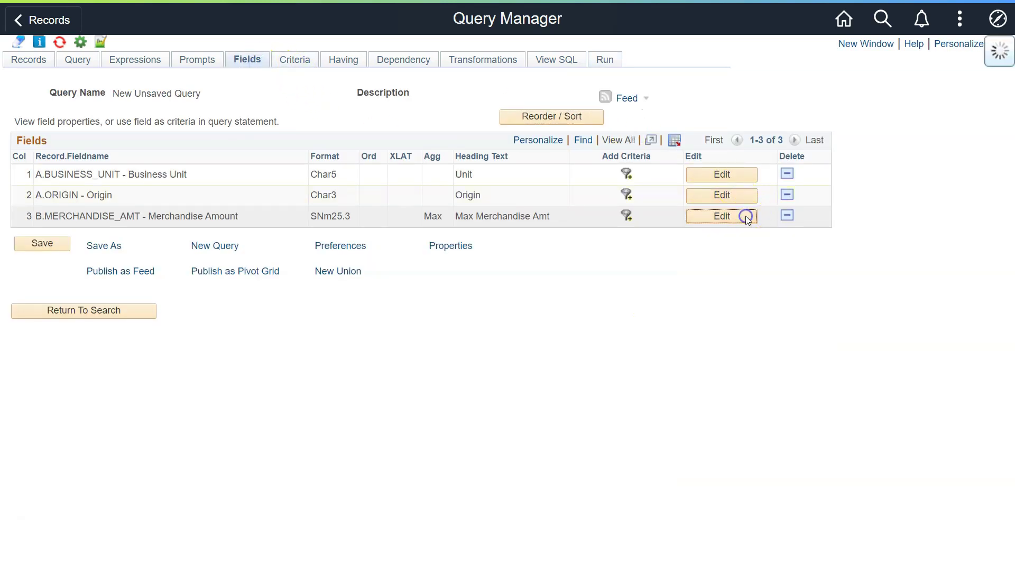
{"action": "left_click", "coordinate": [220, 216]}
{"action": "left_click", "coordinate": [60, 252]}
{"action": "left_click", "coordinate": [604, 59]}
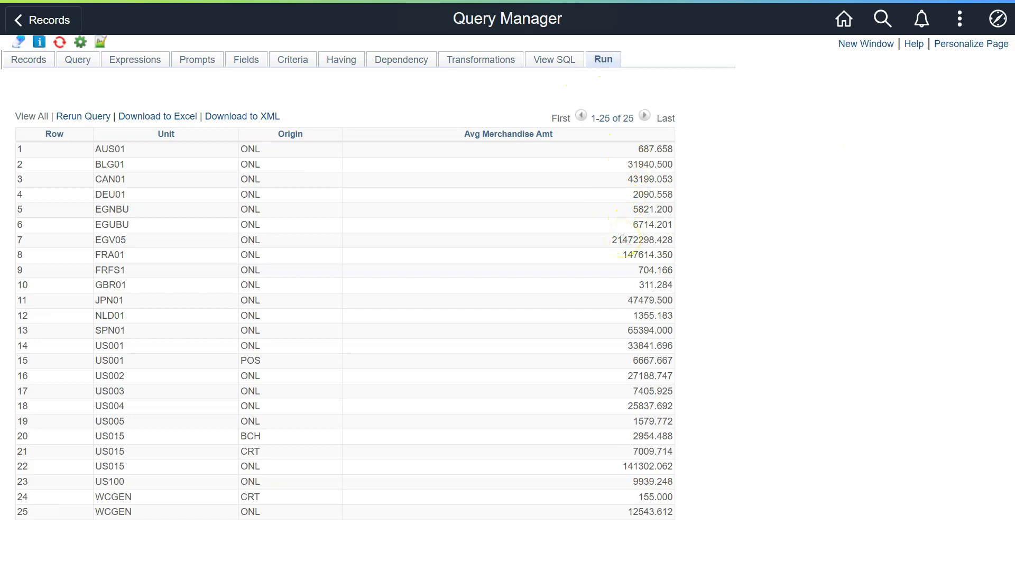
{"action": "left_click", "coordinate": [119, 148]}
{"action": "left_click_drag", "start_coordinate": [247, 150], "coordinate": [262, 150]}
Step: Set the aggregate of B.MERCHANDISE_AMT to Count and run the query for the line count per unit and origin
{"action": "left_click", "coordinate": [260, 62]}
{"action": "left_click", "coordinate": [751, 217]}
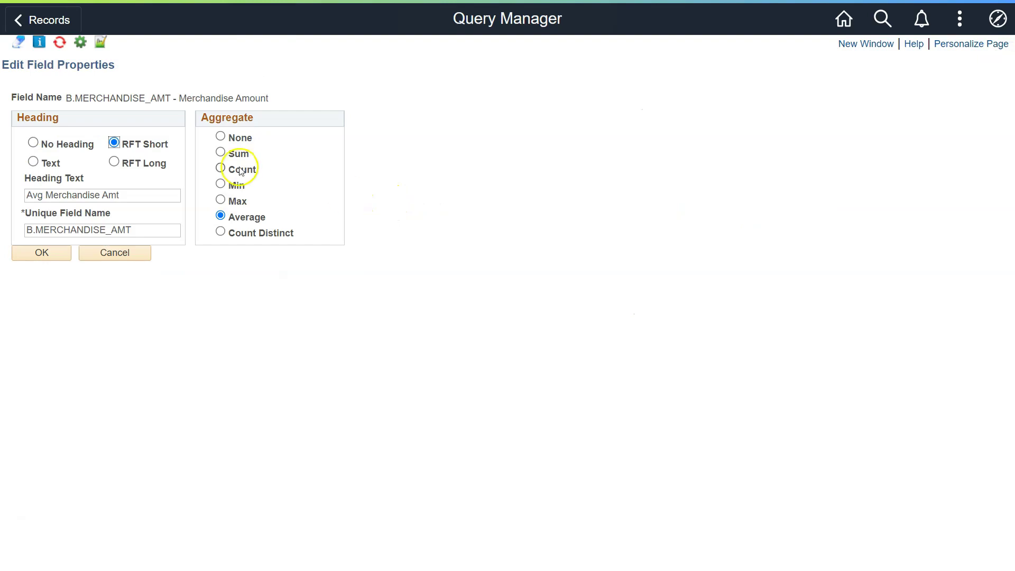
{"action": "left_click", "coordinate": [220, 168]}
{"action": "left_click", "coordinate": [42, 254]}
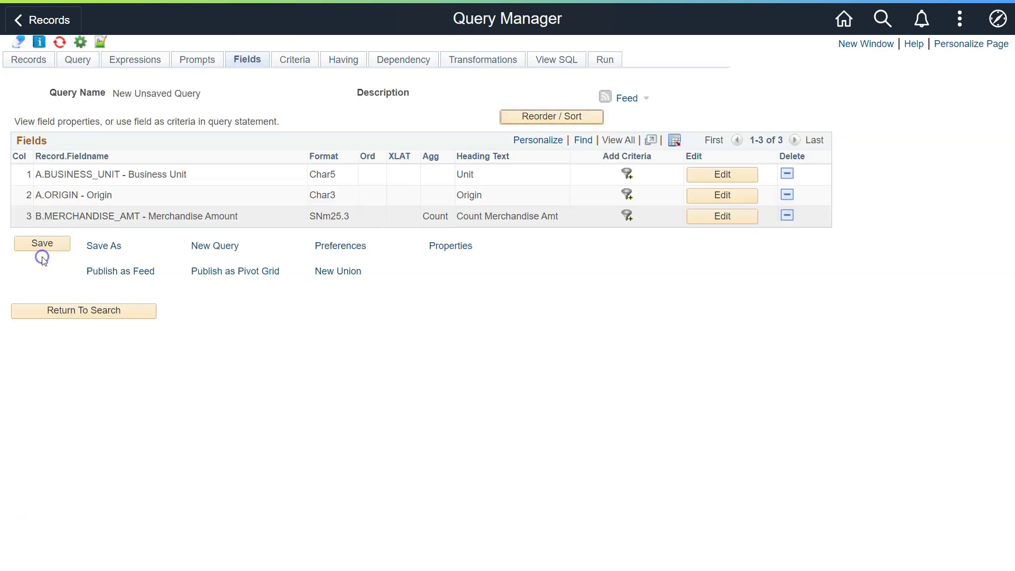
{"action": "left_click", "coordinate": [605, 60]}
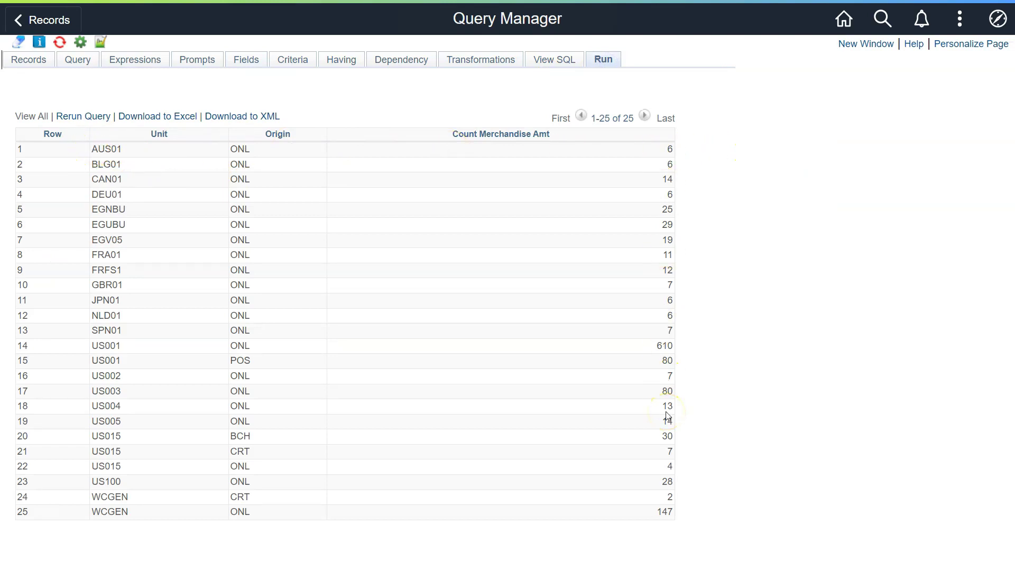
Step: Set the aggregate of B.MERCHANDISE_AMT back to Min and rerun the query
{"action": "left_click", "coordinate": [245, 60]}
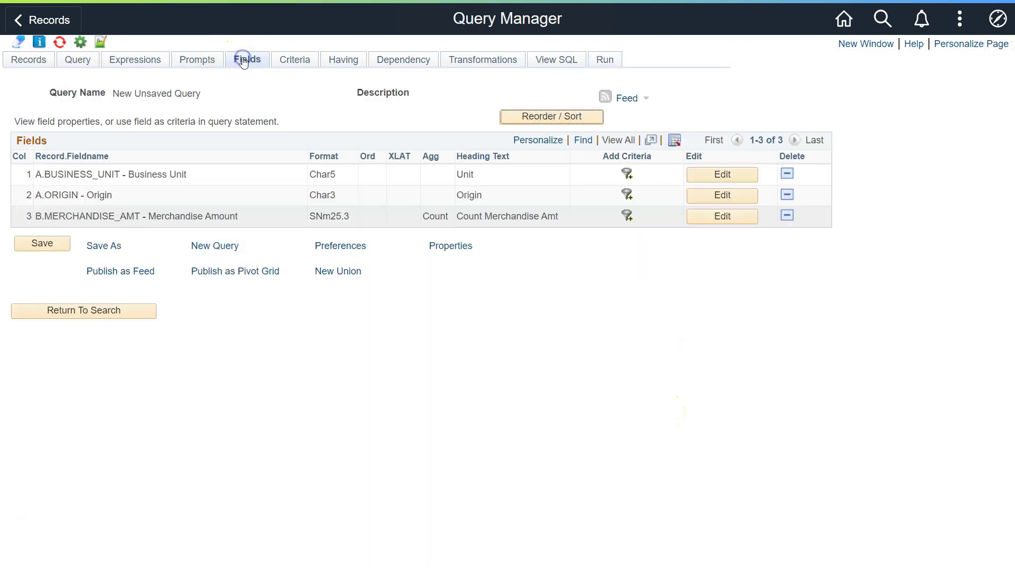
{"action": "left_click", "coordinate": [718, 222]}
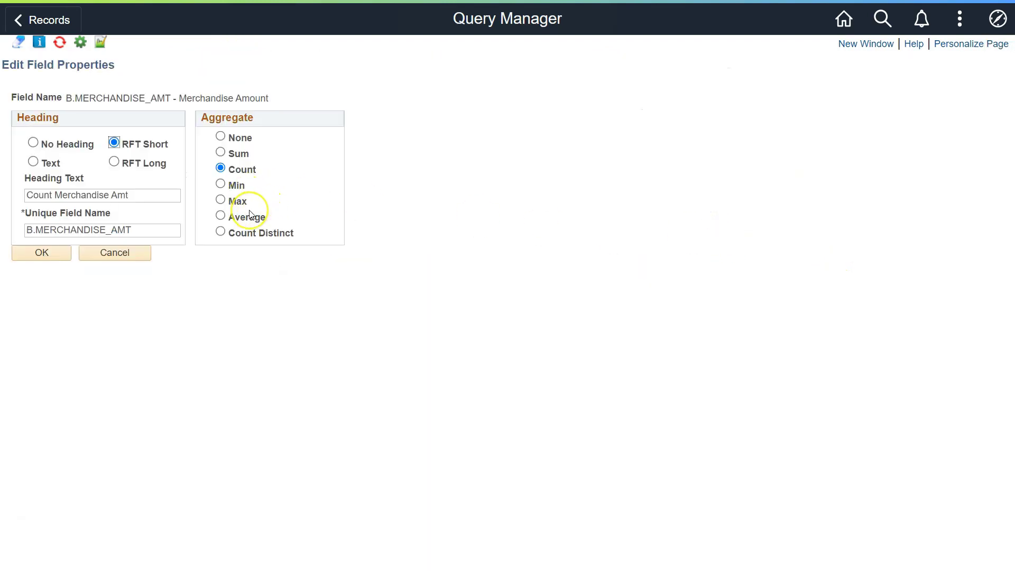
{"action": "left_click", "coordinate": [221, 185]}
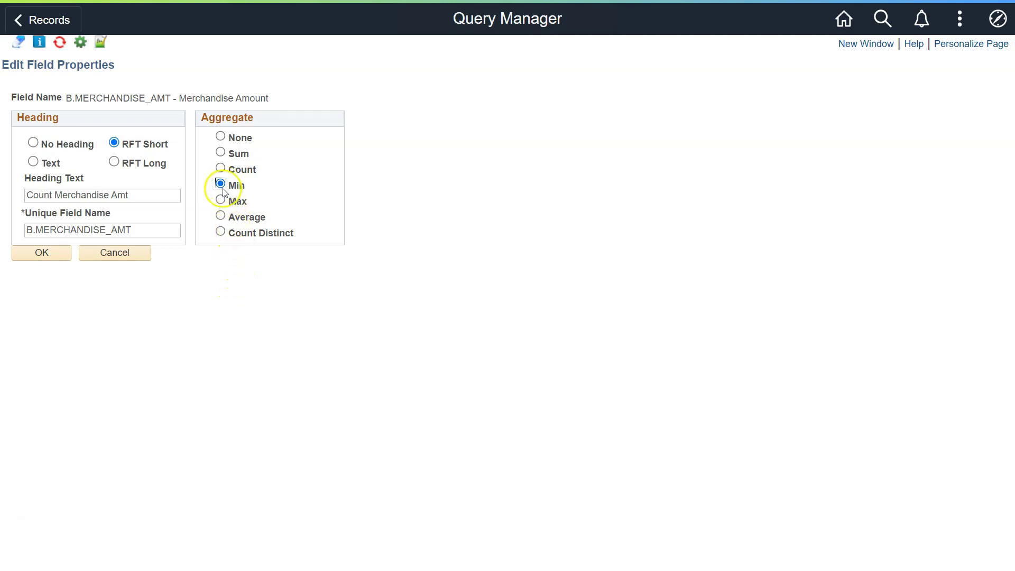
{"action": "left_click", "coordinate": [59, 255]}
{"action": "left_click", "coordinate": [600, 61]}
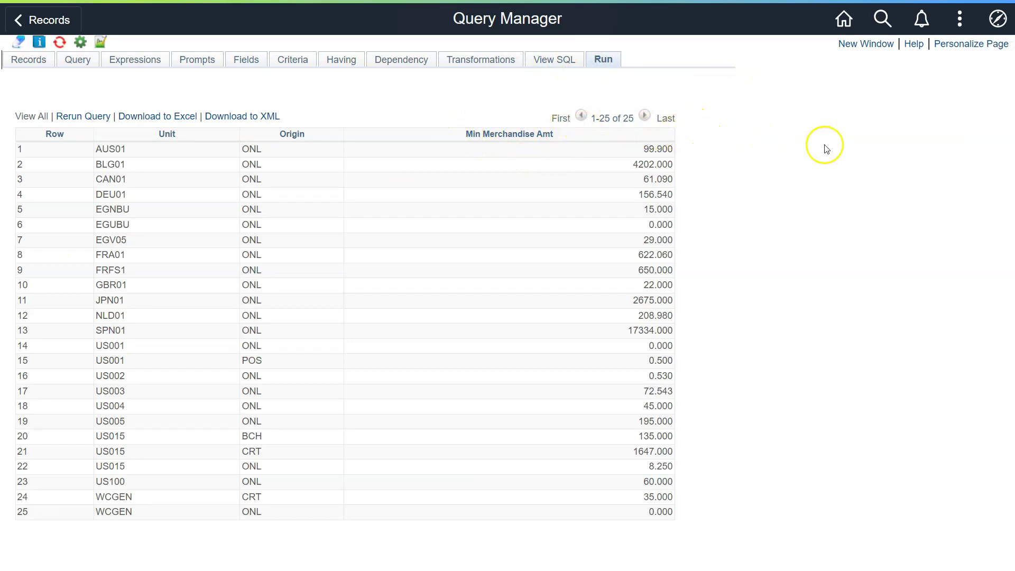
Step: Review the aggregate options of B.MERCHANDISE_AMT in its field properties and leave them without changes
{"action": "left_click", "coordinate": [257, 66]}
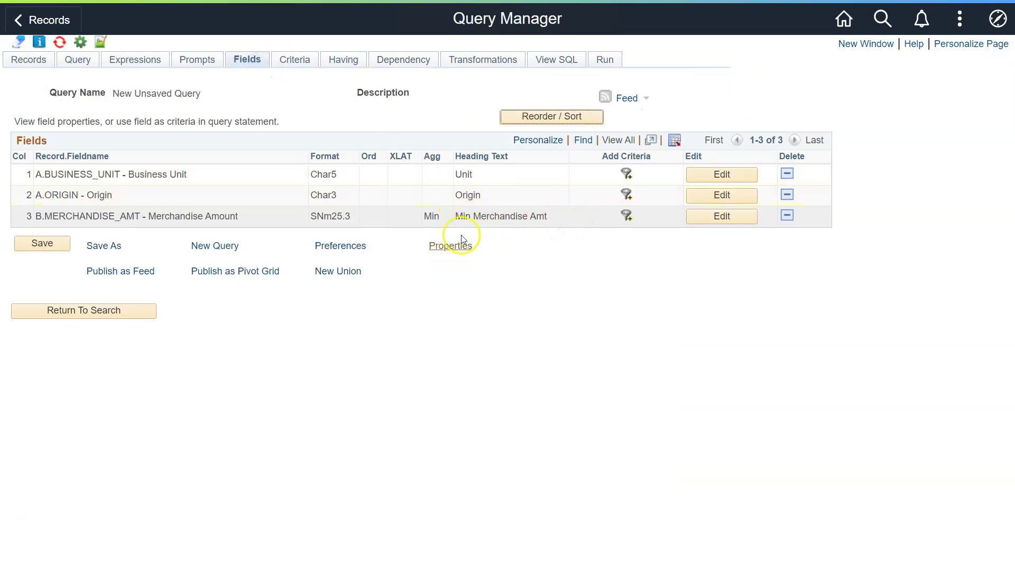
{"action": "left_click", "coordinate": [746, 218]}
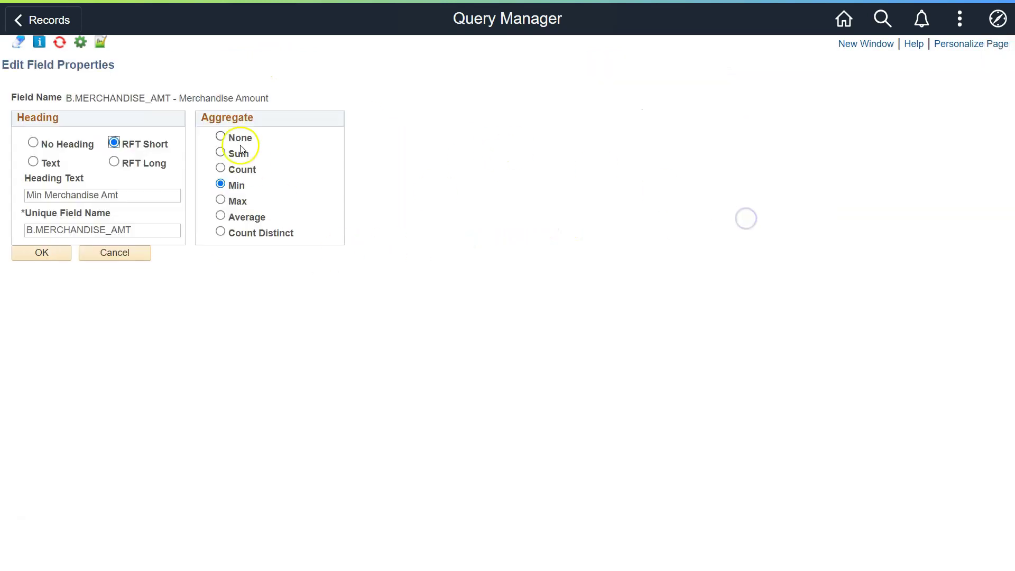
{"action": "left_click", "coordinate": [150, 254]}
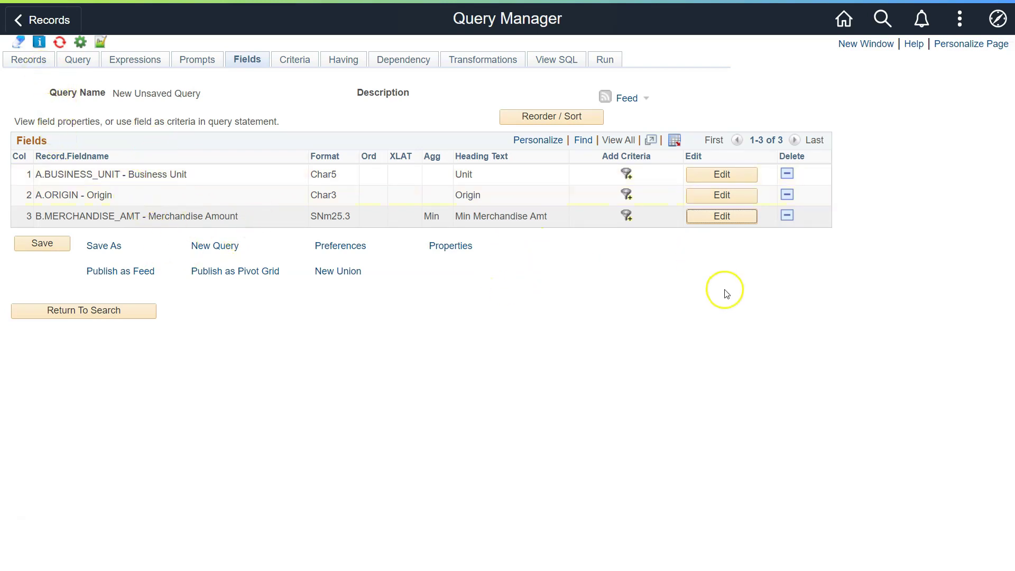
{"action": "double_click", "coordinate": [48, 216]}
Step: Search the available records for names beginning with REQ_LINE
{"action": "left_click", "coordinate": [79, 59]}
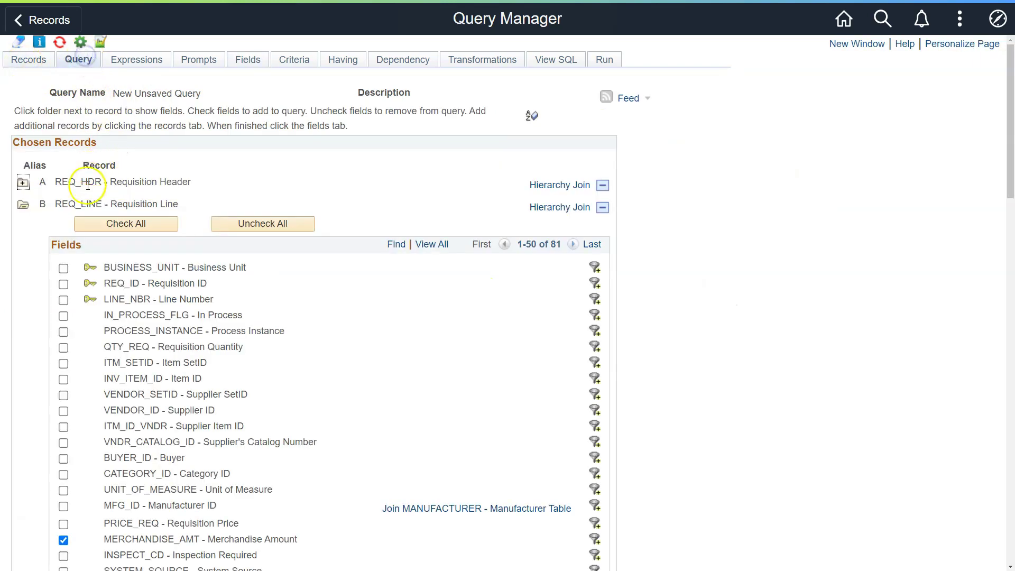
{"action": "left_click", "coordinate": [36, 62]}
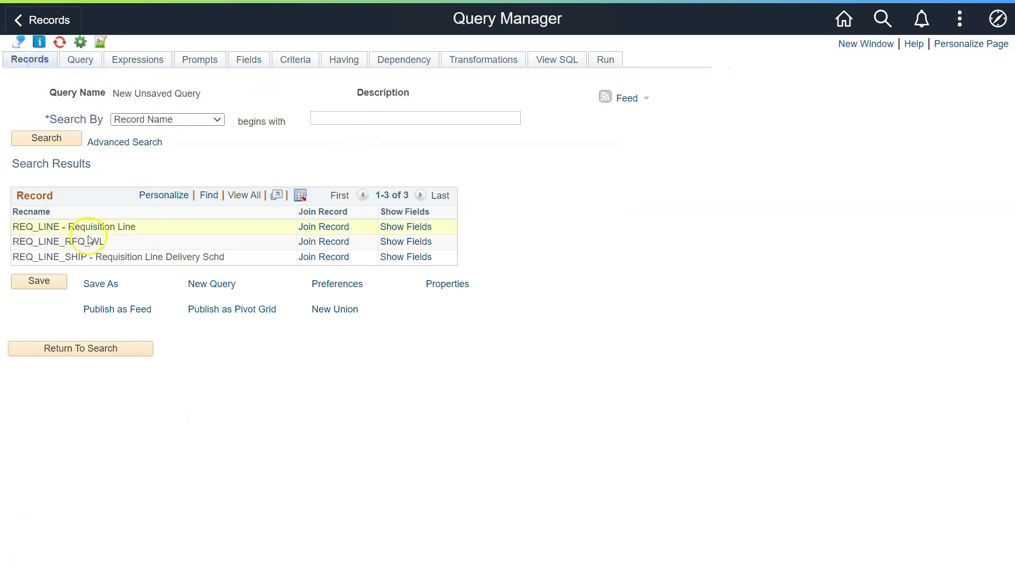
{"action": "left_click", "coordinate": [335, 118]}
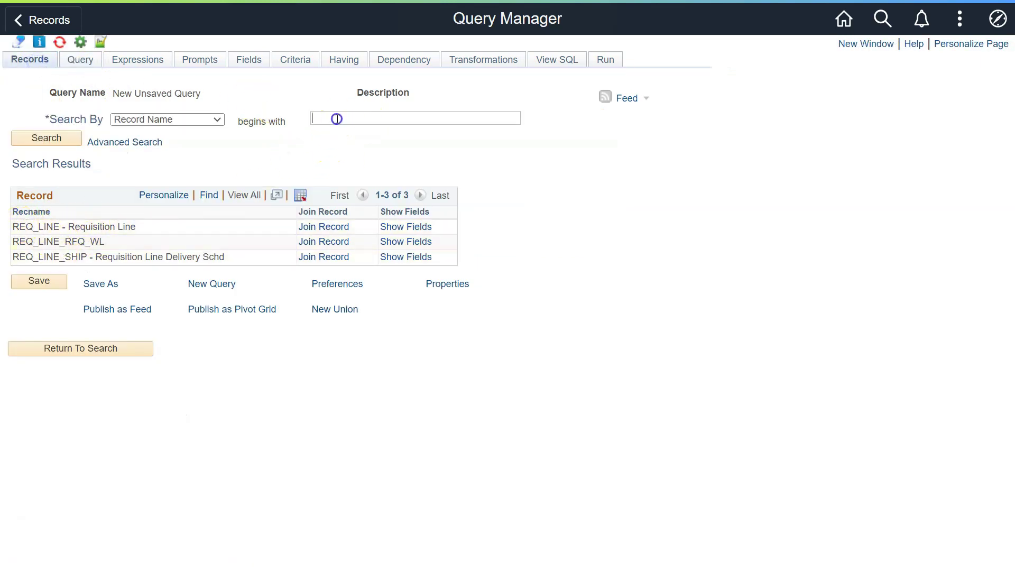
{"action": "left_click", "coordinate": [62, 138]}
{"action": "left_click", "coordinate": [335, 117]}
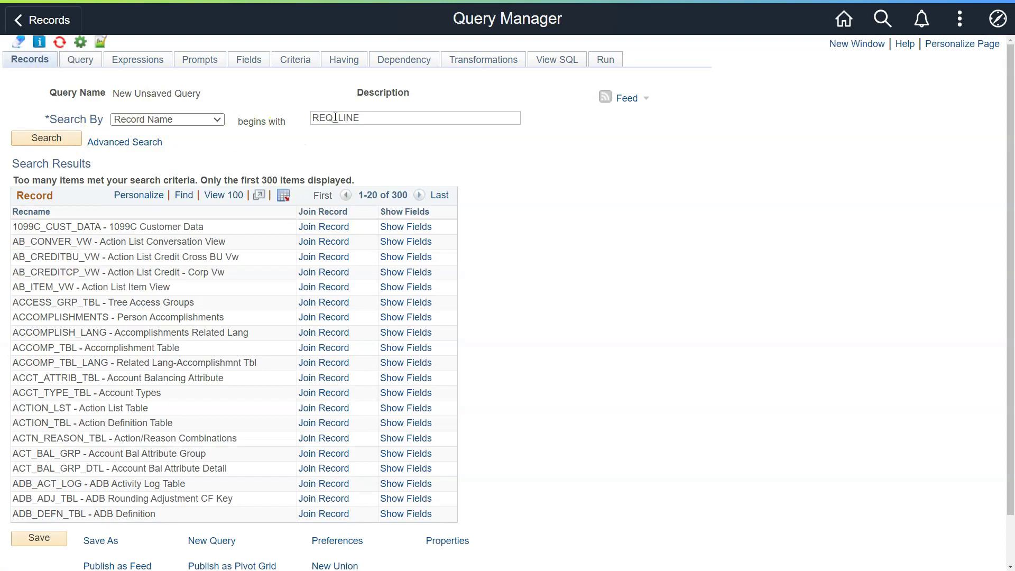
{"action": "key", "text": "Return"}
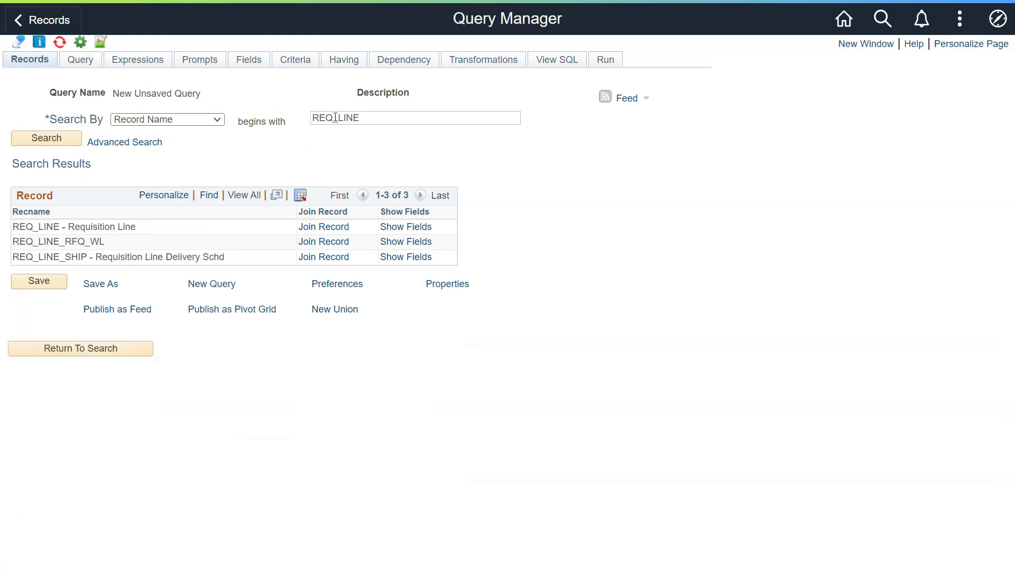
Step: Join REQ_LINE again to A = REQ_HDR with a standard join, adding the detected BUSINESS_UNIT and REQ_ID criteria
{"action": "left_click", "coordinate": [332, 227]}
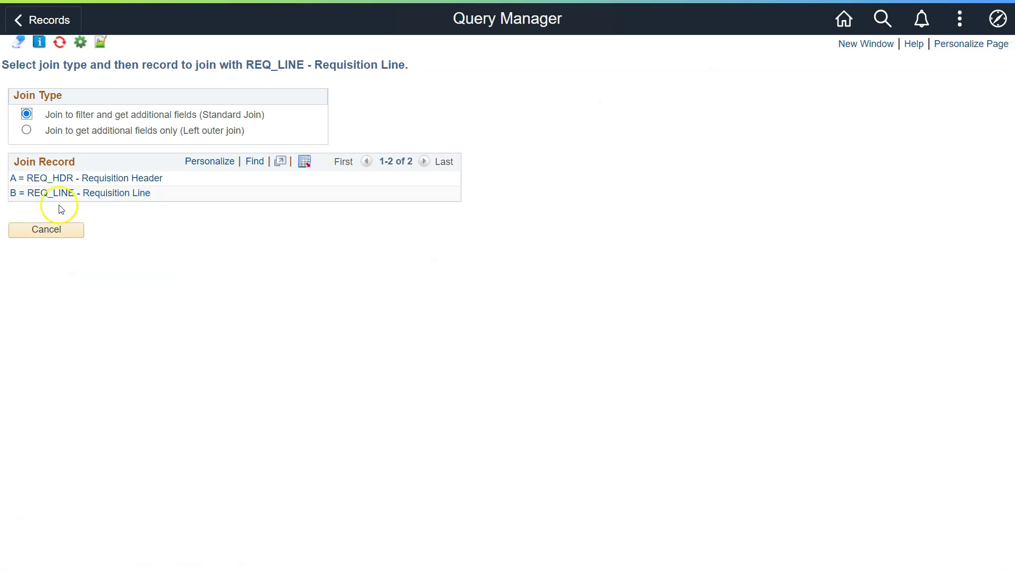
{"action": "left_click", "coordinate": [102, 181]}
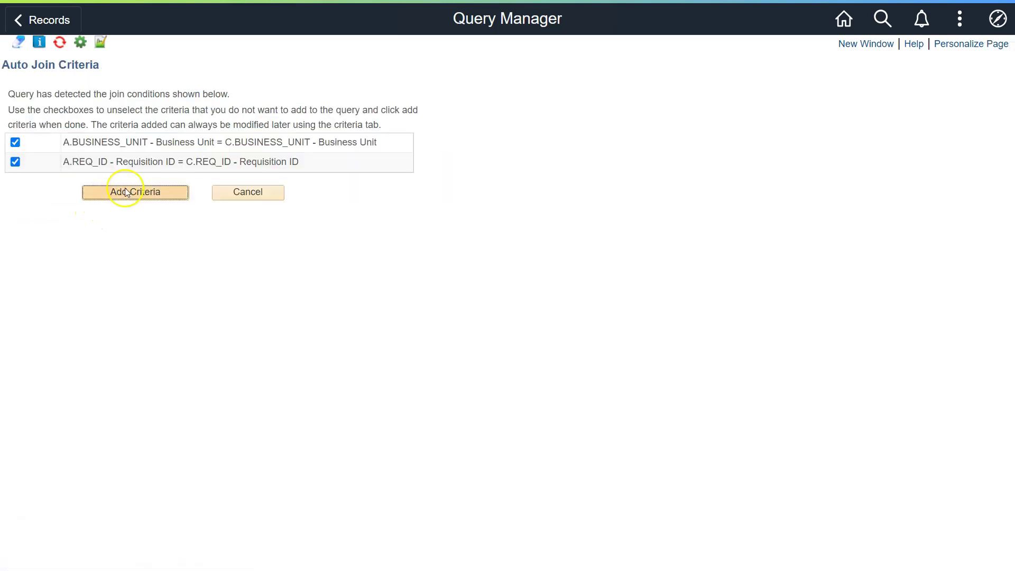
{"action": "left_click", "coordinate": [134, 194]}
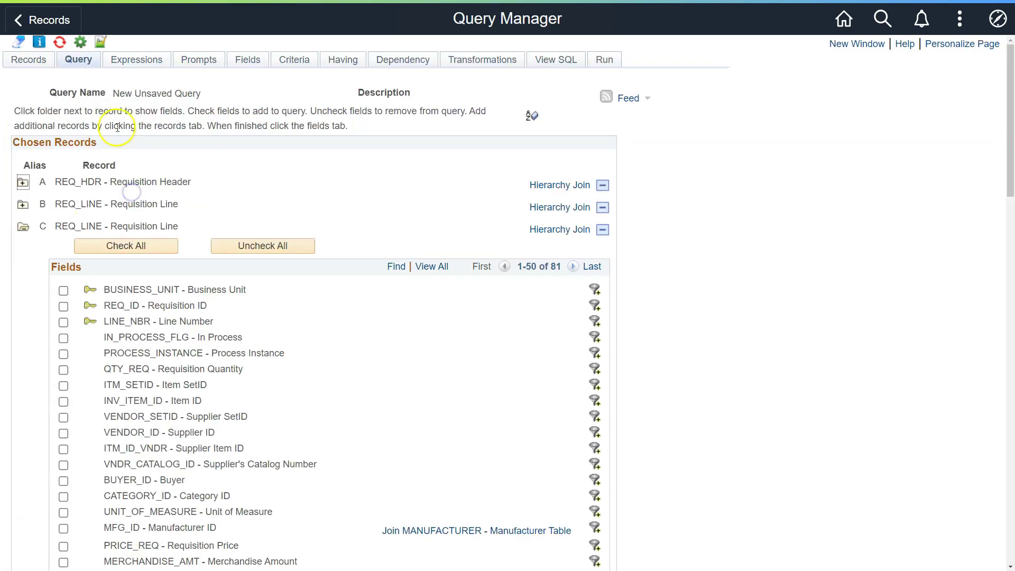
Step: Add the MERCHANDISE_AMT field from the second Requisition Line record, alias C, to the query
{"action": "left_click_drag", "start_coordinate": [55, 204], "coordinate": [99, 225]}
{"action": "left_click", "coordinate": [152, 223]}
{"action": "scroll", "coordinate": [40, 365], "scroll_direction": "down", "scroll_amount": 2}
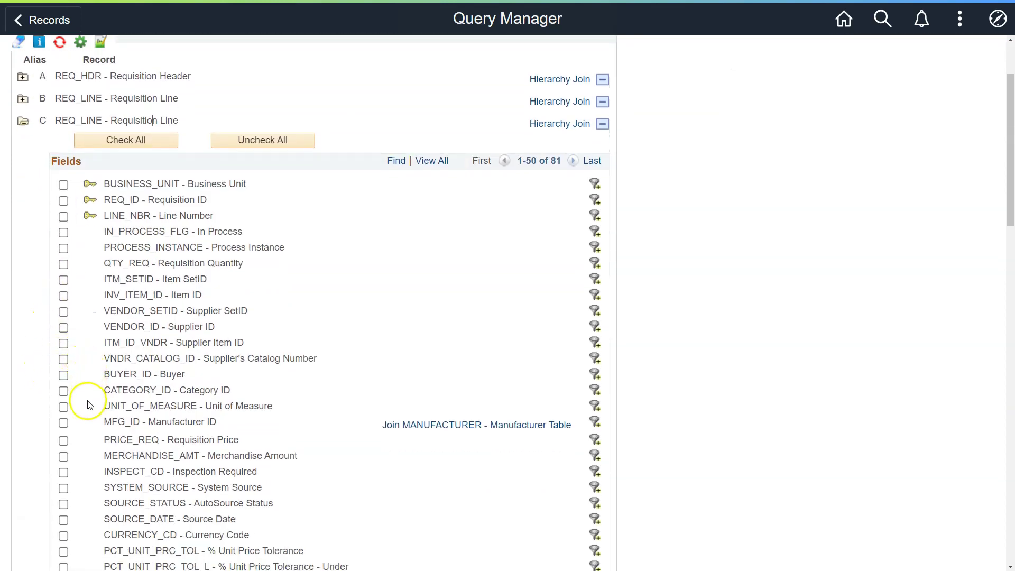
{"action": "left_click", "coordinate": [64, 457]}
{"action": "scroll", "coordinate": [230, 412], "scroll_direction": "up", "scroll_amount": 2}
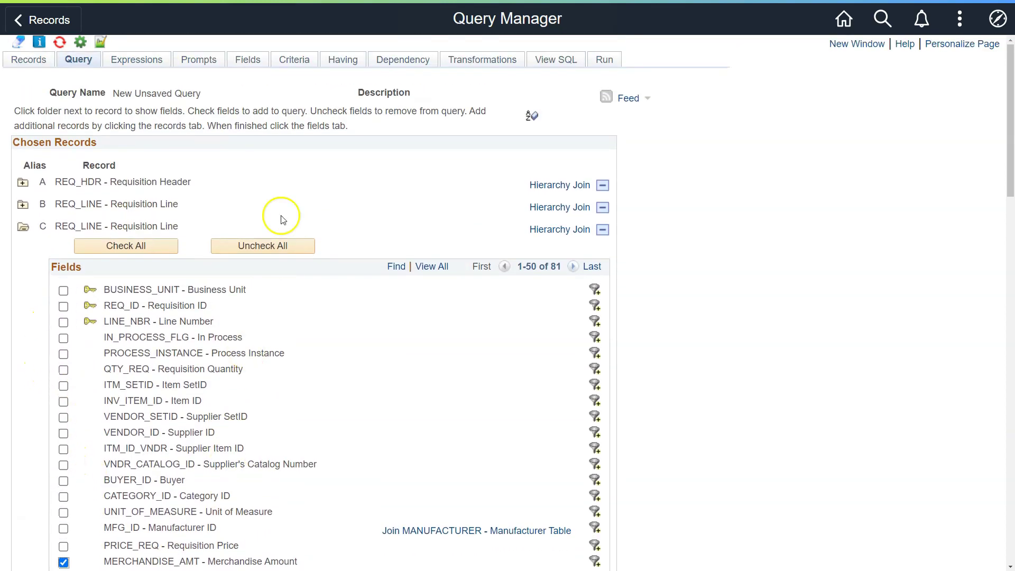
Step: Compare the B and C MERCHANDISE_AMT entries in the field list and check the record aliases they come from
{"action": "left_click", "coordinate": [248, 61]}
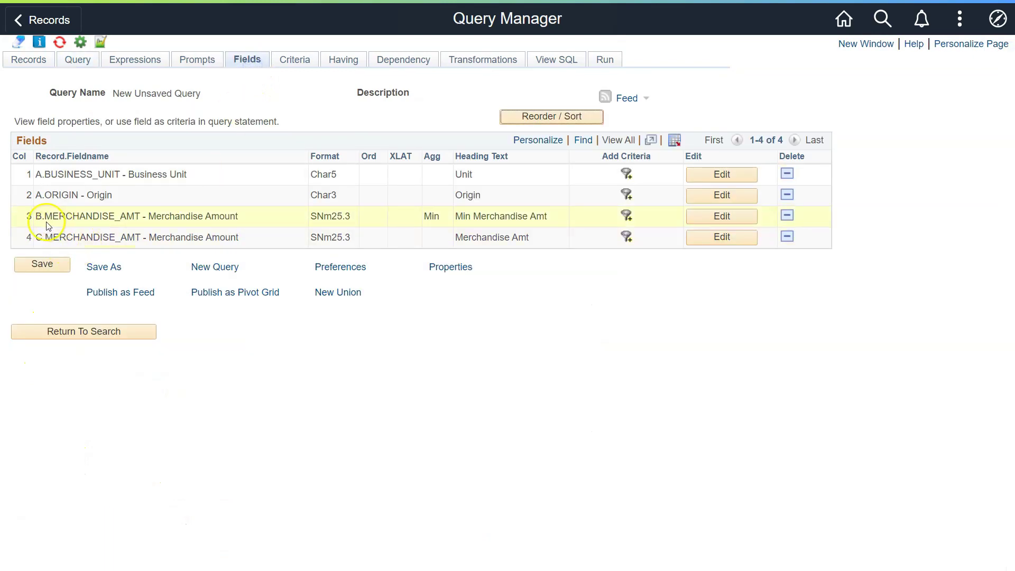
{"action": "left_click_drag", "start_coordinate": [44, 216], "coordinate": [131, 214]}
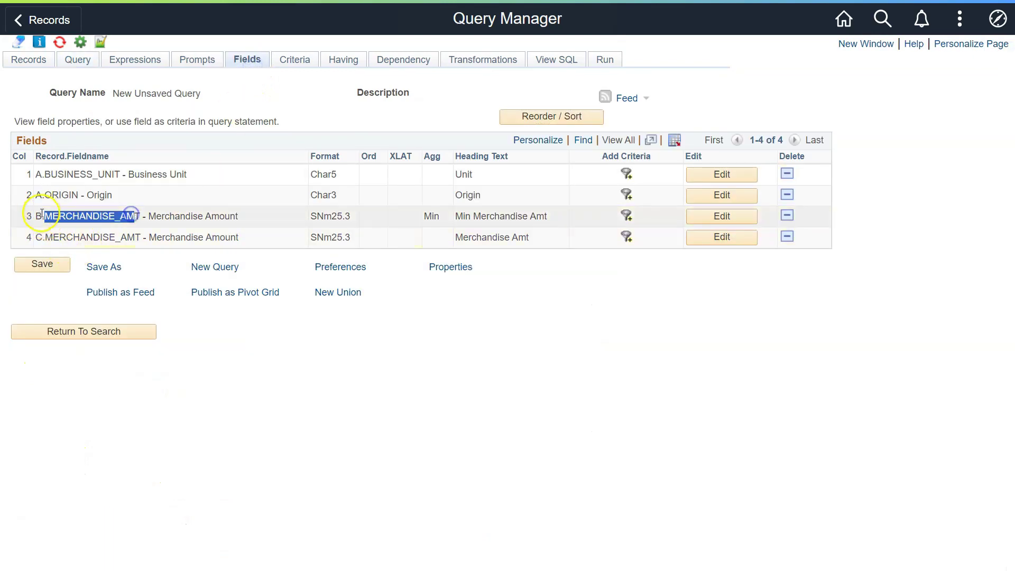
{"action": "left_click_drag", "start_coordinate": [46, 237], "coordinate": [139, 237]}
{"action": "left_click", "coordinate": [39, 237]}
{"action": "left_click", "coordinate": [77, 61]}
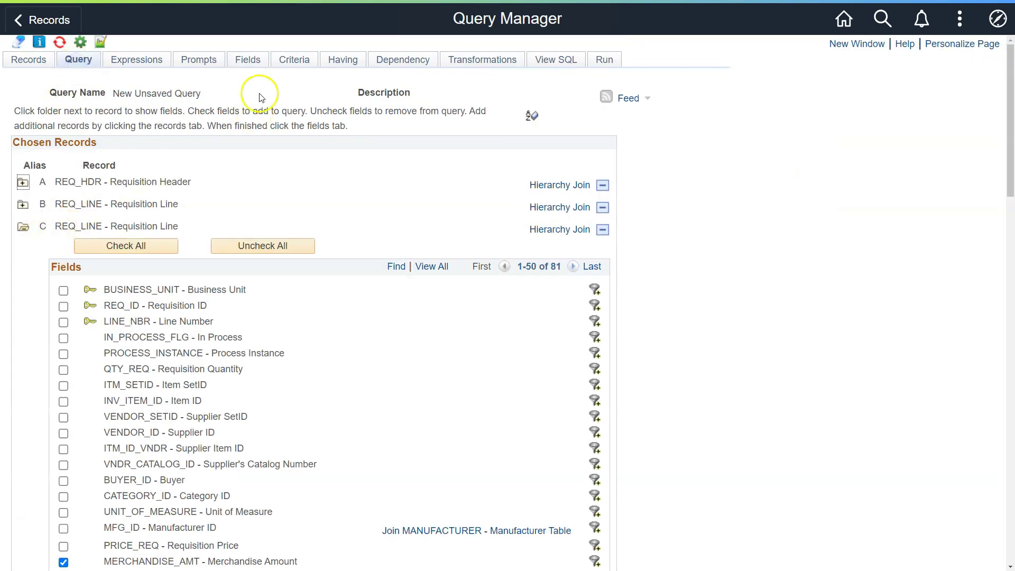
{"action": "left_click", "coordinate": [247, 59]}
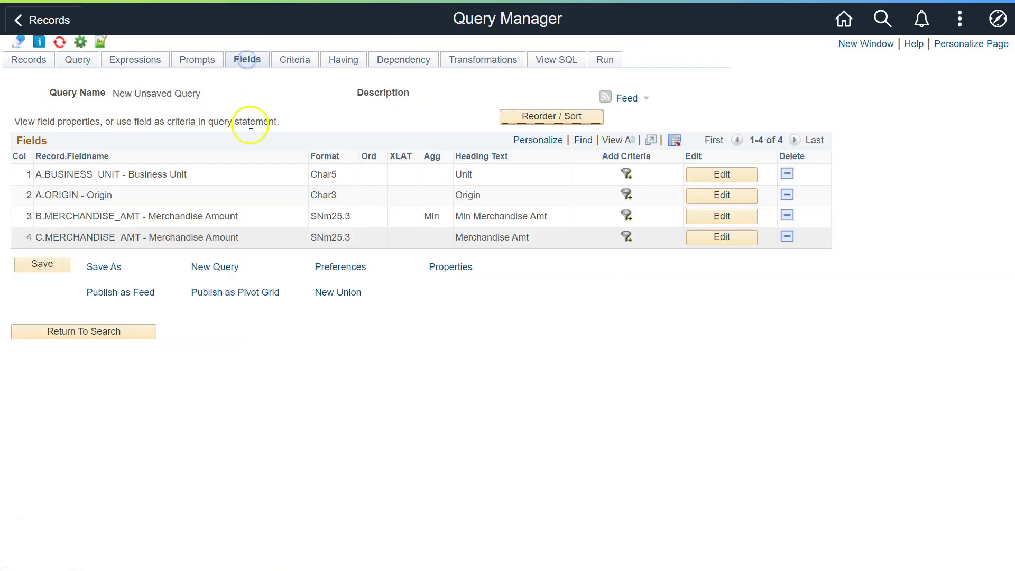
Step: Set the aggregate of C.MERCHANDISE_AMT to Max
{"action": "left_click", "coordinate": [735, 239]}
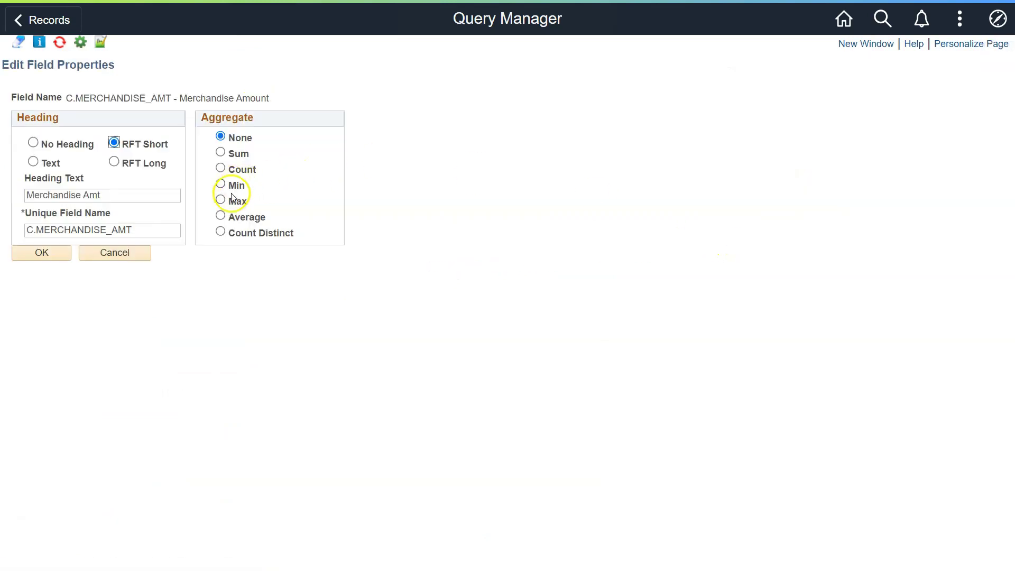
{"action": "left_click", "coordinate": [221, 200]}
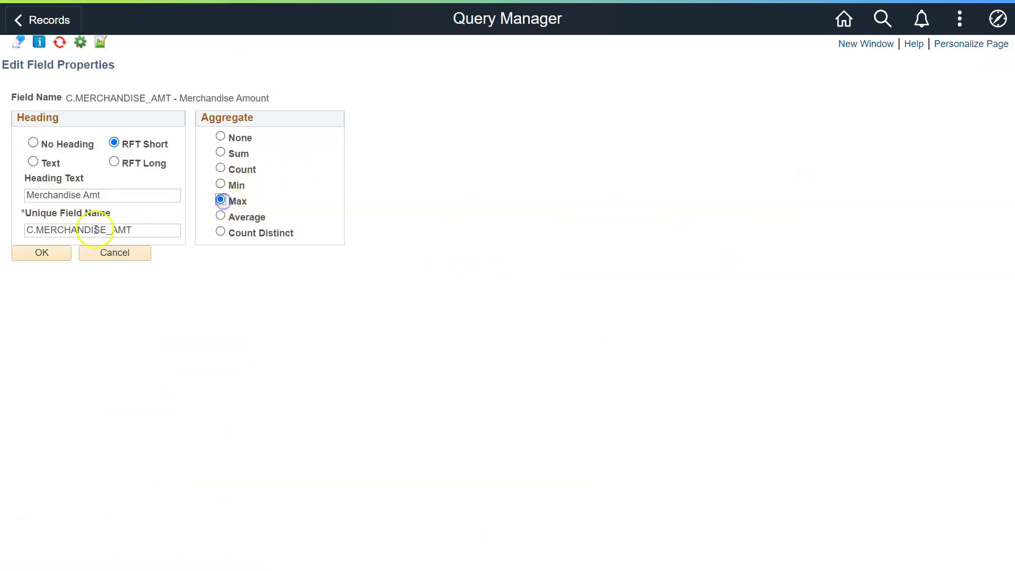
{"action": "left_click", "coordinate": [57, 252]}
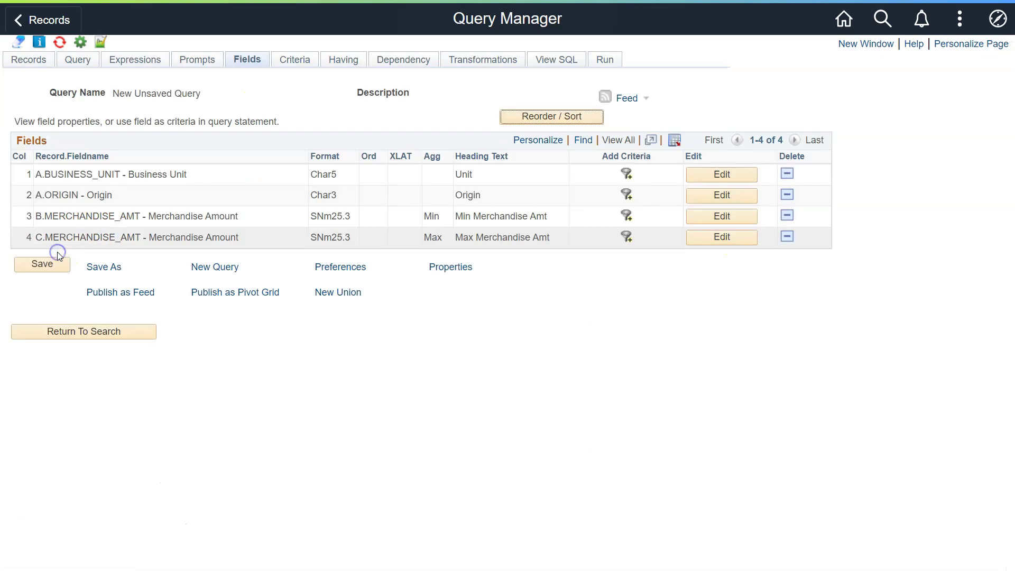
Step: Review the generated SQL, run the query and check the minimum and maximum amounts for AUS01 with origin ONL
{"action": "left_click", "coordinate": [562, 62]}
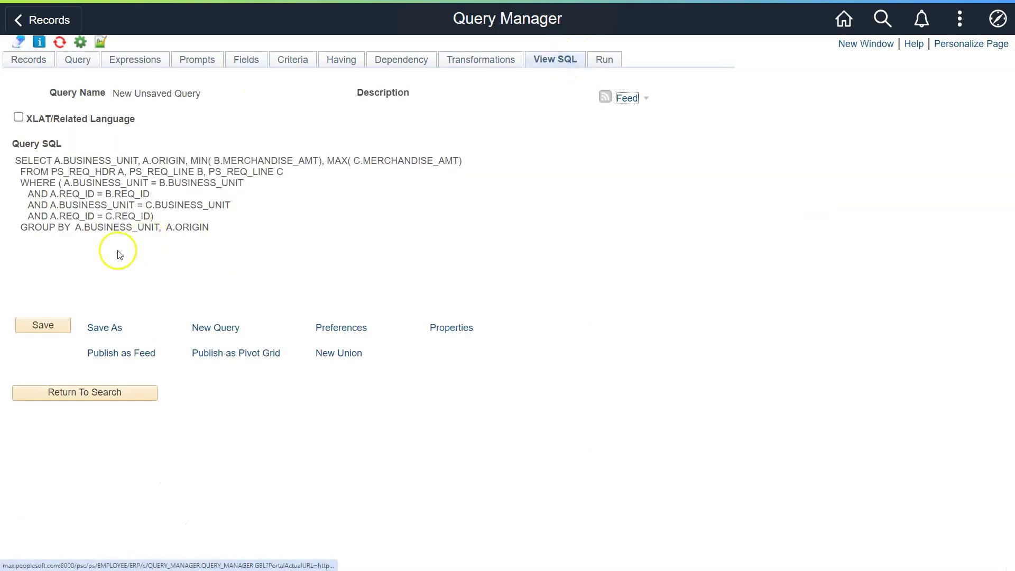
{"action": "left_click", "coordinate": [605, 61]}
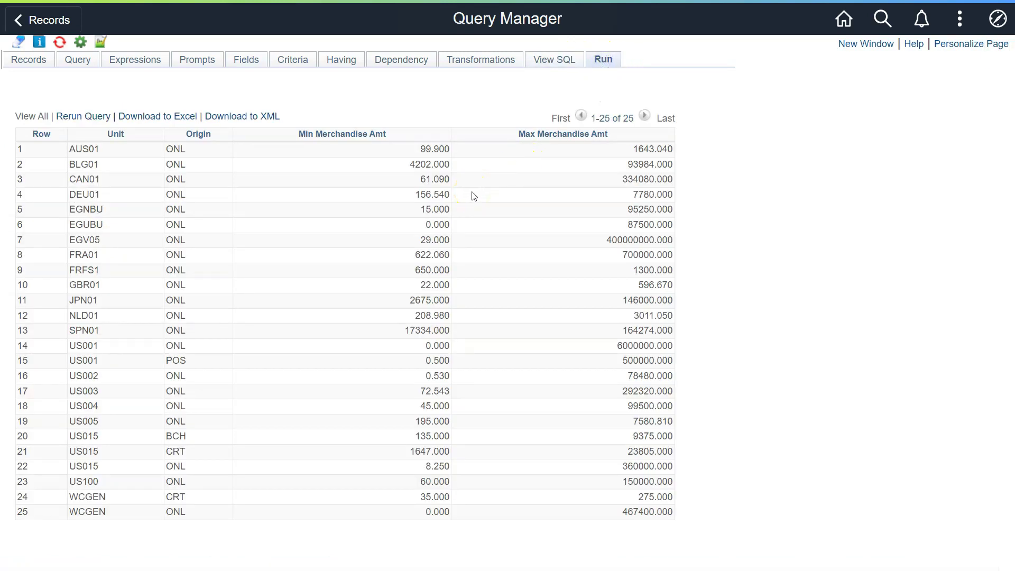
{"action": "left_click_drag", "start_coordinate": [65, 146], "coordinate": [191, 150]}
{"action": "left_click", "coordinate": [239, 176]}
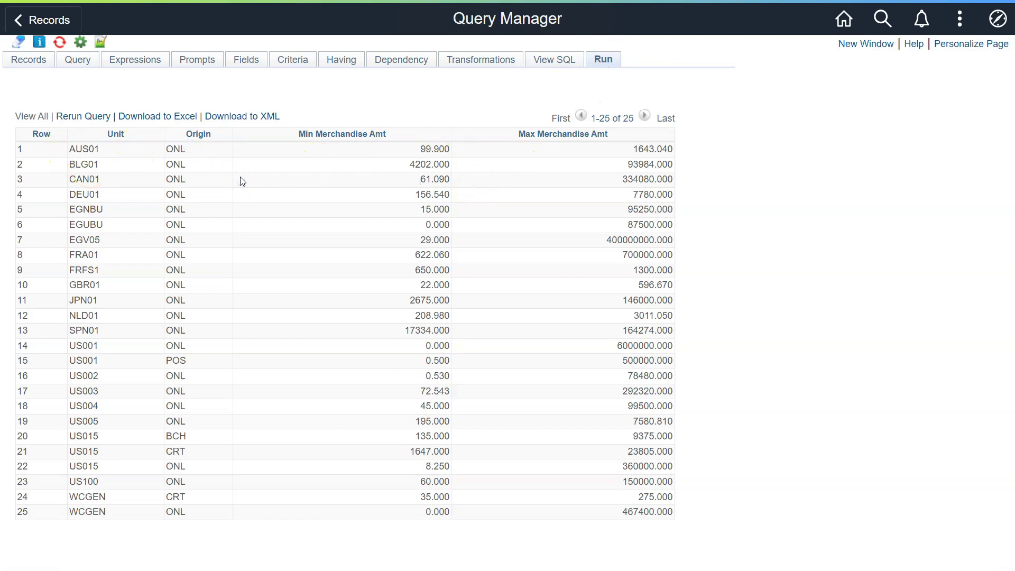